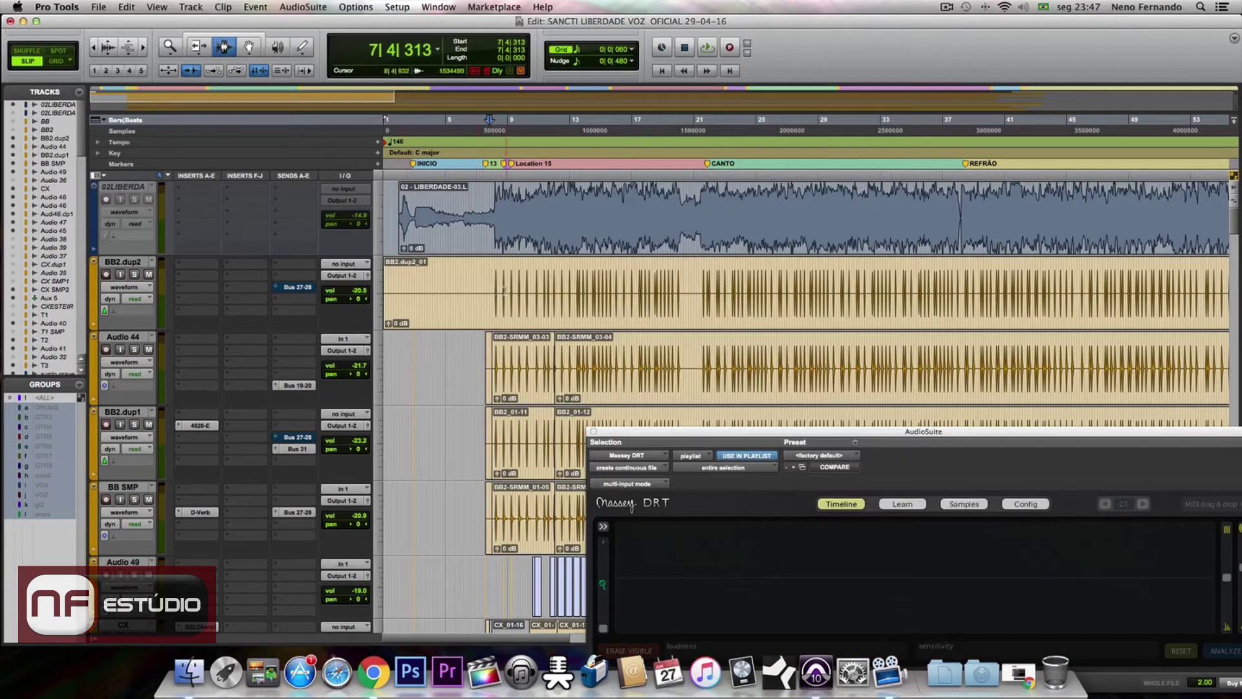
- Place the edit cursor just before the first hits on BB2.dup2 and call up the Massey DRT AudioSuite plug-in
{"action": "left_click", "coordinate": [482, 283]}
{"action": "left_click", "coordinate": [489, 278]}
{"action": "left_click", "coordinate": [489, 278]}
{"action": "left_click", "coordinate": [304, 7]}
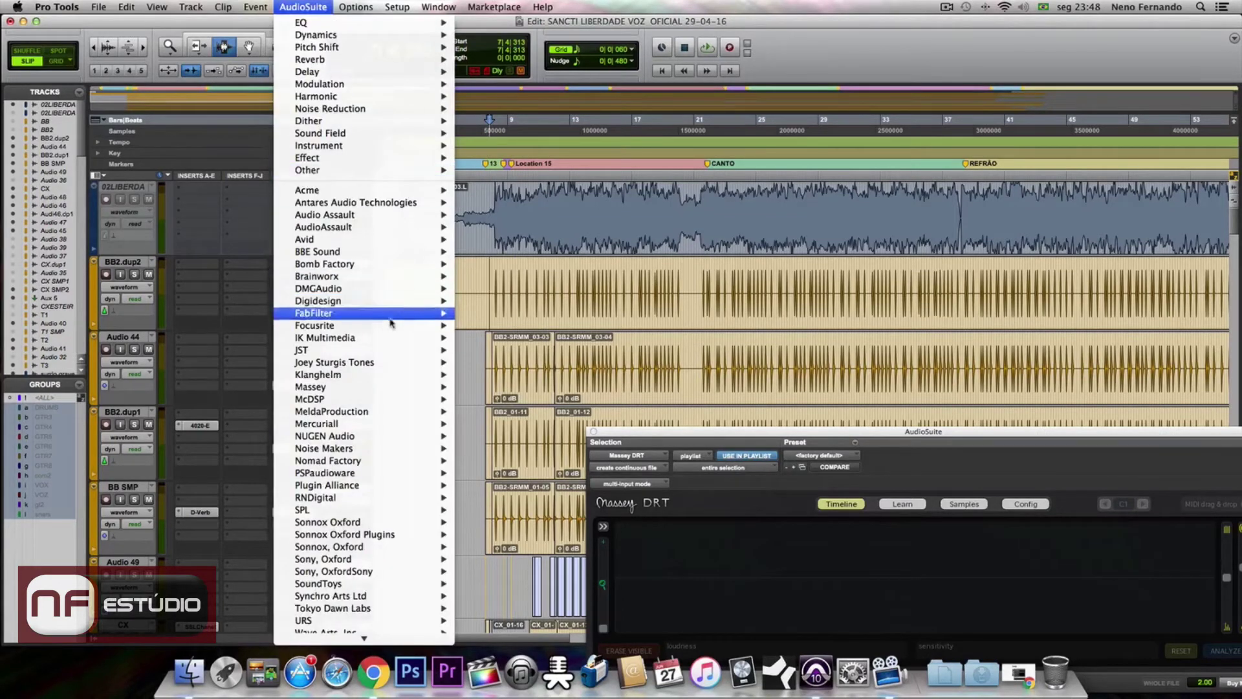
{"action": "mouse_move", "coordinate": [373, 386]}
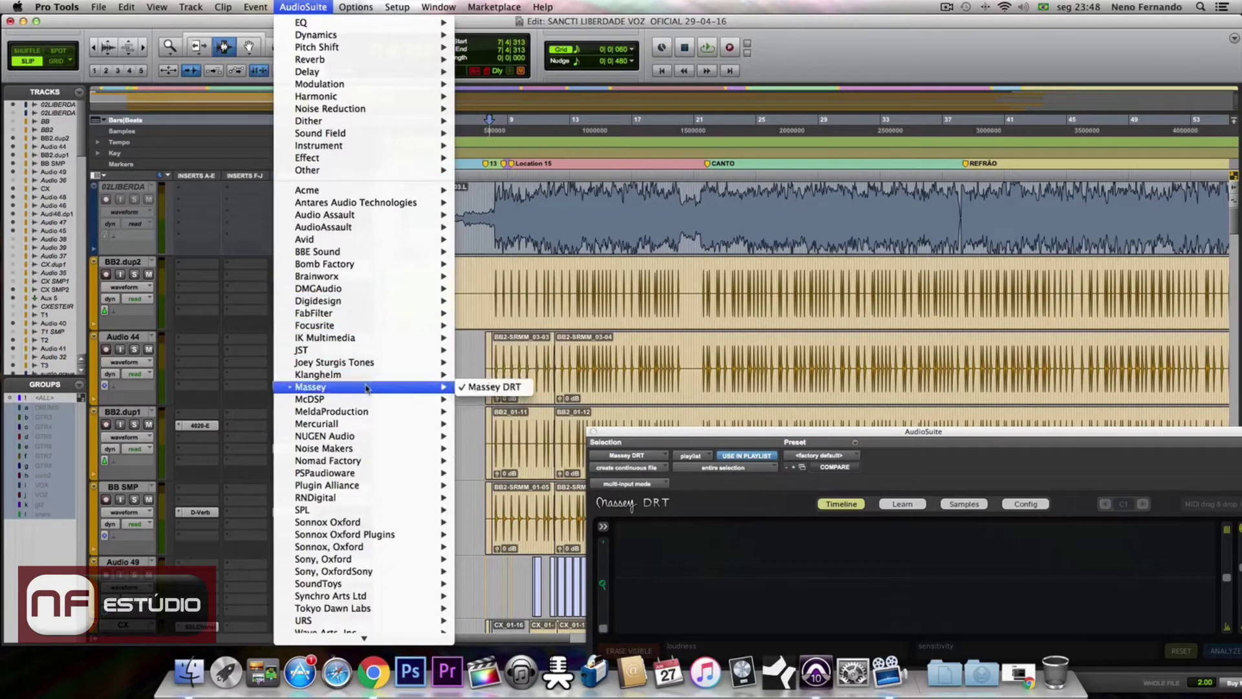
{"action": "left_click", "coordinate": [495, 387]}
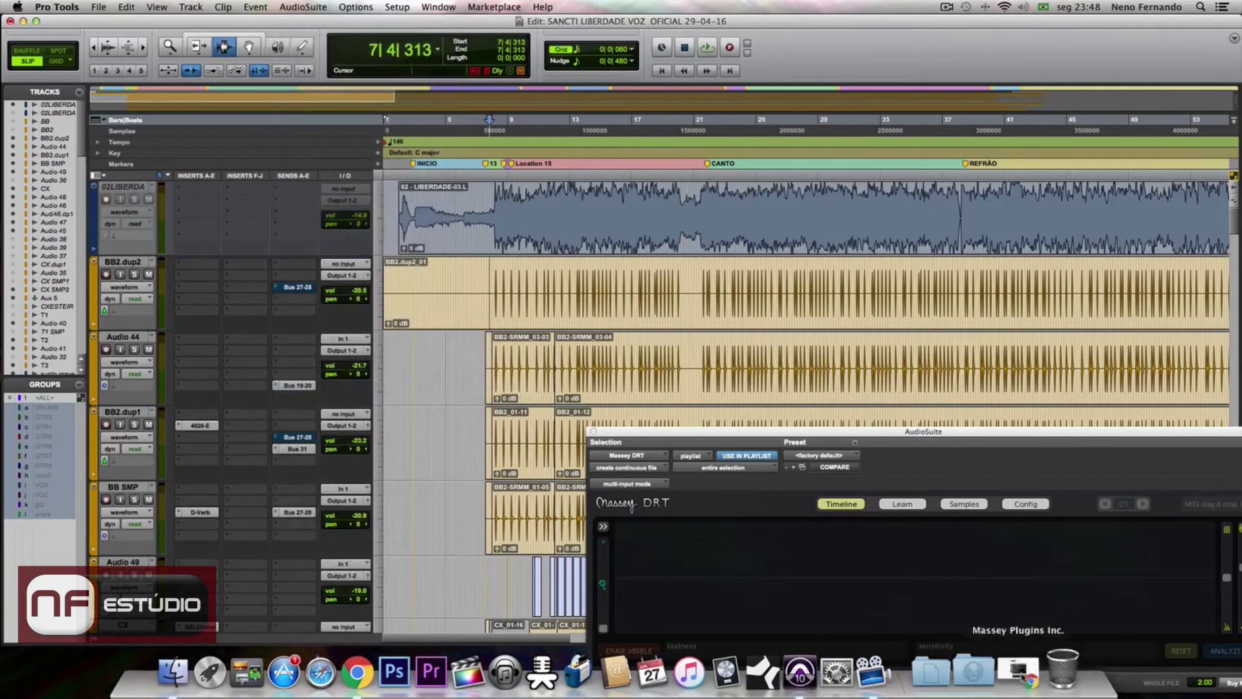
- Look at the DRT v2 page in Chrome, then return to Pro Tools and close the DRT plug-in window
{"action": "left_click", "coordinate": [1019, 673]}
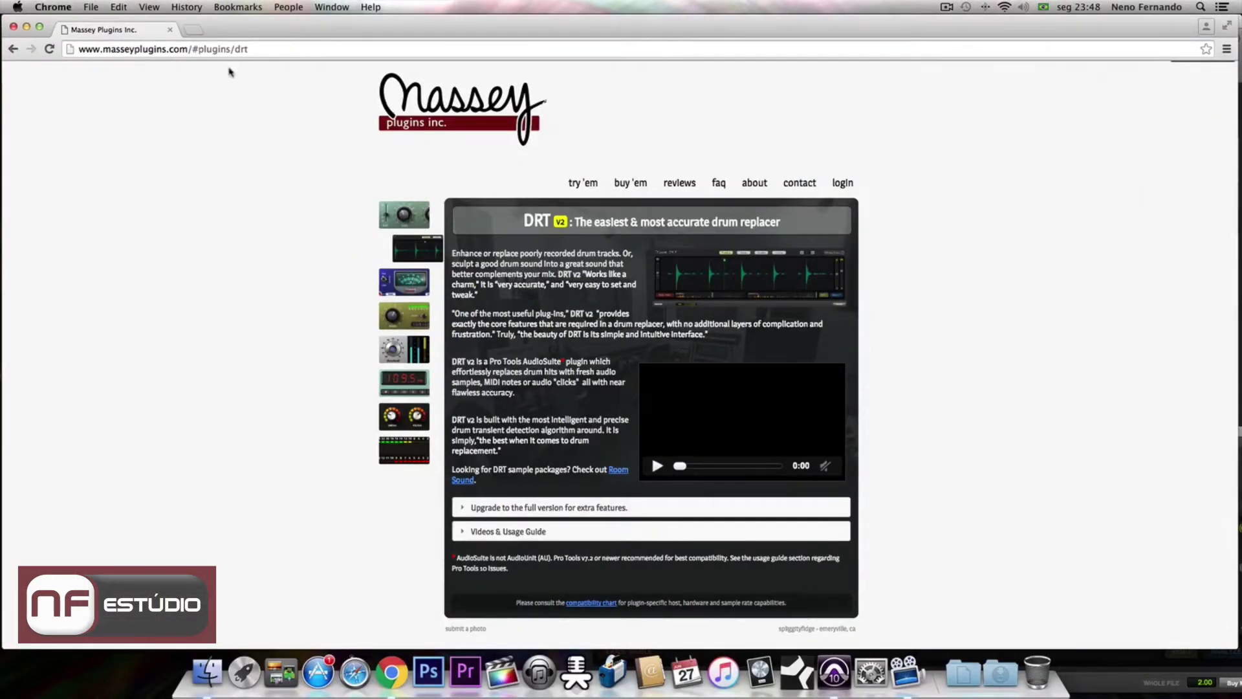
{"action": "left_click", "coordinate": [26, 27]}
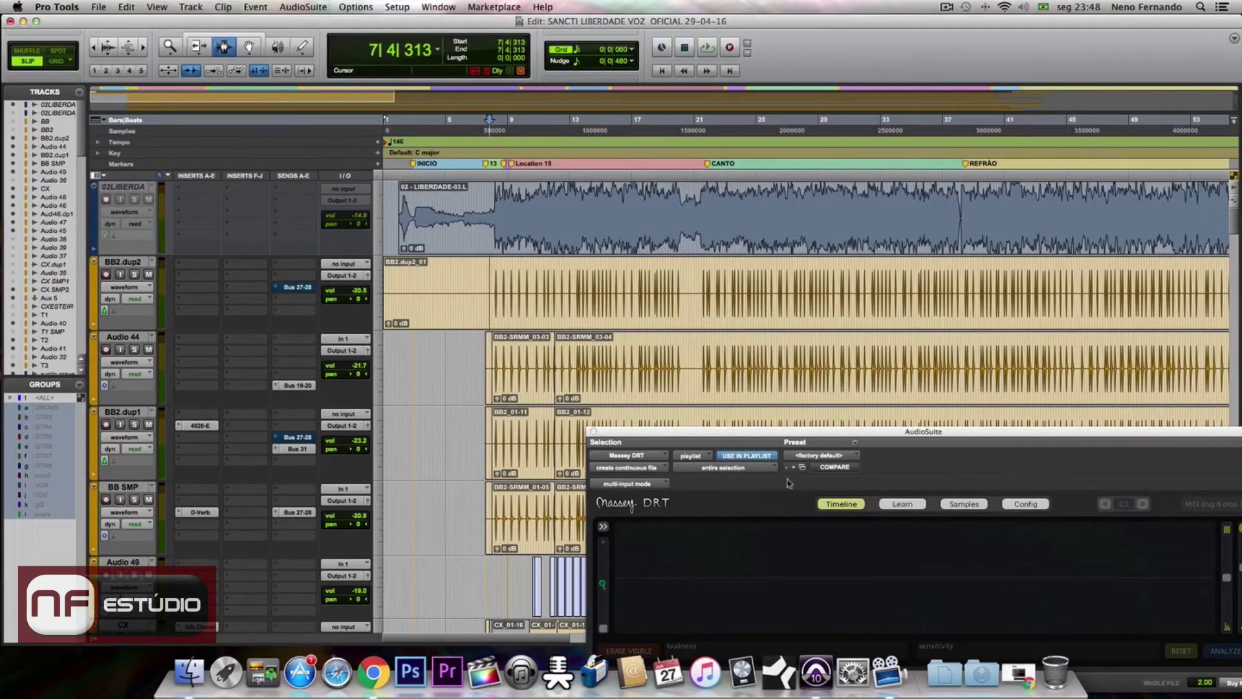
{"action": "left_click", "coordinate": [592, 431]}
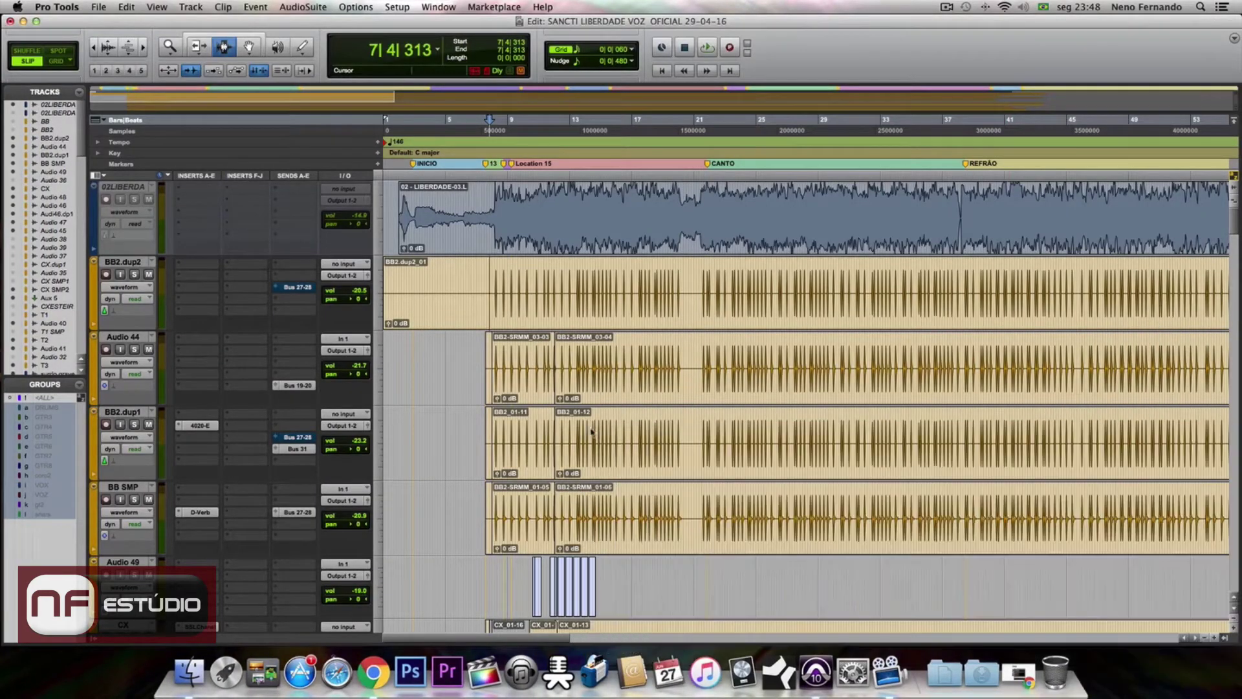
{"action": "left_click", "coordinate": [302, 7]}
{"action": "left_click", "coordinate": [910, 36]}
- Switch to Chrome and view the Massey site's buy, try and DRT v2 pages, then return to Pro Tools
{"action": "left_click", "coordinate": [1019, 672]}
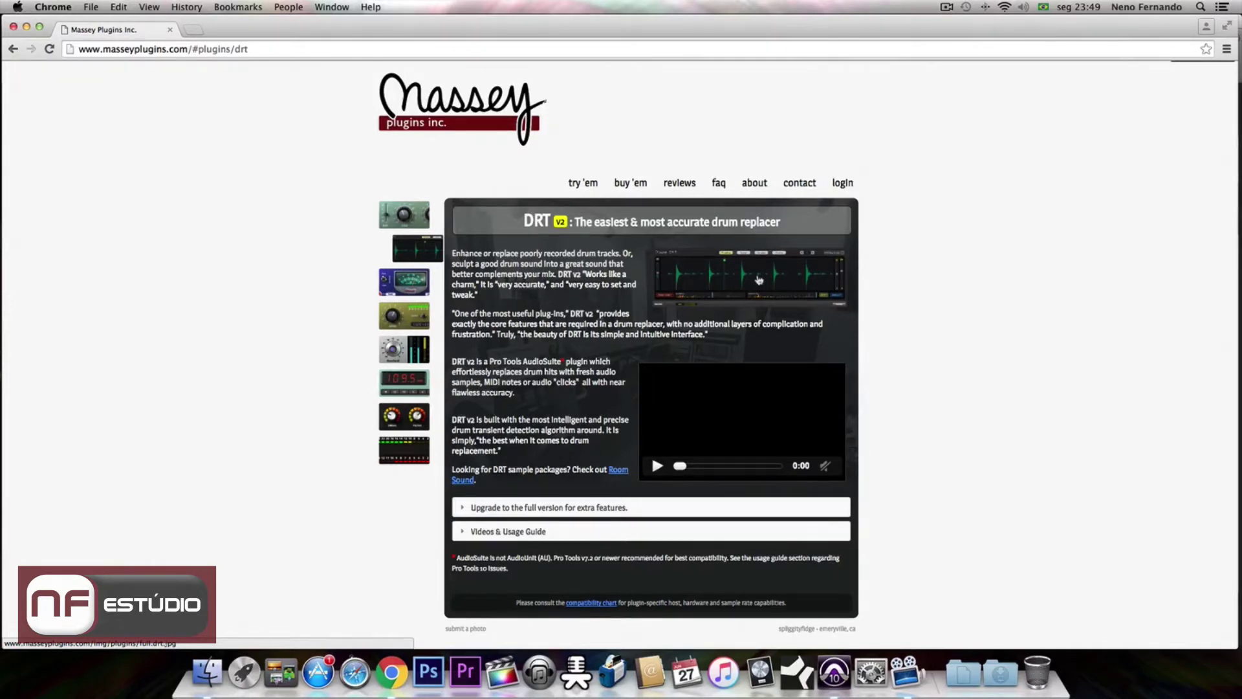
{"action": "left_click", "coordinate": [632, 184]}
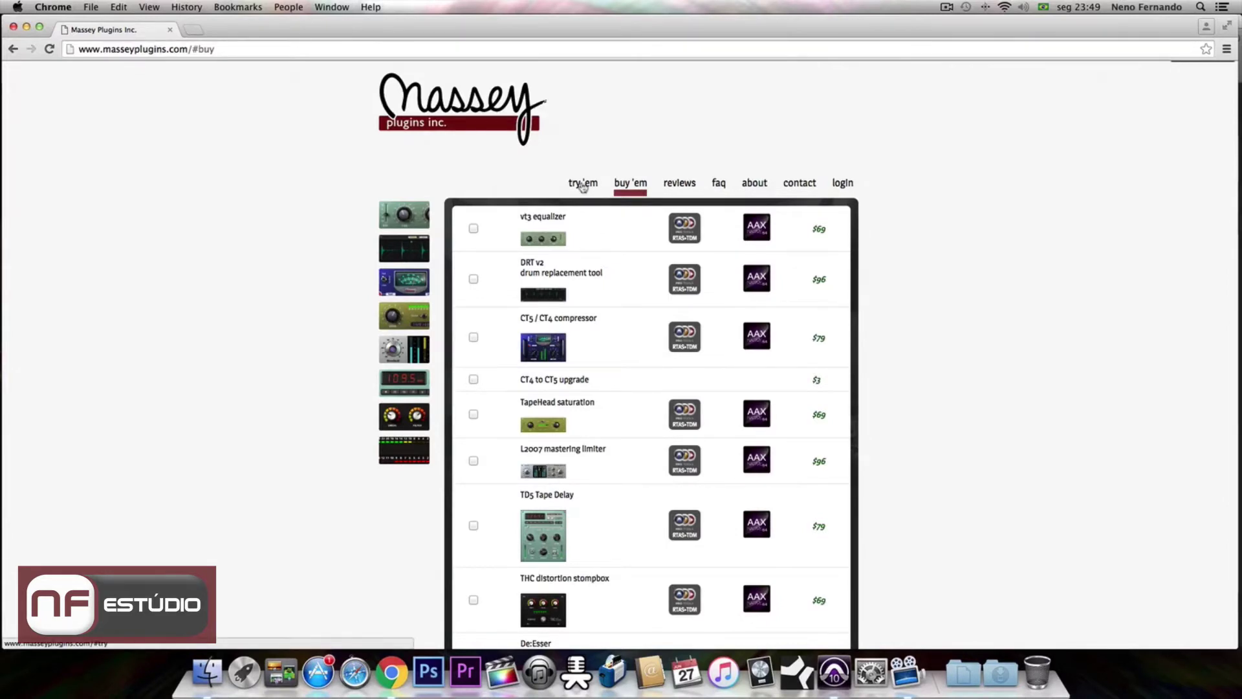
{"action": "scroll", "coordinate": [583, 187], "scroll_direction": "down", "scroll_amount": 1}
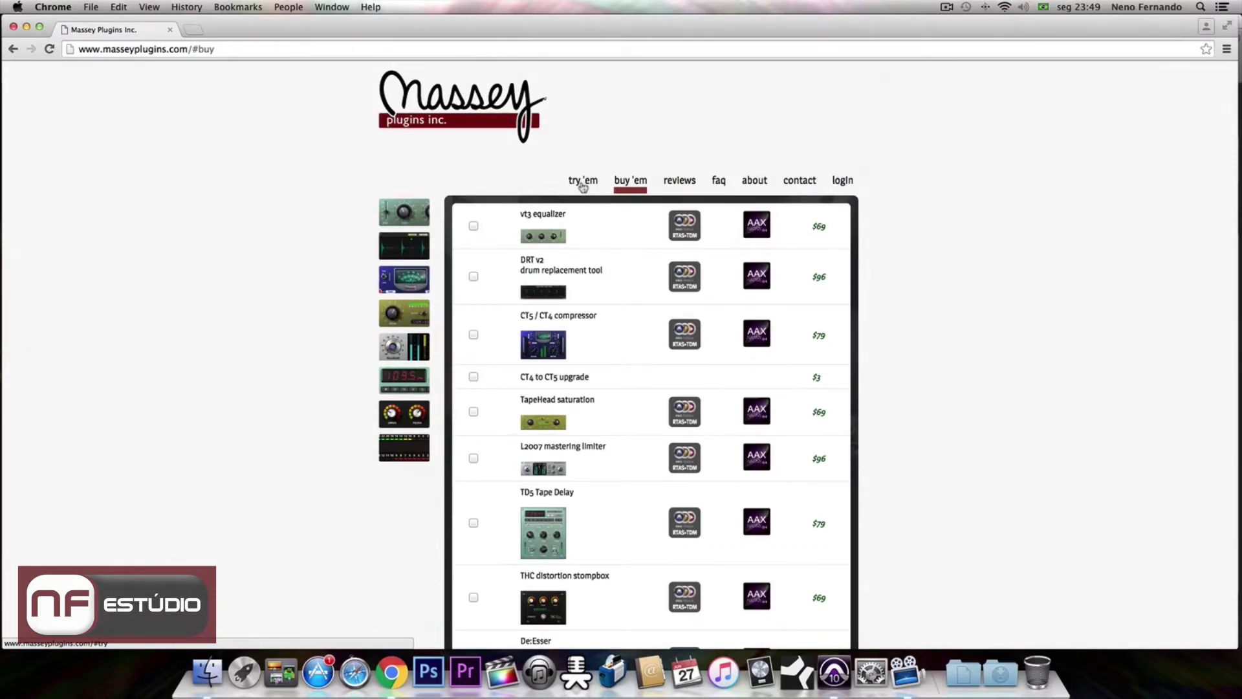
{"action": "left_click", "coordinate": [583, 186]}
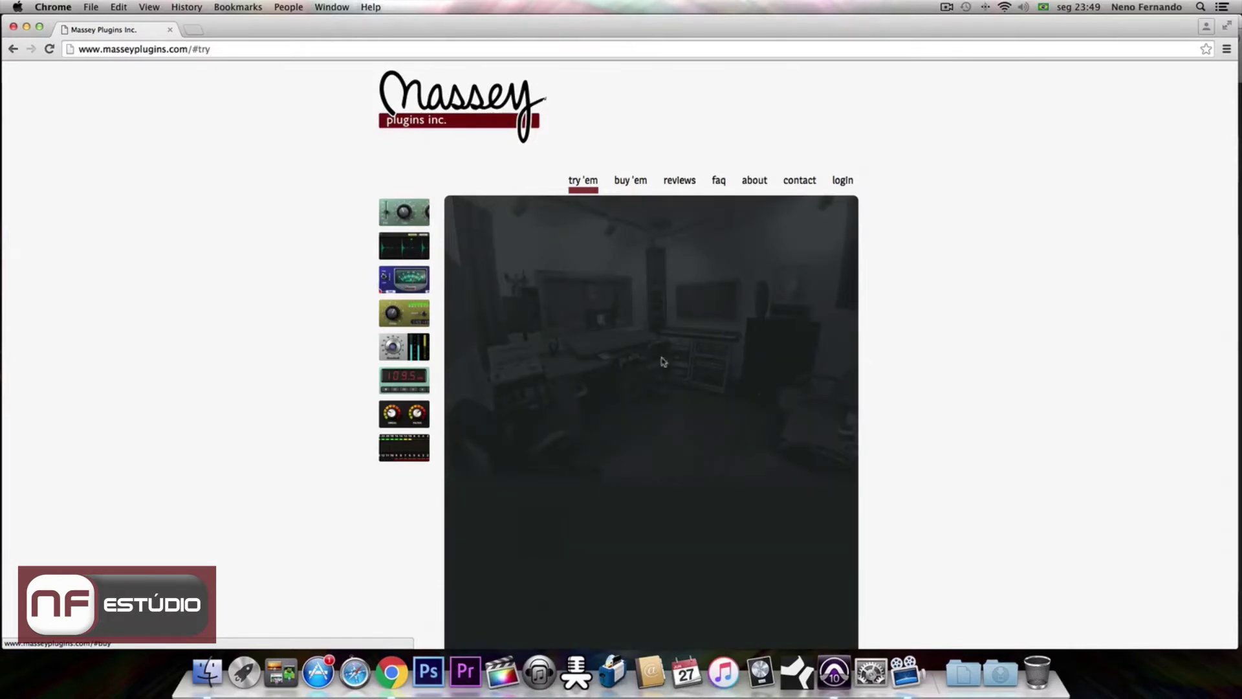
{"action": "left_click", "coordinate": [393, 259]}
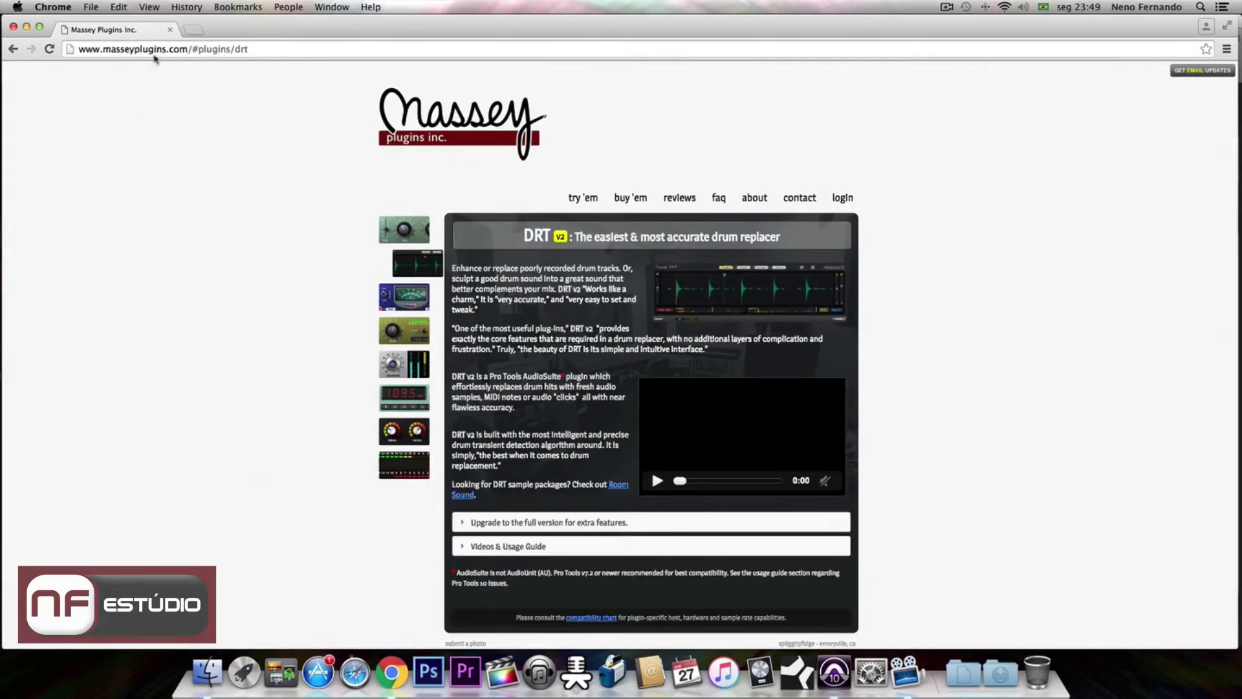
{"action": "left_click", "coordinate": [26, 27]}
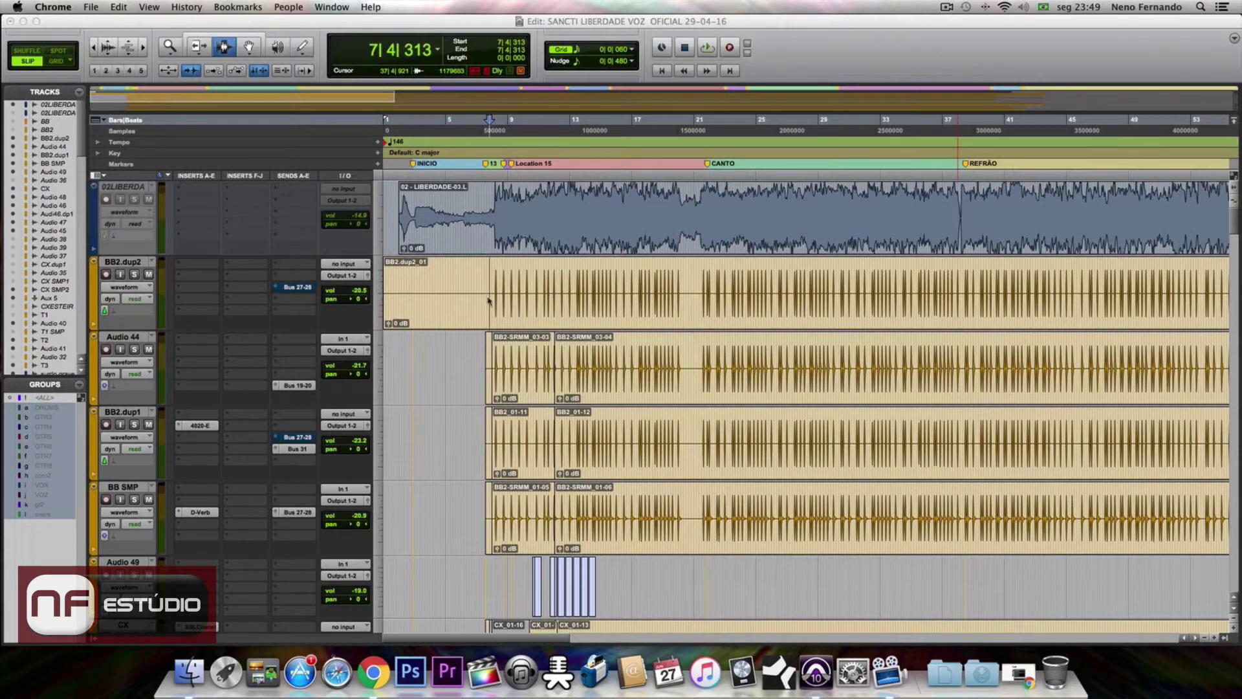
- Solo the BB2.dup2 track and play a passage starting just before its first drum hits
{"action": "left_click", "coordinate": [489, 303]}
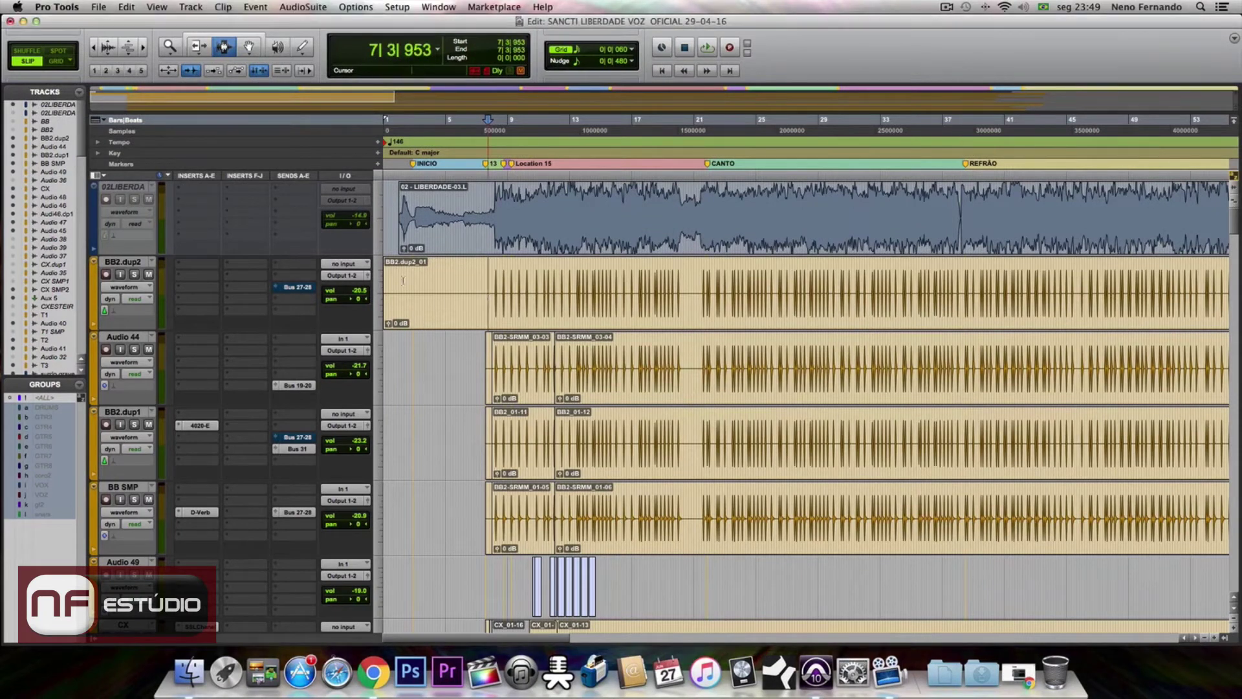
{"action": "left_click", "coordinate": [134, 273]}
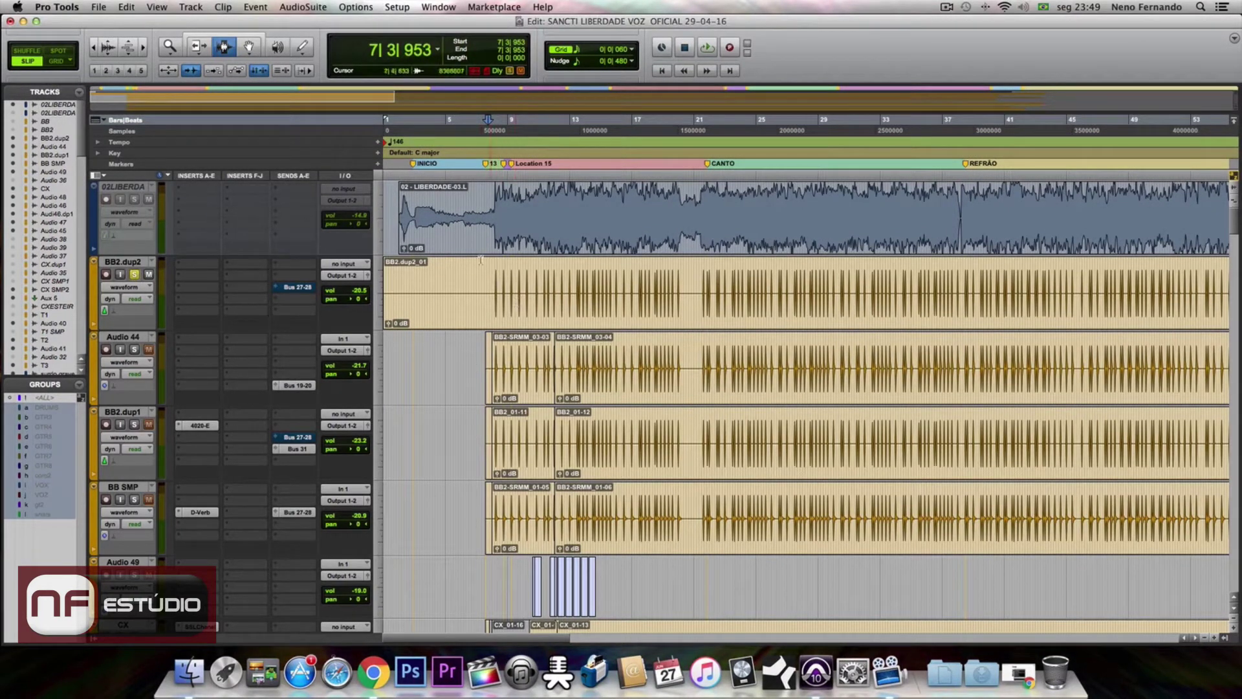
{"action": "key", "text": "space"}
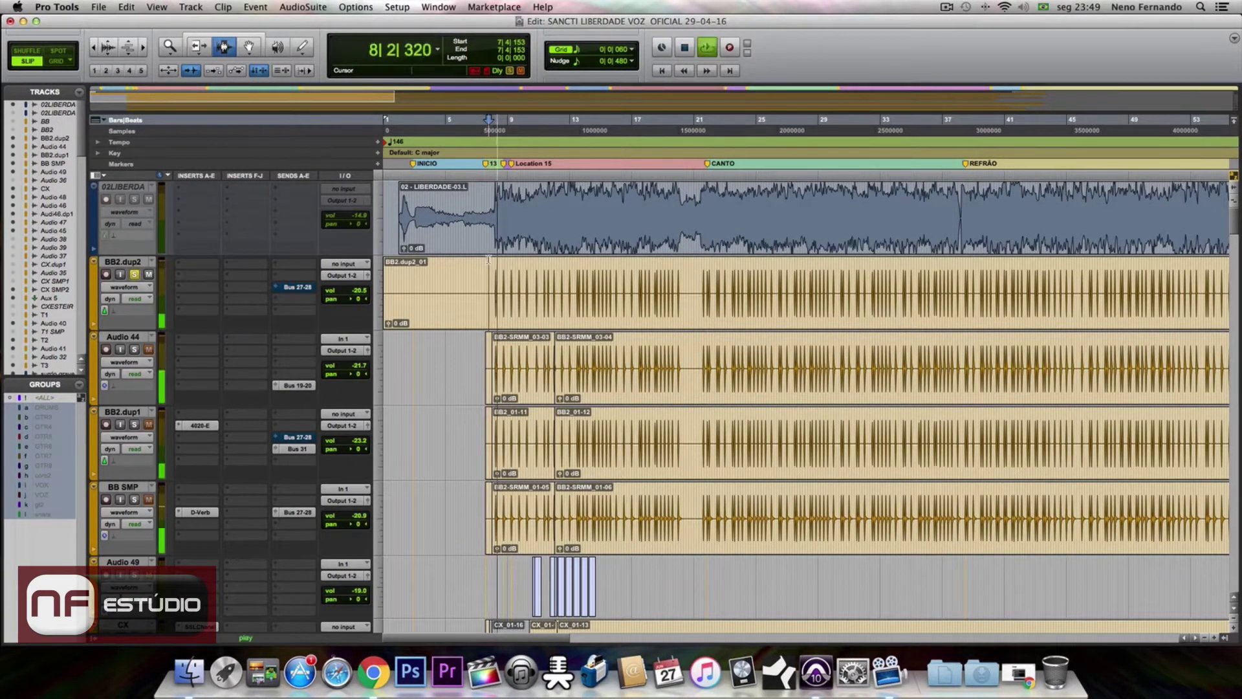
{"action": "key", "text": "space"}
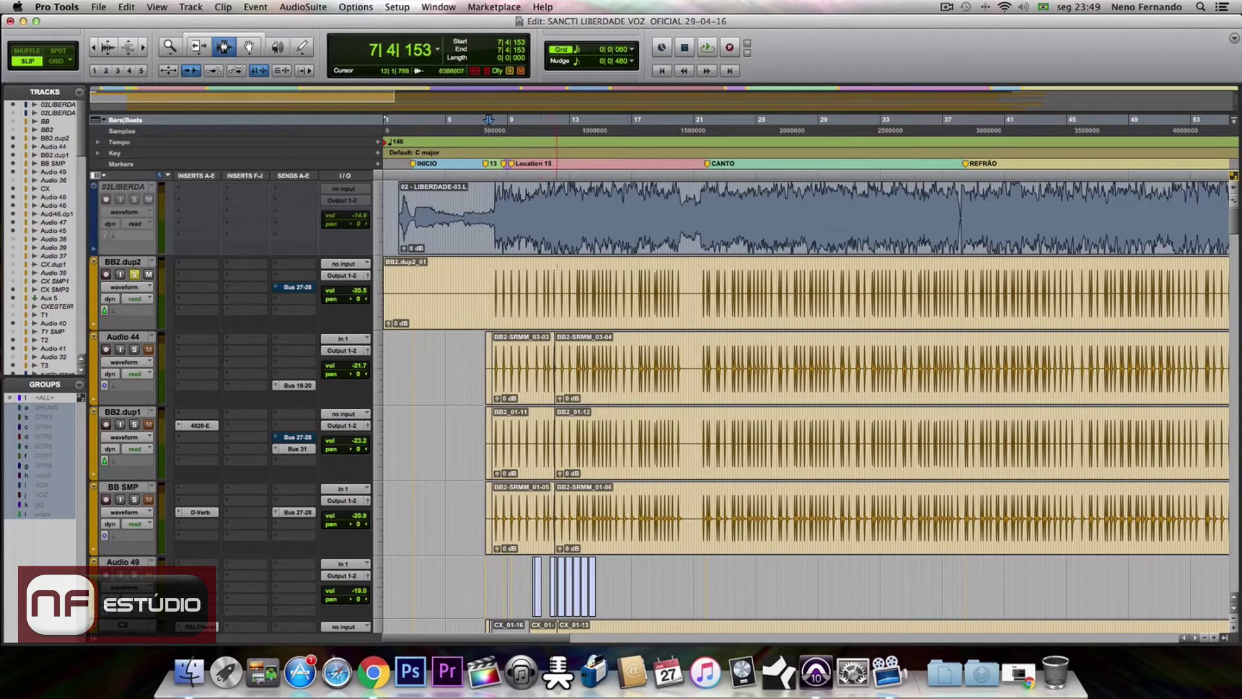
- Select the entire clip on the BB2.dup2 track
{"action": "left_click", "coordinate": [495, 276]}
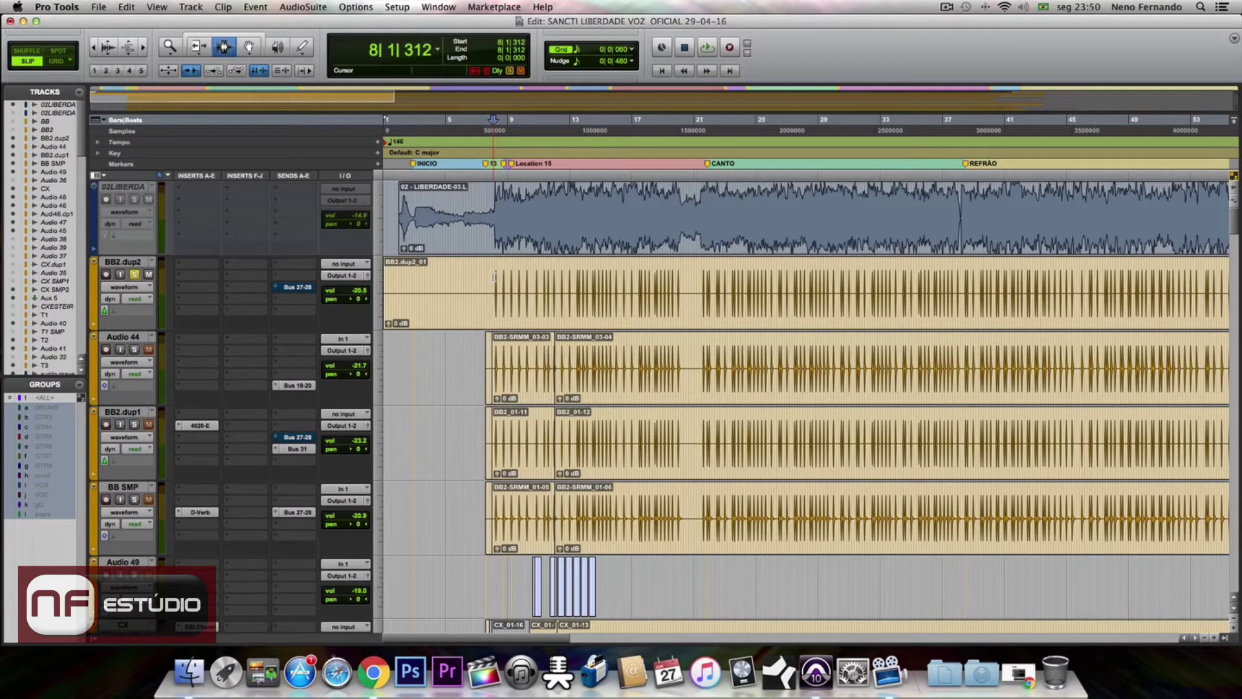
{"action": "left_click_drag", "start_coordinate": [494, 276], "coordinate": [551, 278]}
{"action": "left_click", "coordinate": [677, 277], "text": "shift"}
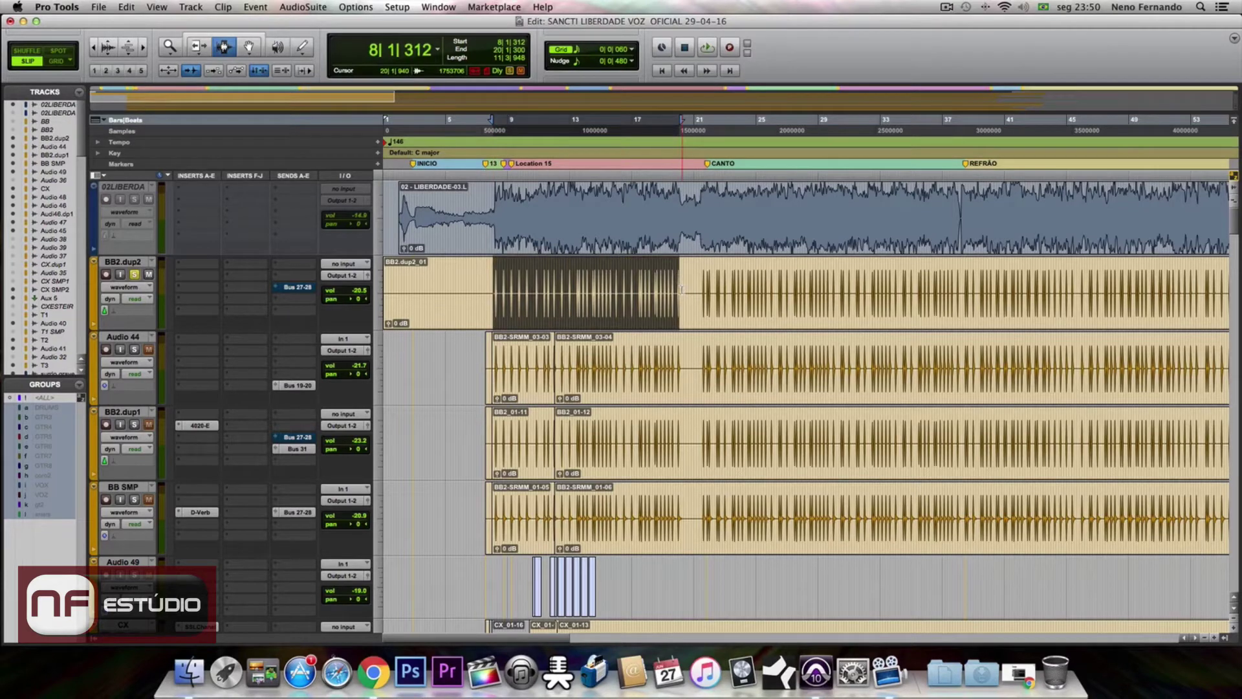
{"action": "double_click", "coordinate": [682, 289]}
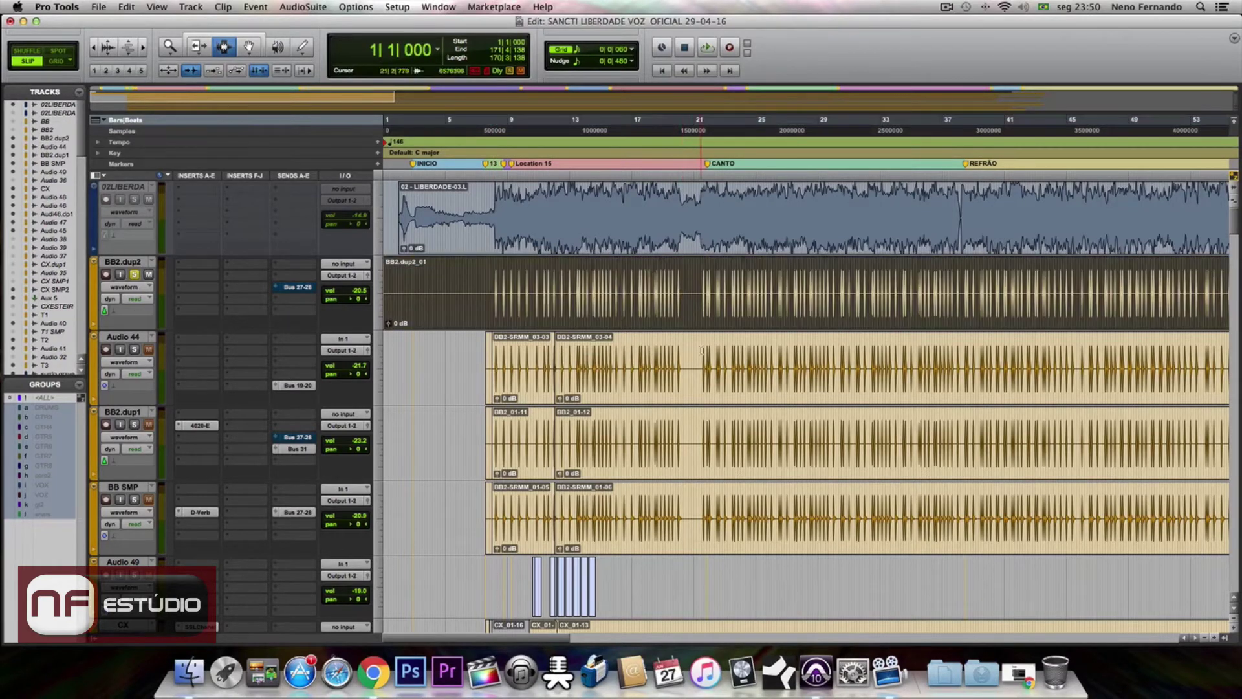
- Examine the drum hits of the selected BB2.dup2 clip both in close detail and across the full song length
{"action": "key", "text": "r"}
{"action": "key", "text": "t"}
{"action": "key", "text": "t"}
{"action": "key", "text": "t"}
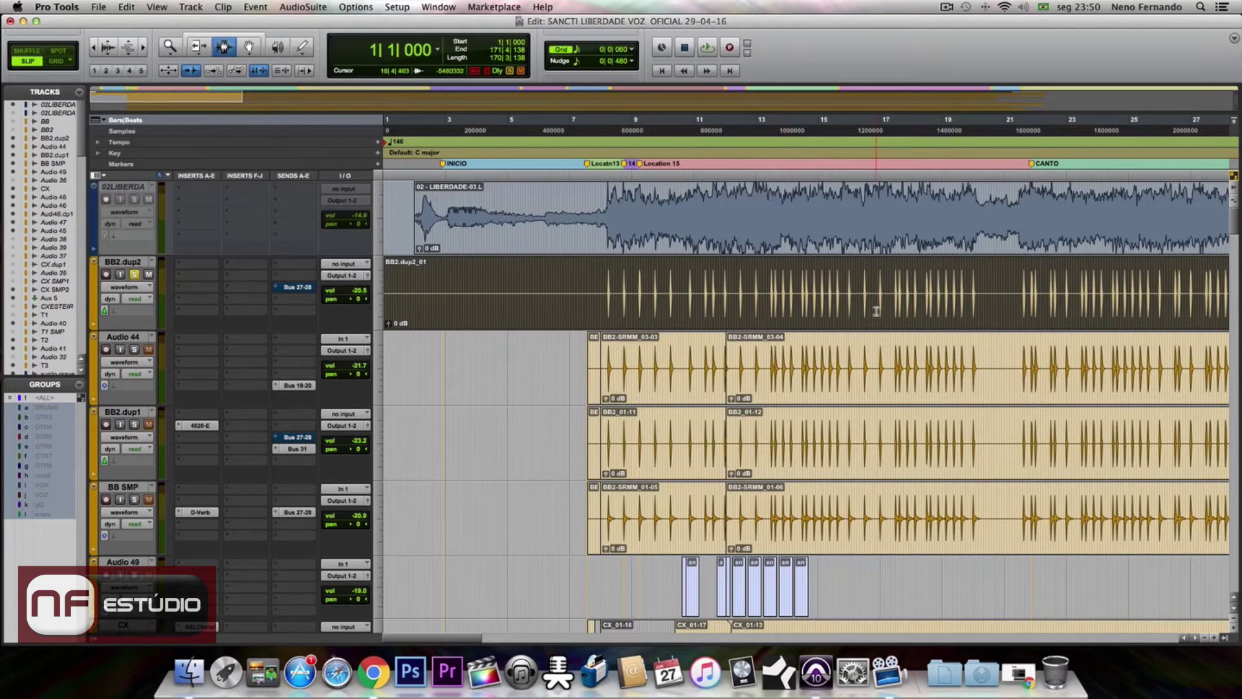
{"action": "key", "text": "r"}
{"action": "key", "text": "r"}
{"action": "key", "text": "t"}
{"action": "key", "text": "t"}
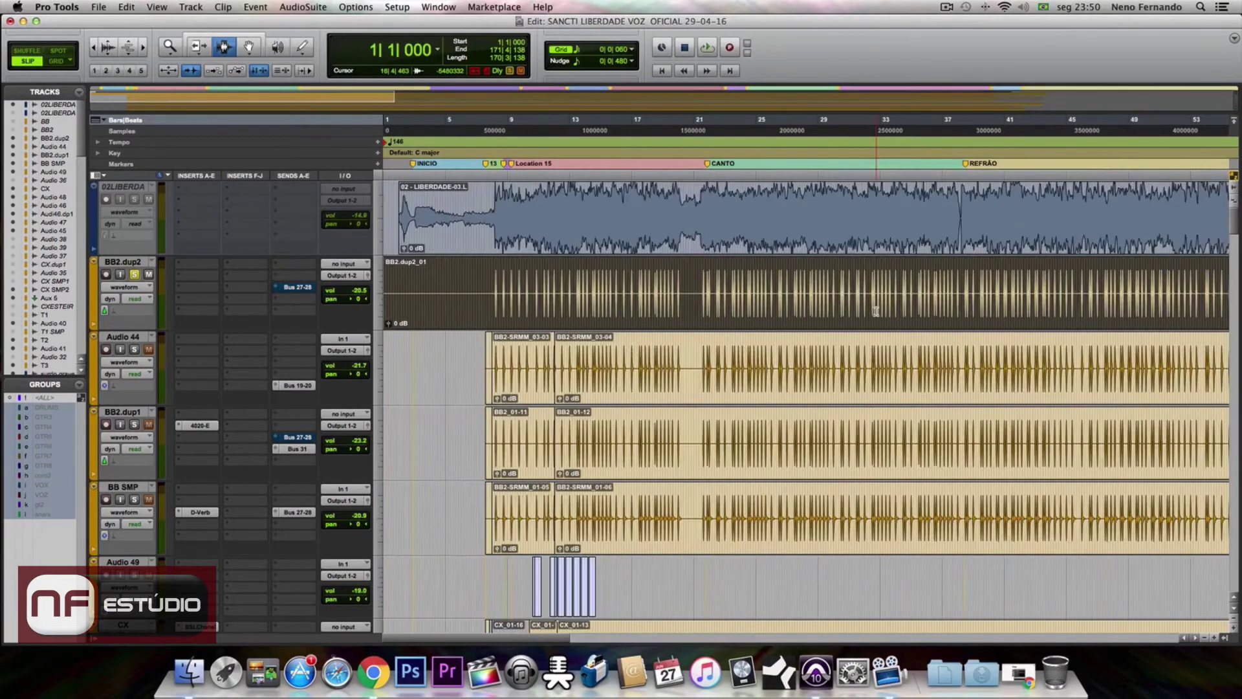
{"action": "key", "text": "t"}
{"action": "key", "text": "r"}
{"action": "key", "text": "t"}
{"action": "key", "text": "t"}
{"action": "key", "text": "r"}
{"action": "key", "text": "r"}
{"action": "key", "text": "r"}
{"action": "key", "text": "r"}
{"action": "key", "text": "r"}
{"action": "key", "text": "t"}
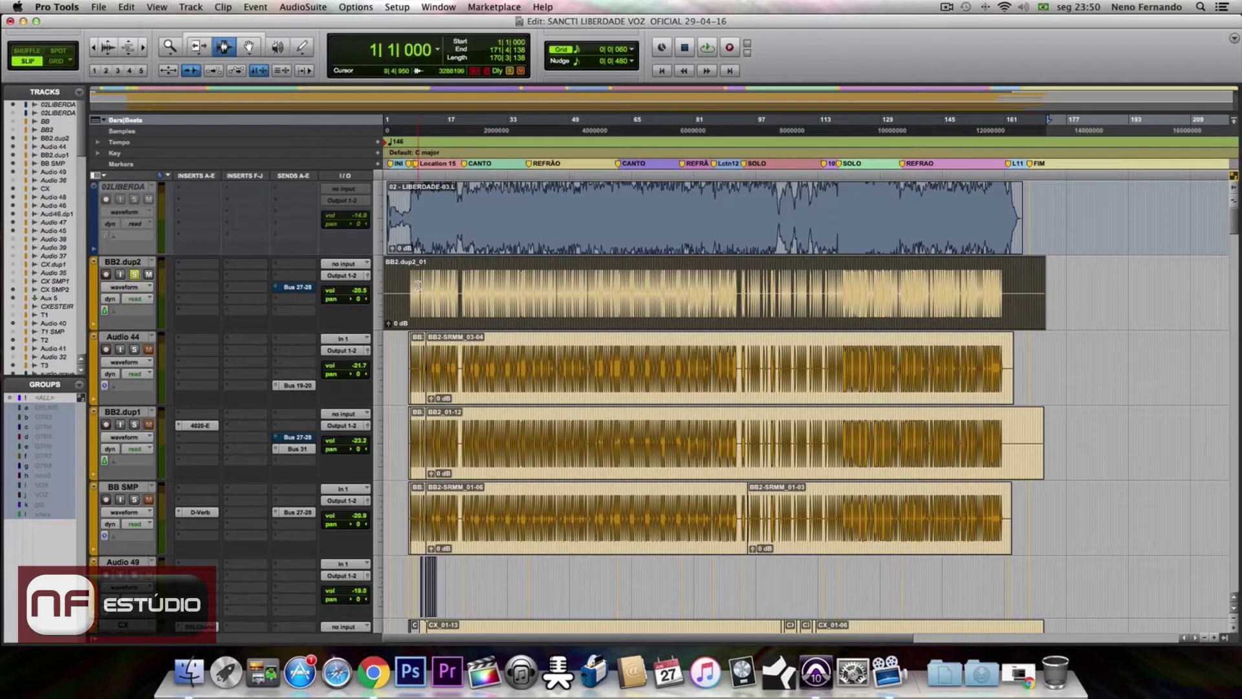
- Open the Massey DRT AudioSuite plug-in for the selected clip and move its window clear of the lower tracks
{"action": "left_click", "coordinate": [322, 8]}
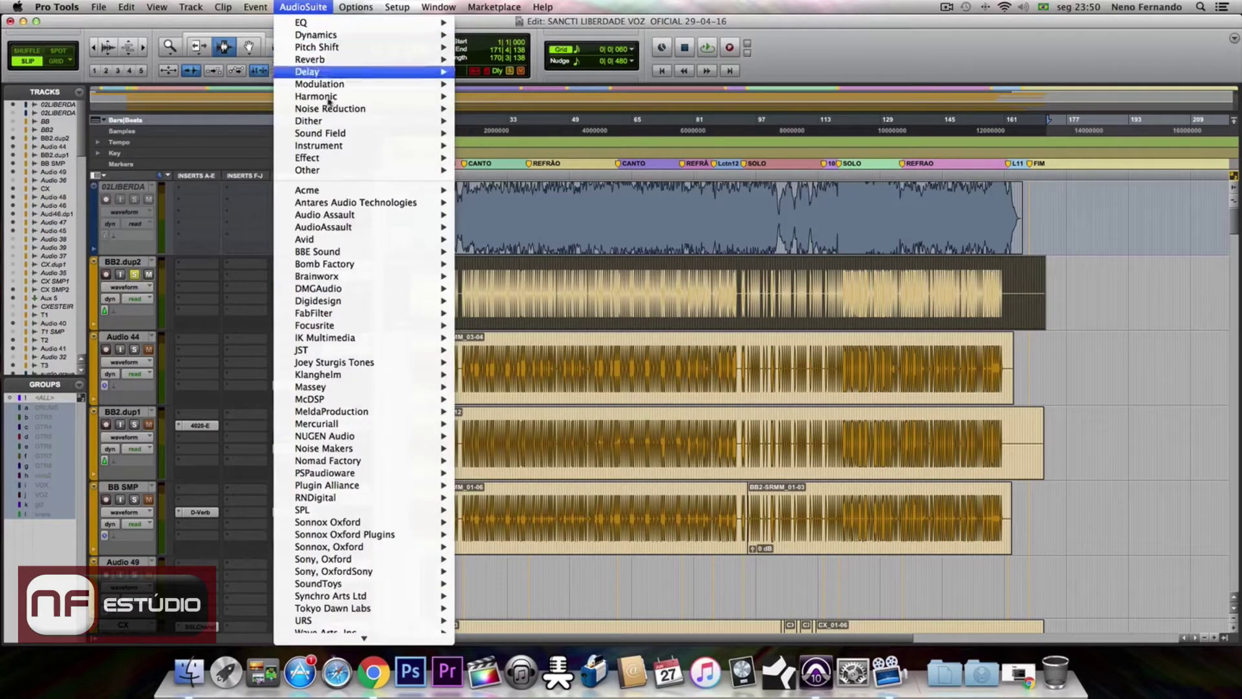
{"action": "mouse_move", "coordinate": [356, 392]}
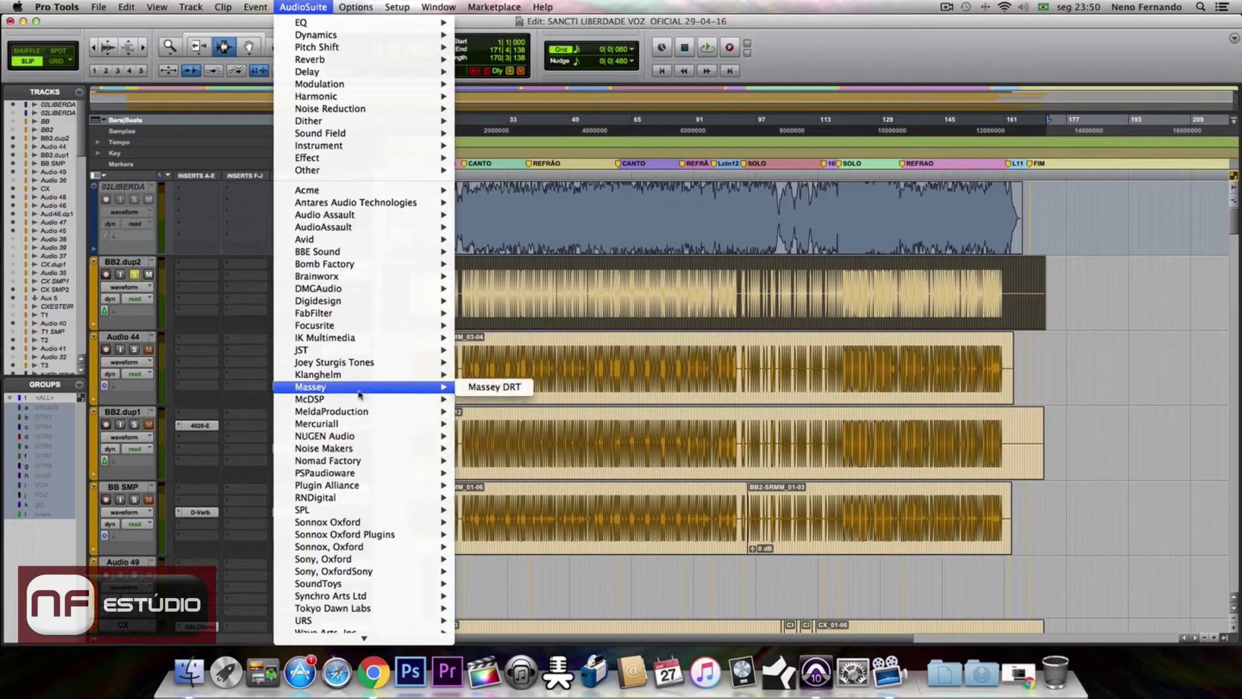
{"action": "left_click", "coordinate": [527, 390]}
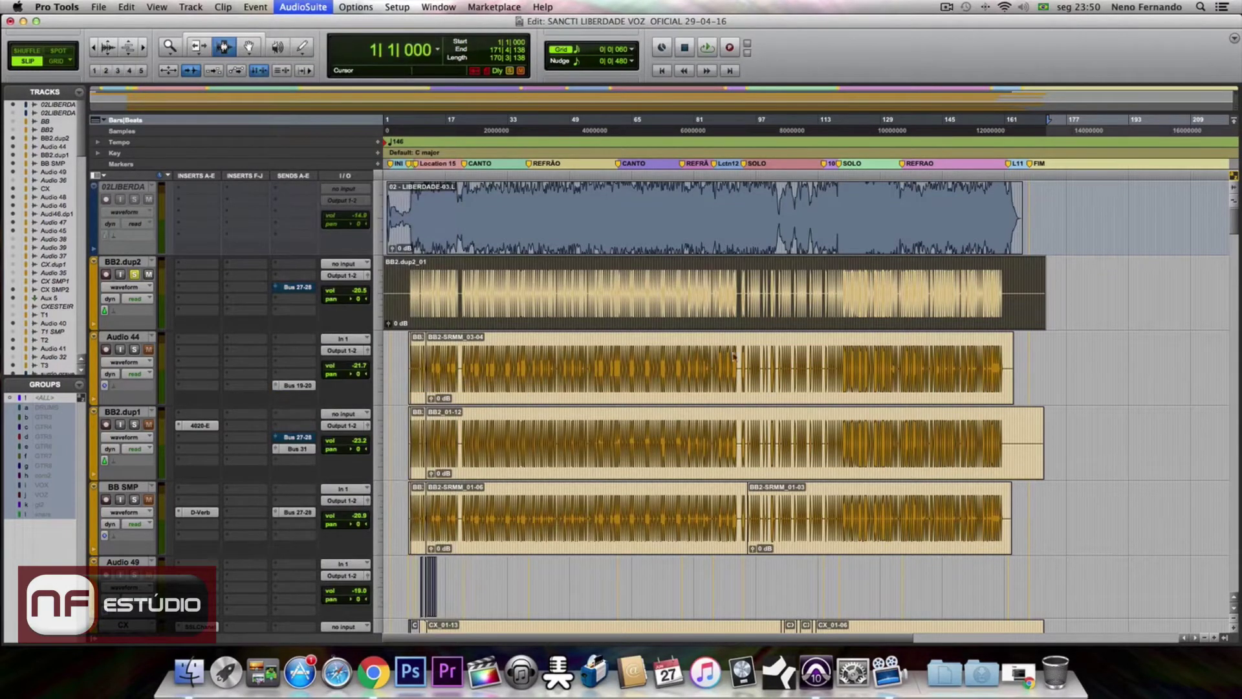
{"action": "left_click_drag", "start_coordinate": [727, 434], "coordinate": [546, 34]}
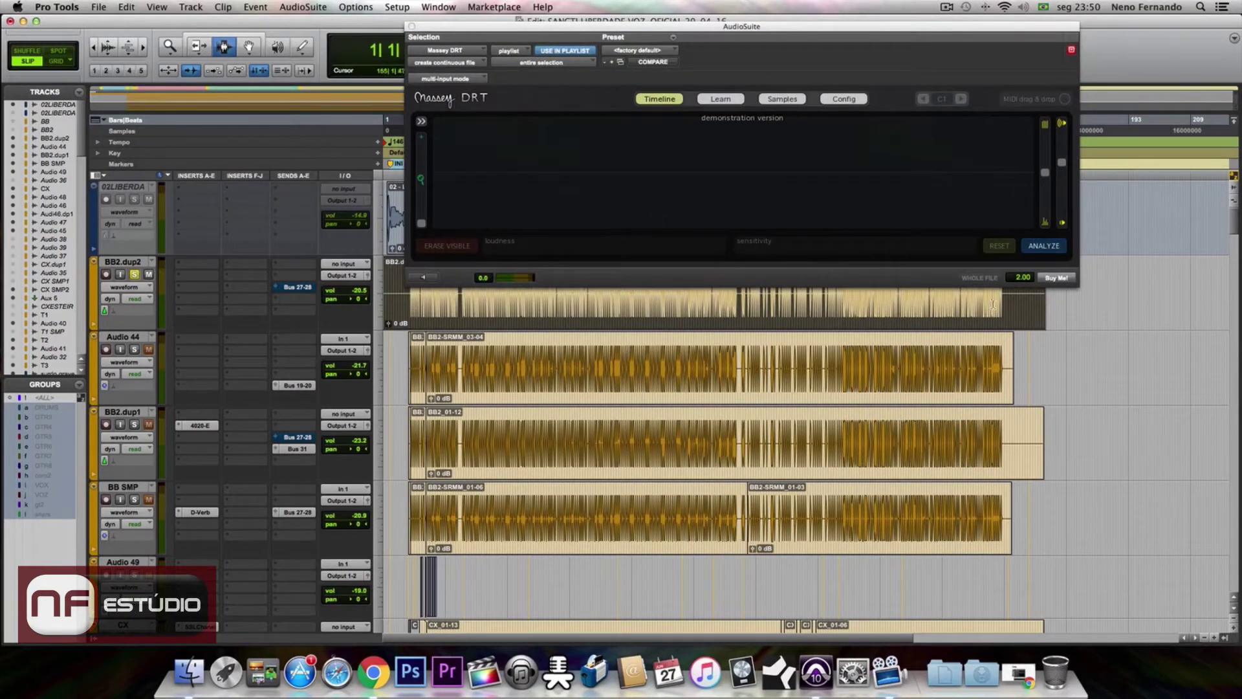
- Analyze the selected clip in Massey DRT and slightly lower both vertical sliders beside its waveform display
{"action": "left_click", "coordinate": [1058, 246]}
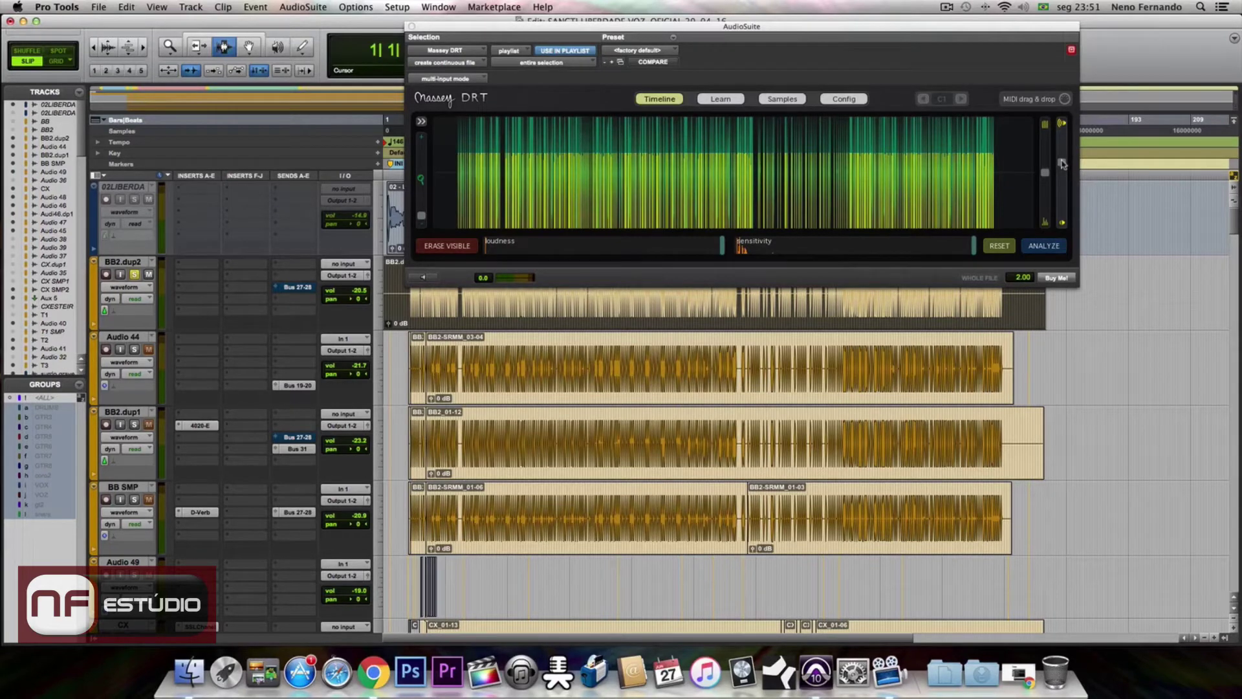
{"action": "left_click_drag", "start_coordinate": [1062, 166], "coordinate": [1066, 181]}
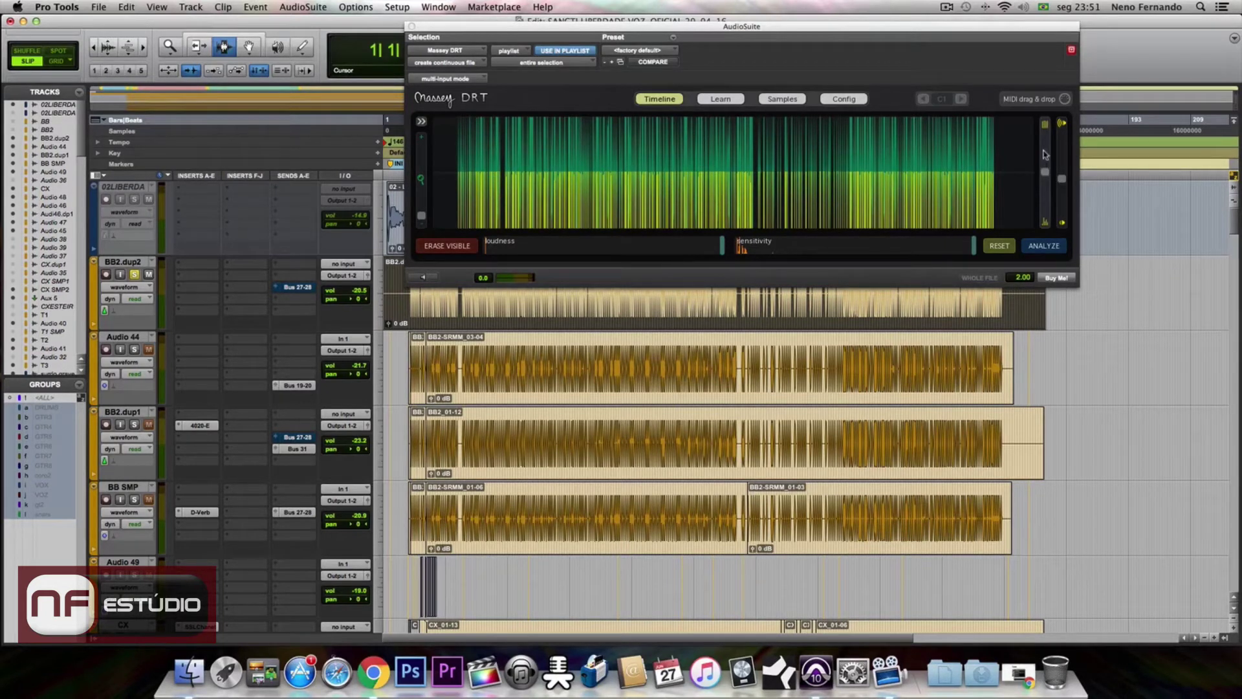
{"action": "left_click_drag", "start_coordinate": [1043, 152], "coordinate": [1042, 180]}
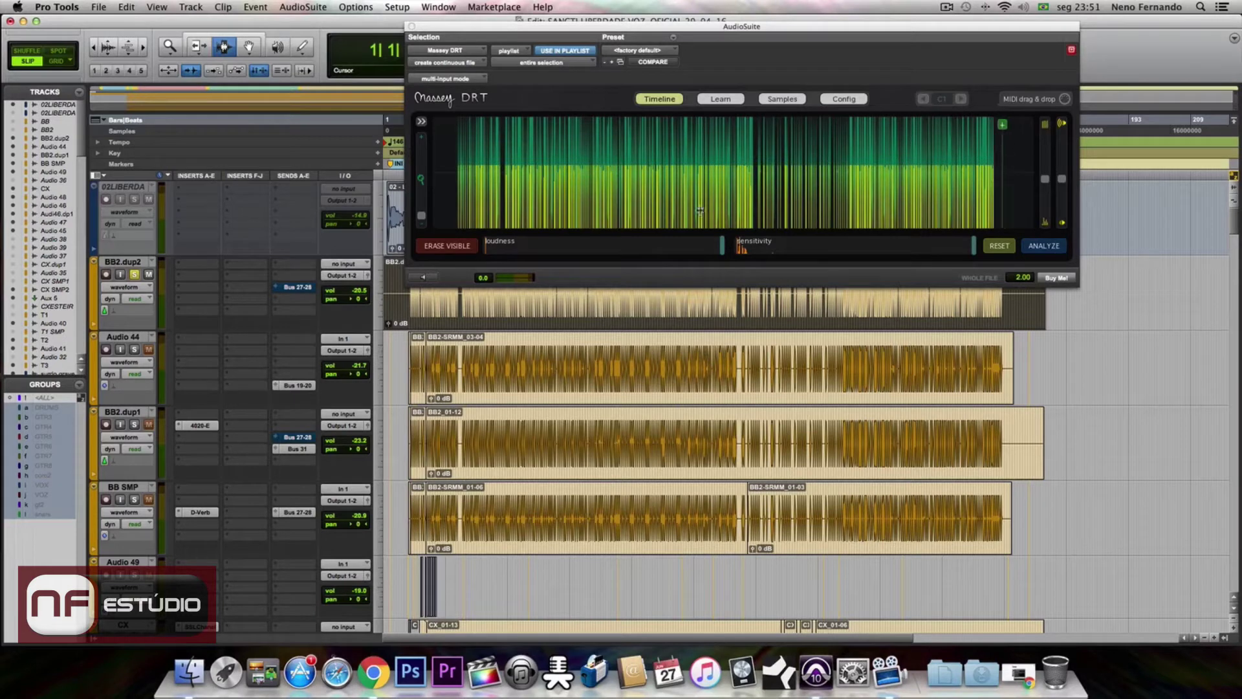
- Reselect the BB2.dup2 audio from about bar 7 to just before the clip's end as the DRT source
{"action": "left_click", "coordinate": [401, 292]}
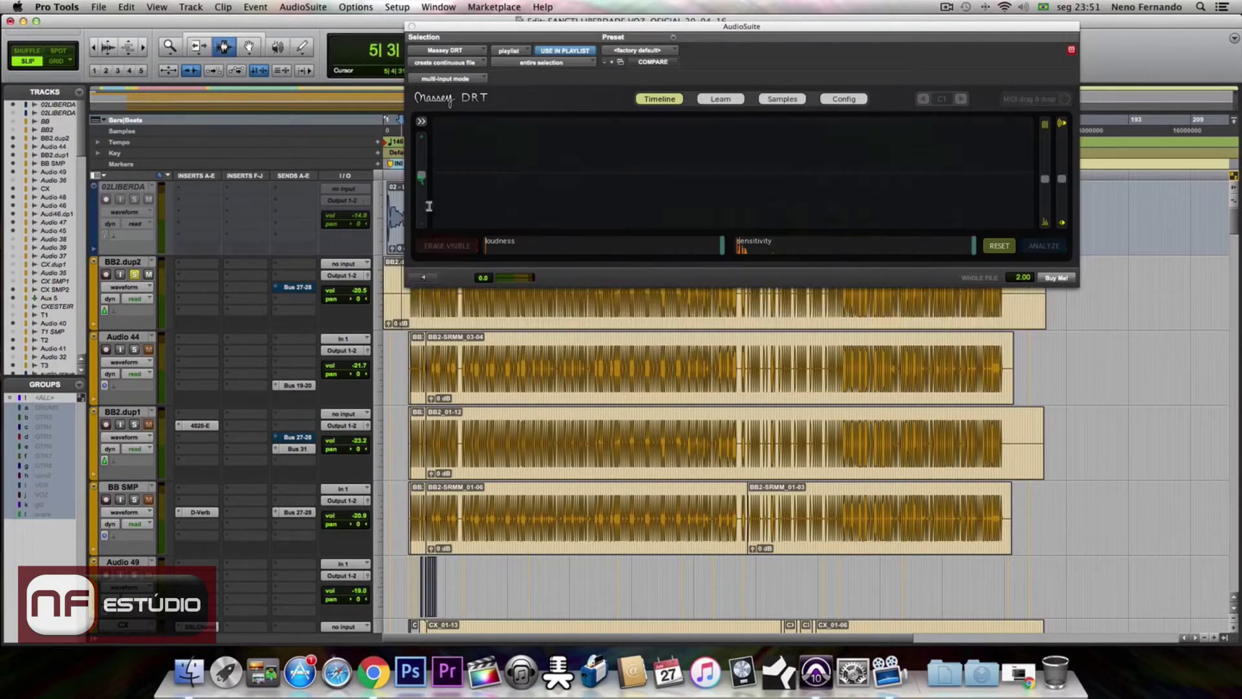
{"action": "left_click_drag", "start_coordinate": [408, 297], "coordinate": [422, 297]}
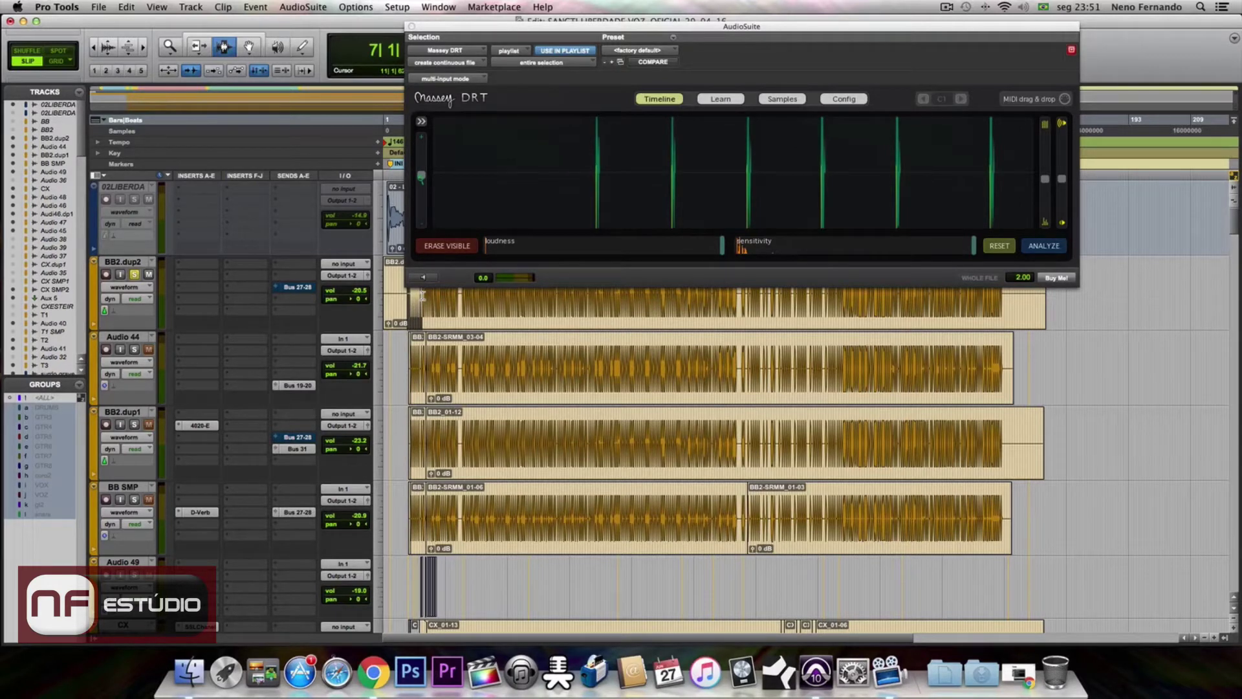
{"action": "left_click_drag", "start_coordinate": [451, 296], "coordinate": [1034, 291]}
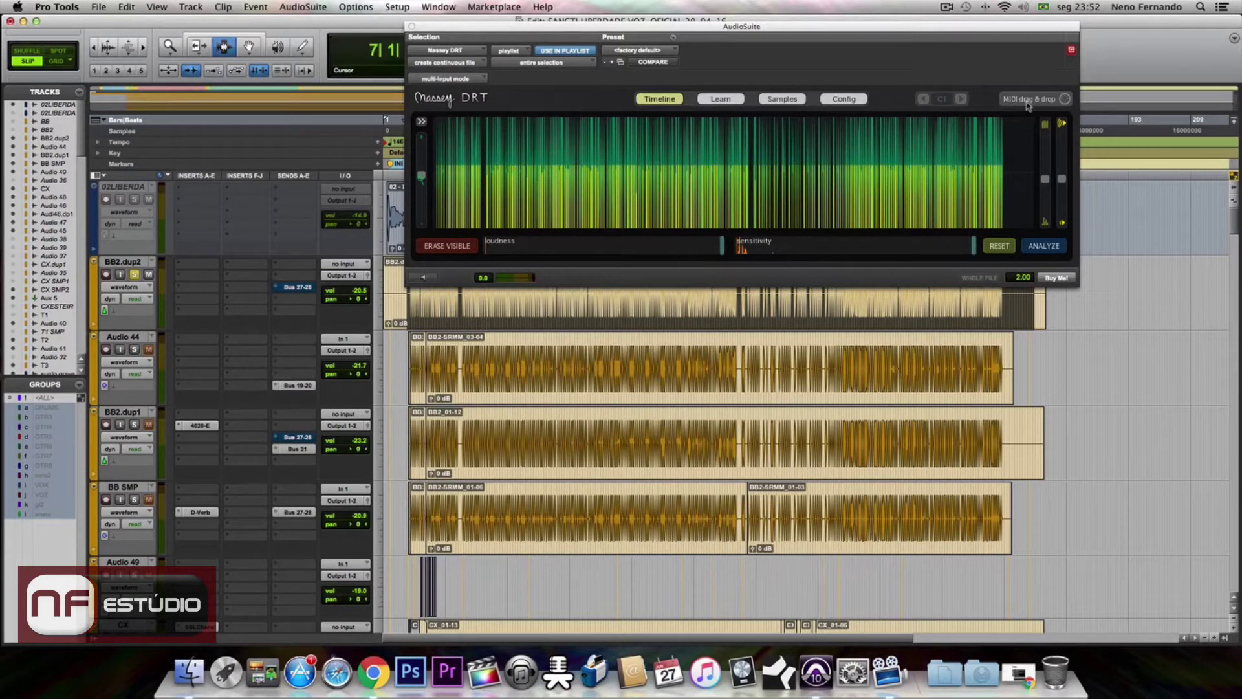
- Export the detected hits from Massey DRT as DRT.mid, import it onto a new track at Session Start, and close the plug-in
{"action": "left_click", "coordinate": [1058, 102]}
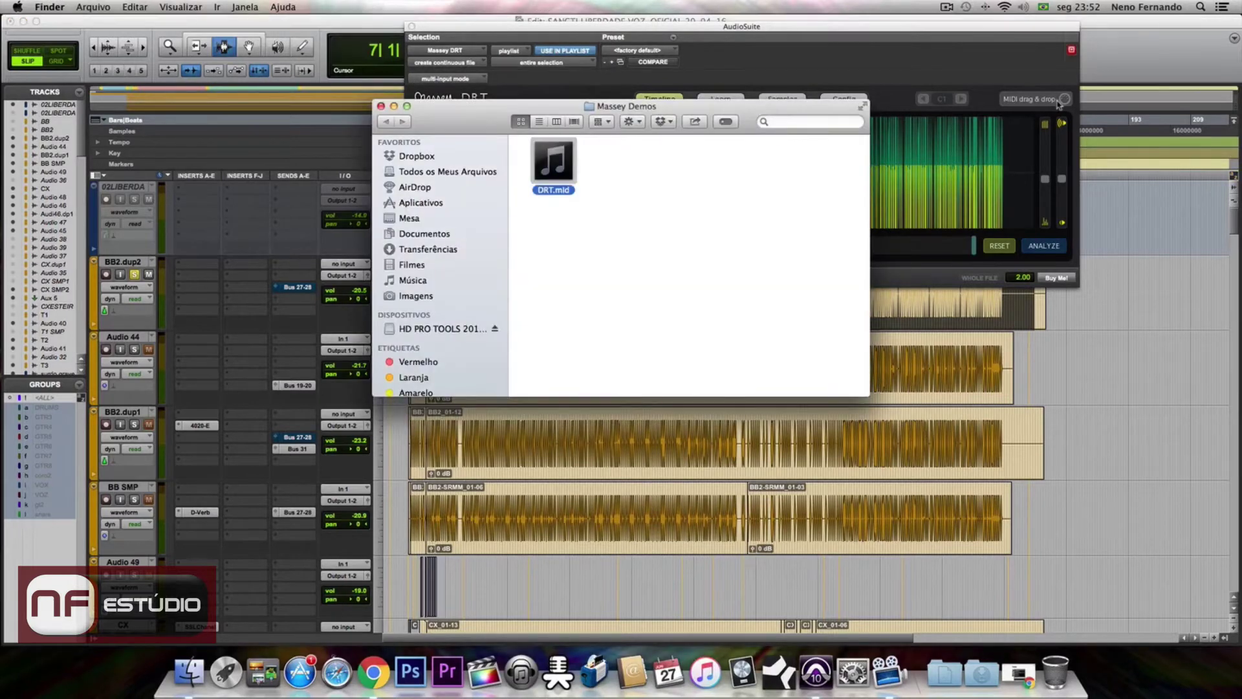
{"action": "mouse_move", "coordinate": [550, 172]}
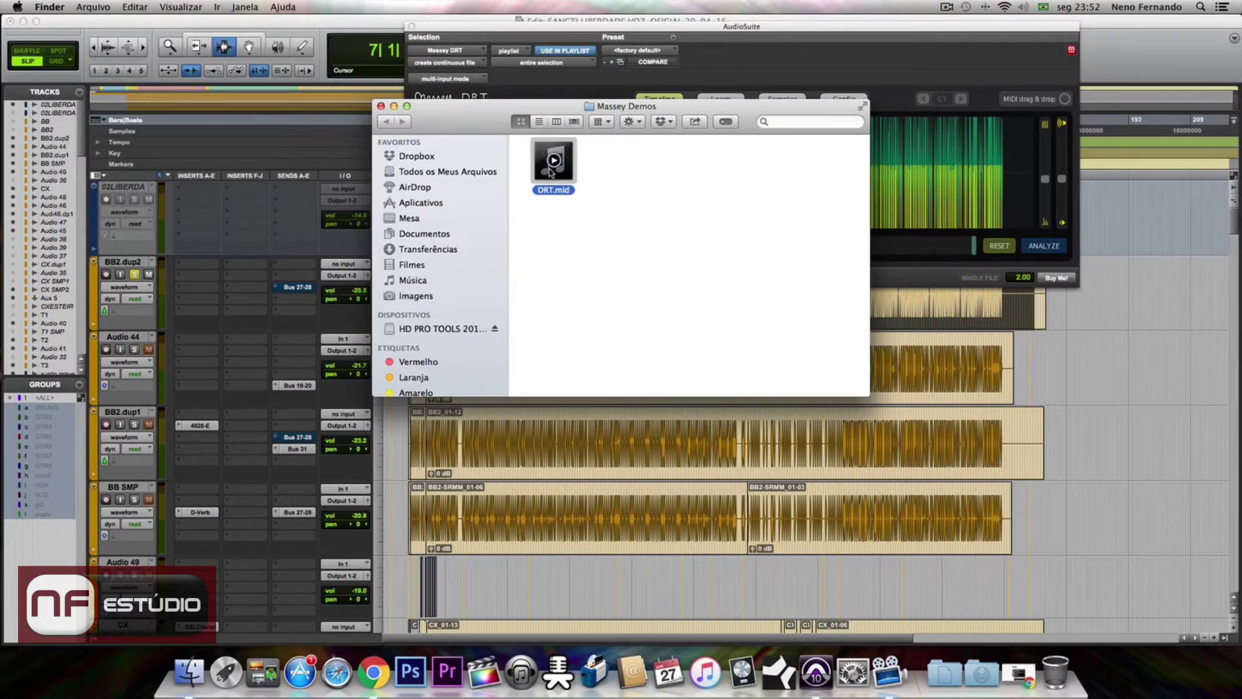
{"action": "left_click_drag", "start_coordinate": [551, 172], "coordinate": [551, 173]}
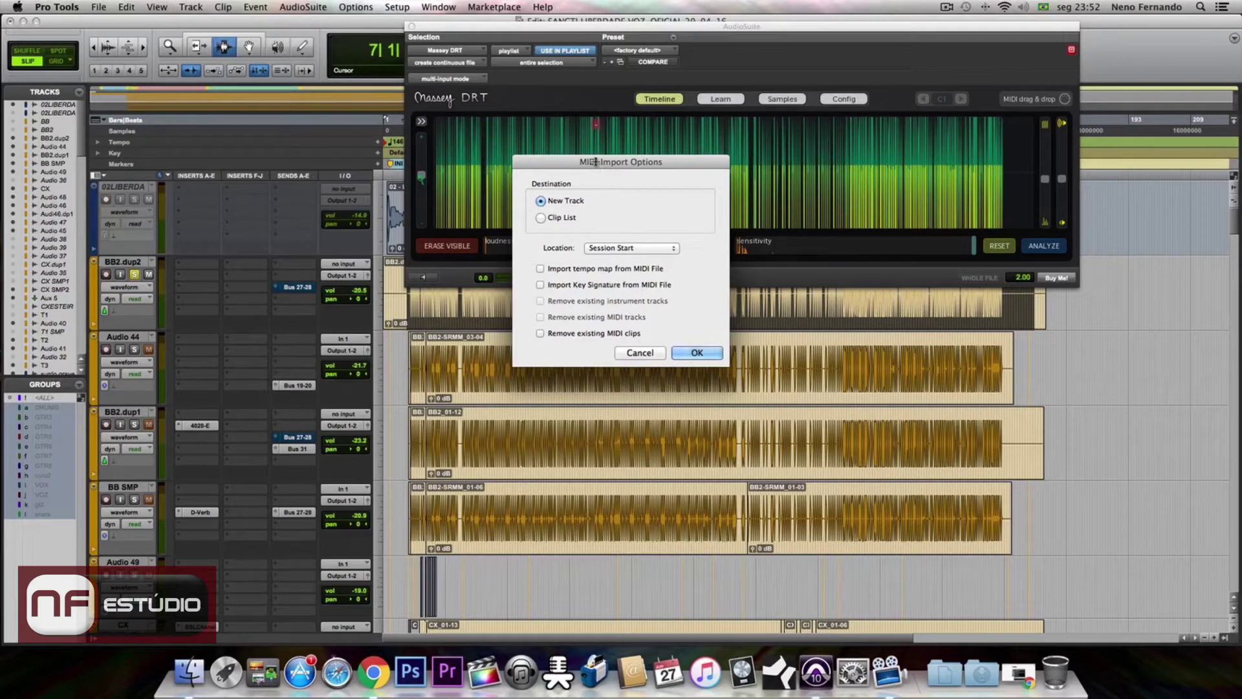
{"action": "left_click", "coordinate": [693, 354]}
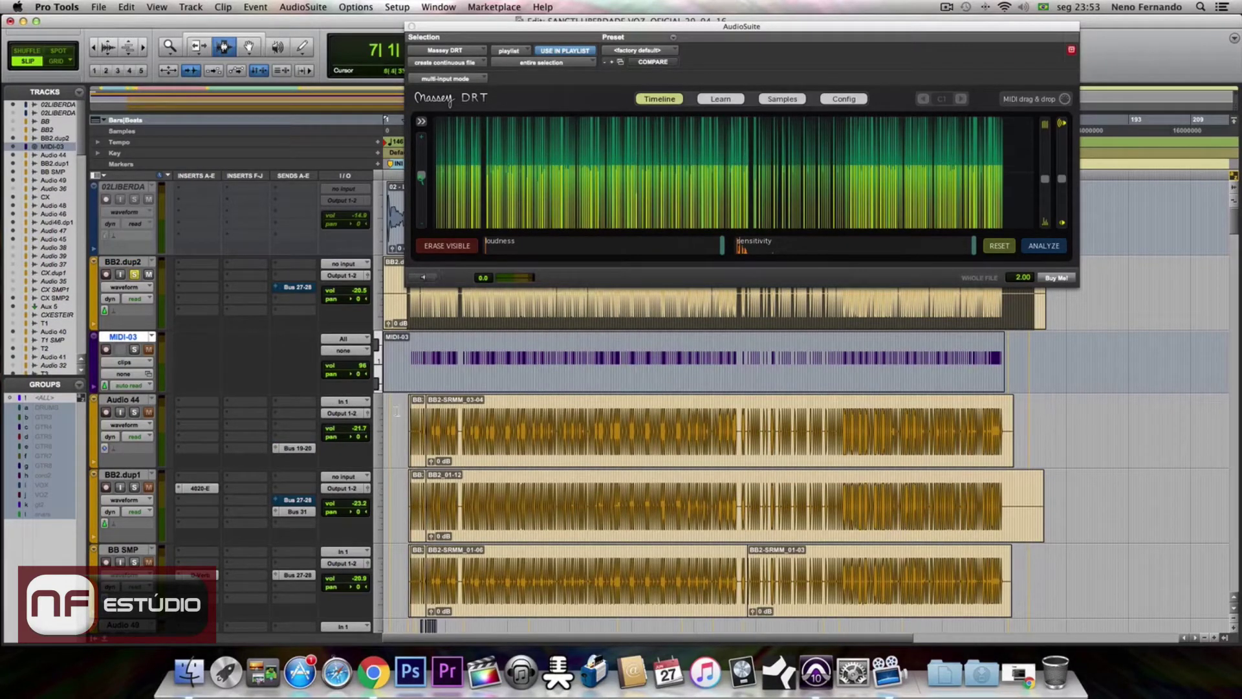
{"action": "left_click", "coordinate": [411, 27]}
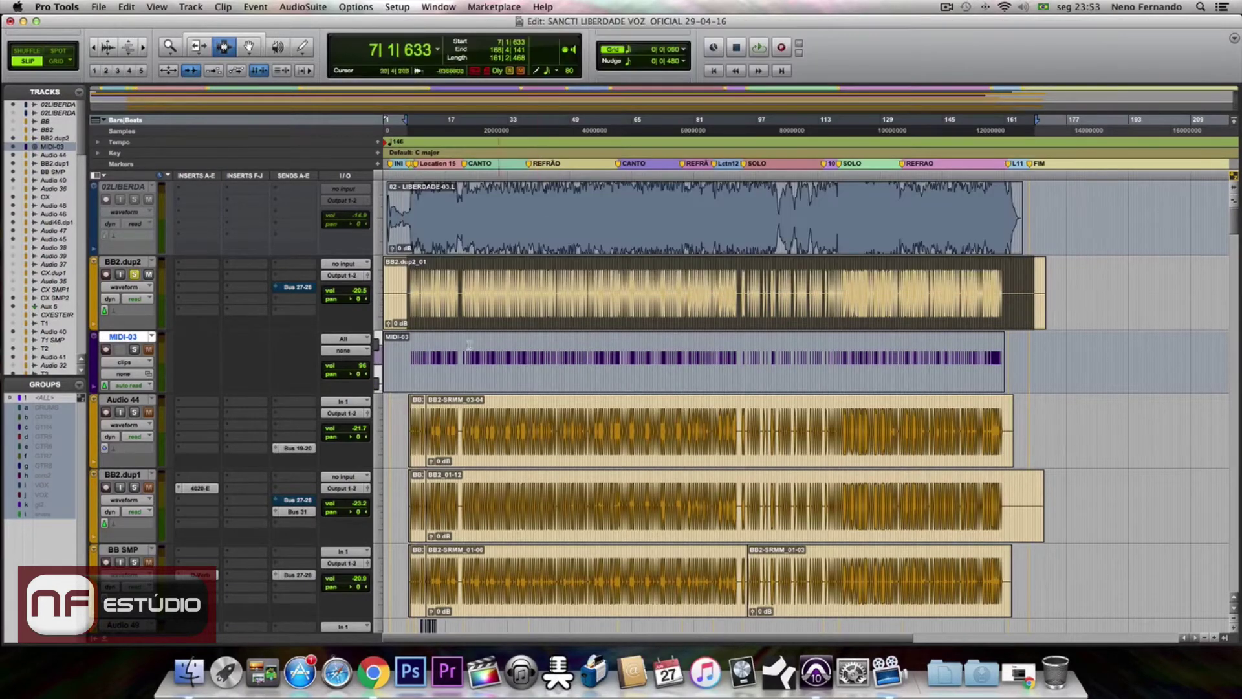
- Examine how the MIDI-03 notes line up with the BB2.dup2 drum hits from the song start to about bar 15
{"action": "key", "text": "t"}
{"action": "key", "text": "t"}
{"action": "key", "text": "t"}
{"action": "key", "text": "t"}
{"action": "key", "text": "t"}
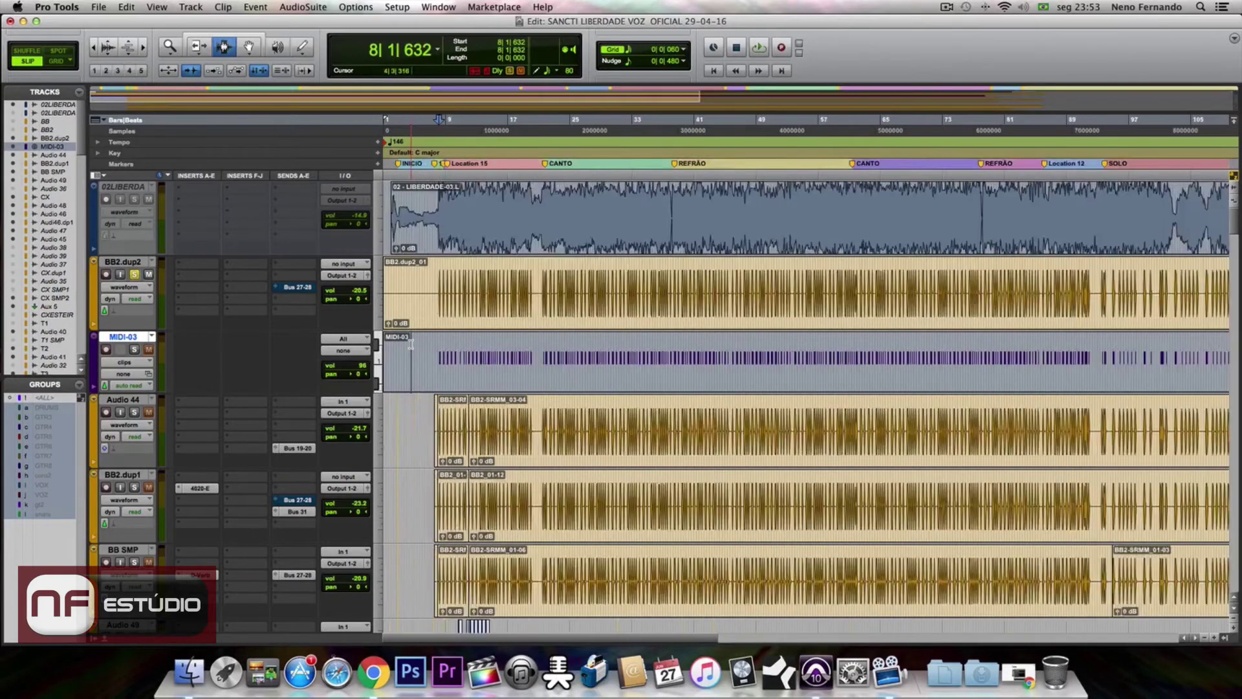
{"action": "scroll", "coordinate": [857, 367], "scroll_direction": "right", "scroll_amount": 10}
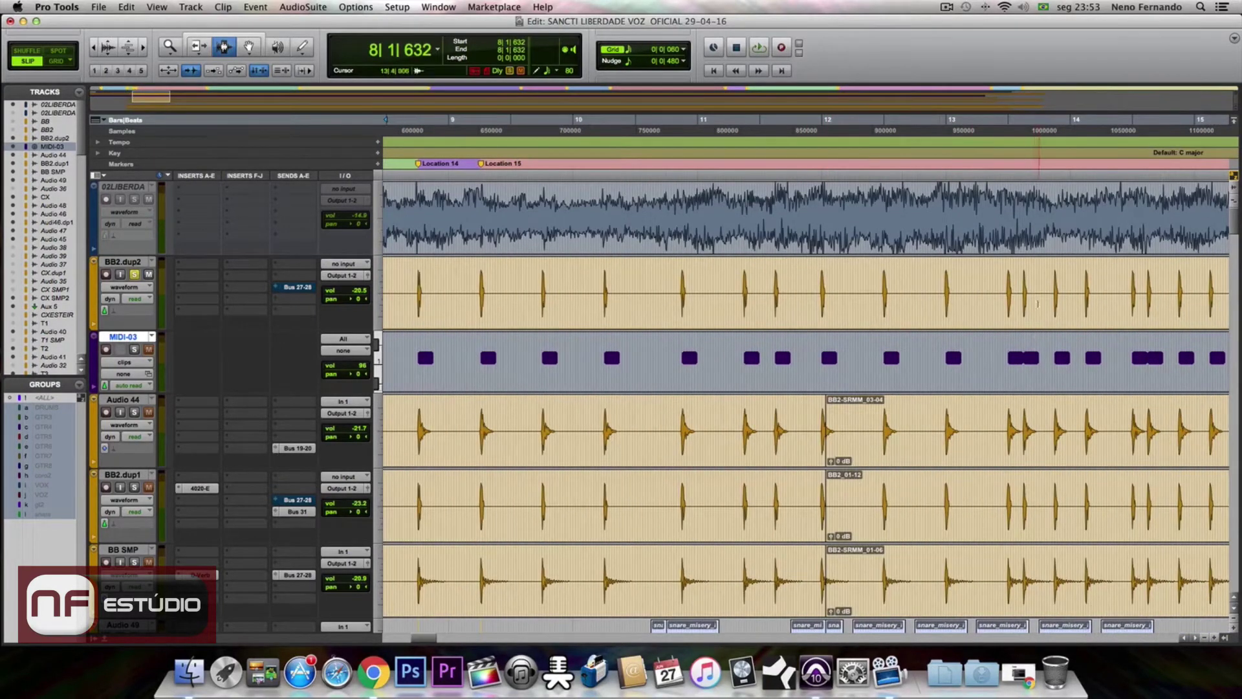
{"action": "scroll", "coordinate": [904, 358], "scroll_direction": "left", "scroll_amount": 2}
{"action": "scroll", "coordinate": [904, 358], "scroll_direction": "left", "scroll_amount": 20}
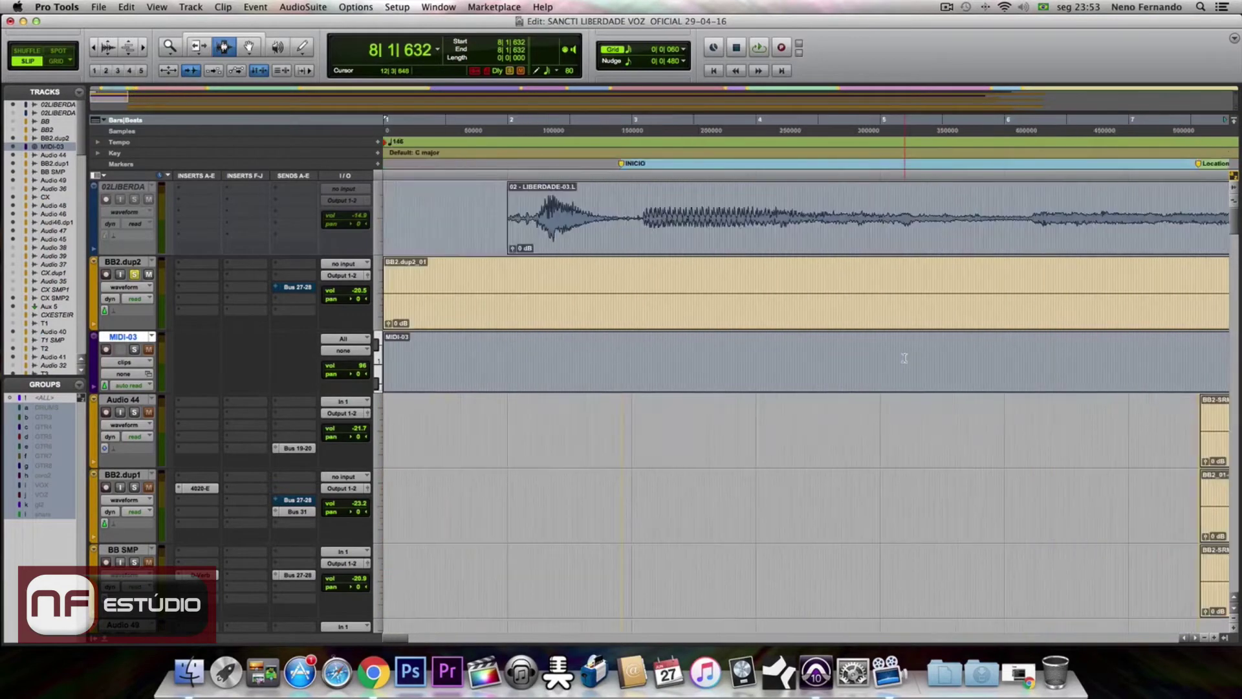
{"action": "scroll", "coordinate": [904, 358], "scroll_direction": "right", "scroll_amount": 20}
{"action": "scroll", "coordinate": [904, 357], "scroll_direction": "left", "scroll_amount": 1}
{"action": "scroll", "coordinate": [904, 358], "scroll_direction": "left", "scroll_amount": 5}
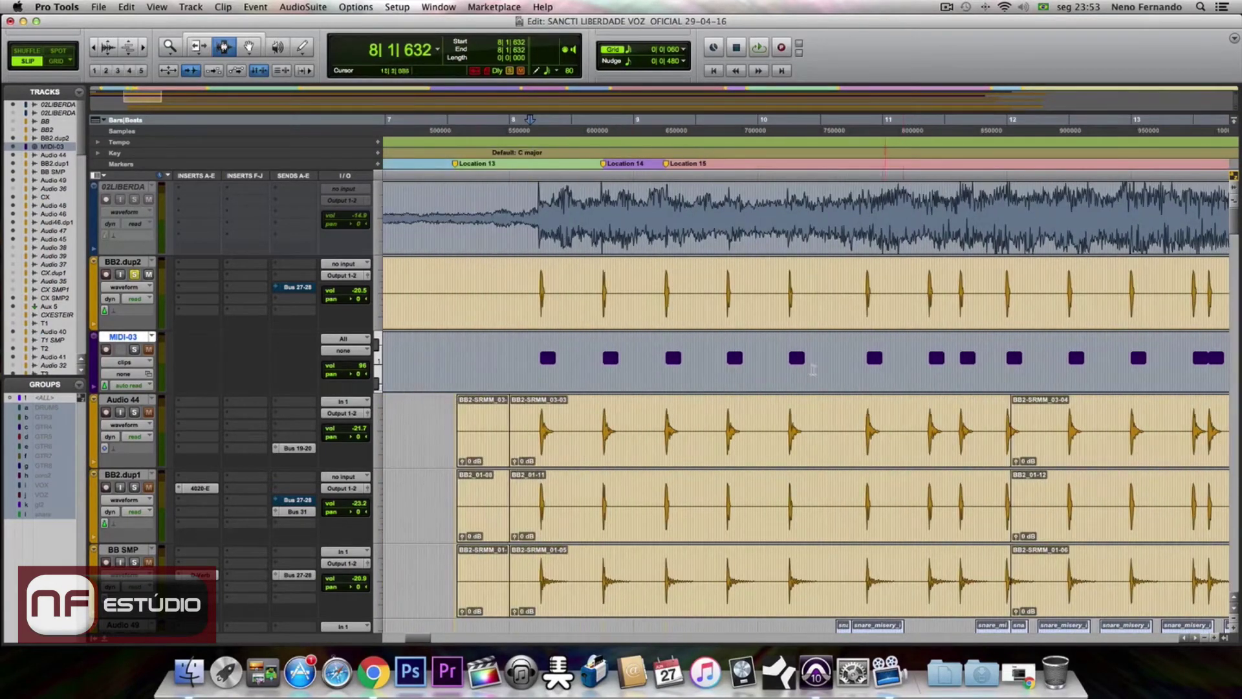
- Solo the MIDI-03 track and play it briefly from just before the first hit at bar 8
{"action": "left_click", "coordinate": [134, 350]}
{"action": "left_click", "coordinate": [534, 339]}
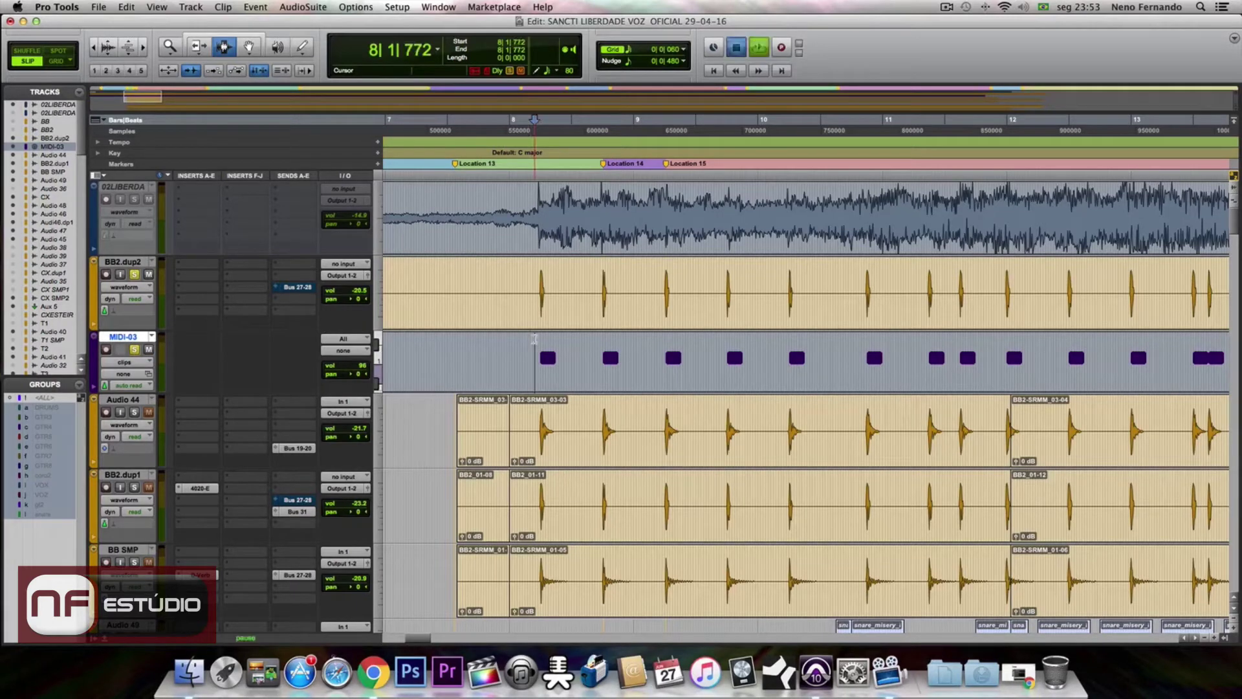
{"action": "key", "text": "space"}
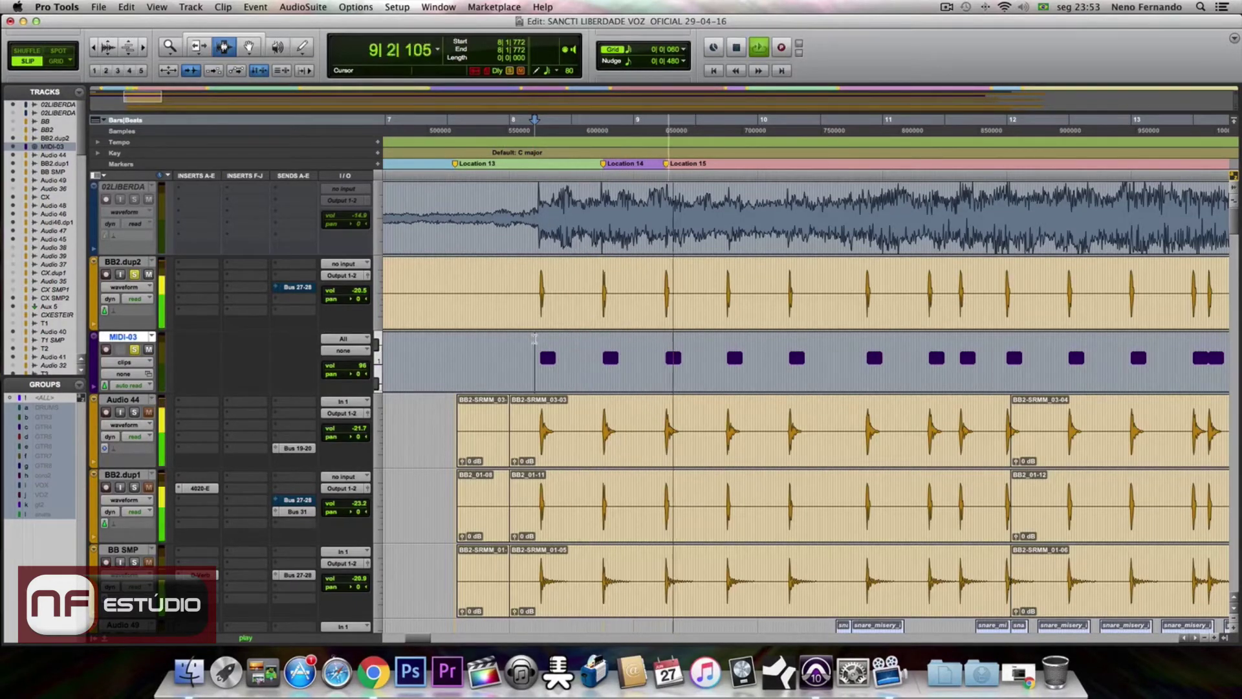
{"action": "key", "text": "space"}
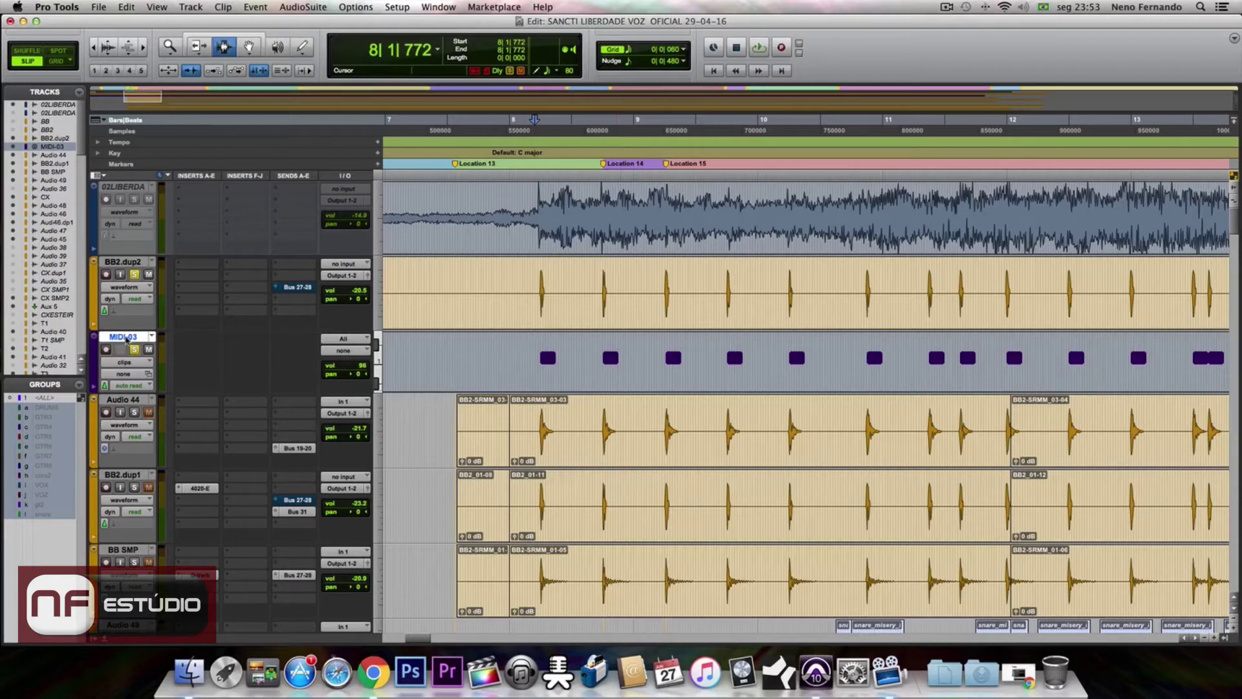
- Create one new stereo Aux Input track below the MIDI-03 track
{"action": "key", "text": "super+shift+n"}
{"action": "left_click", "coordinate": [576, 234]}
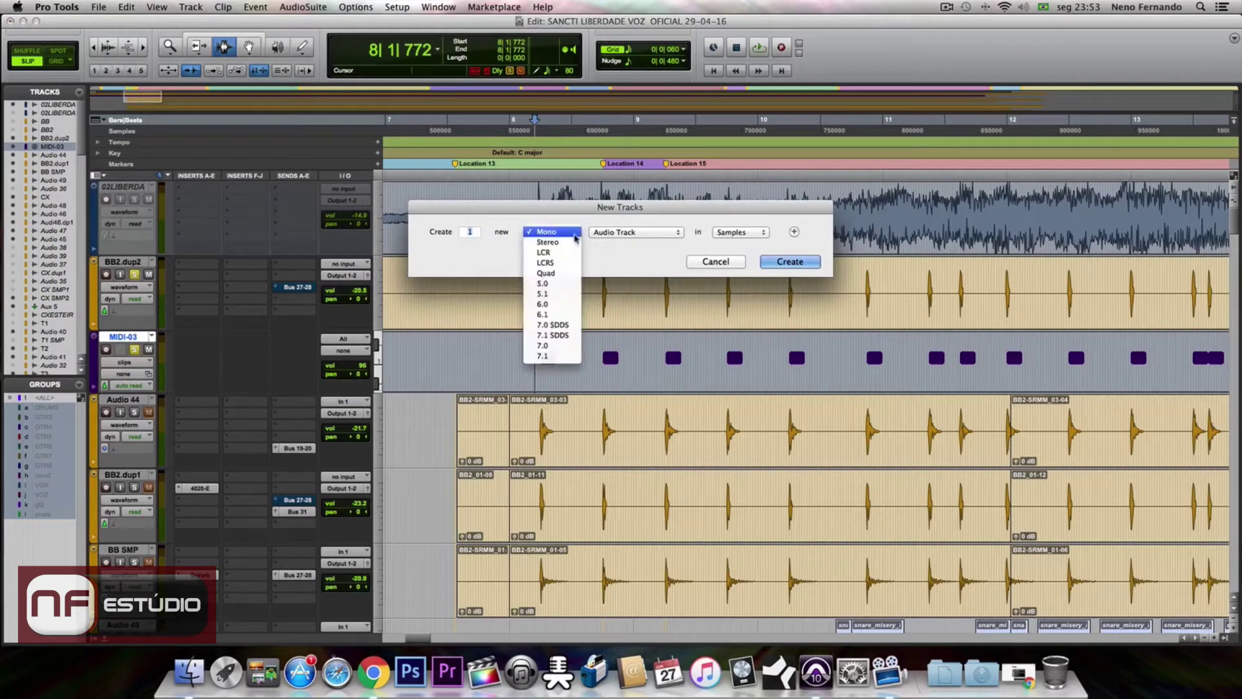
{"action": "left_click", "coordinate": [573, 245]}
{"action": "left_click", "coordinate": [675, 239]}
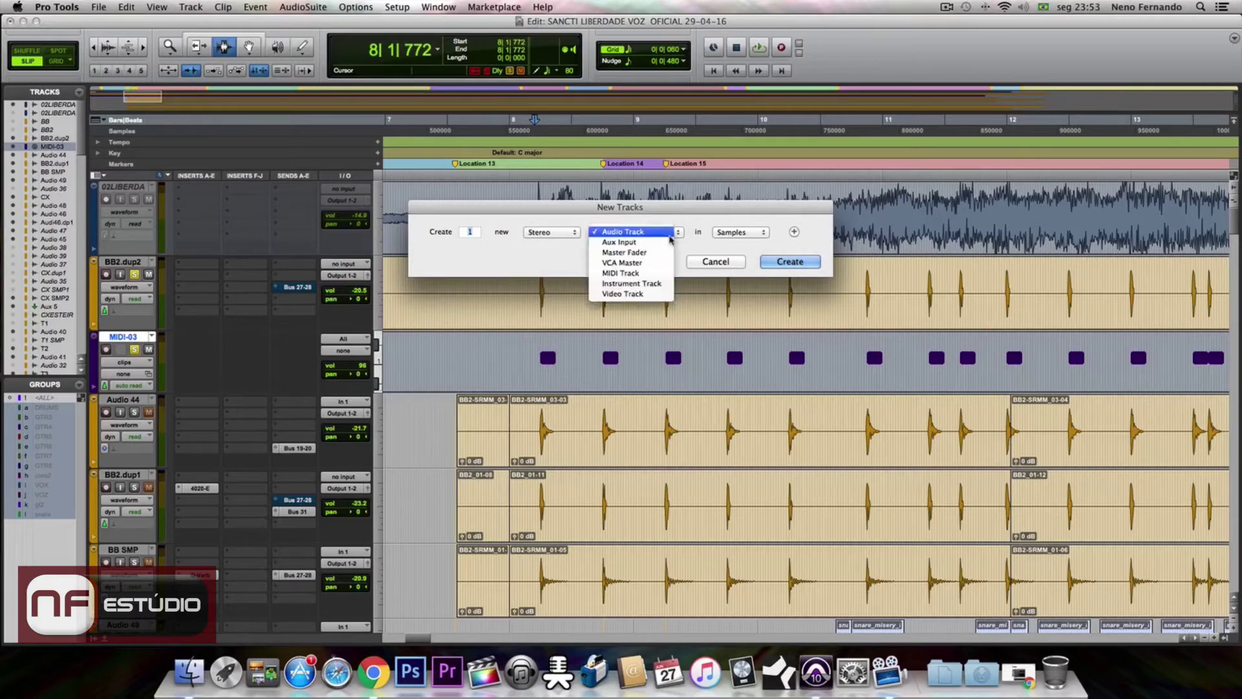
{"action": "left_click", "coordinate": [665, 244]}
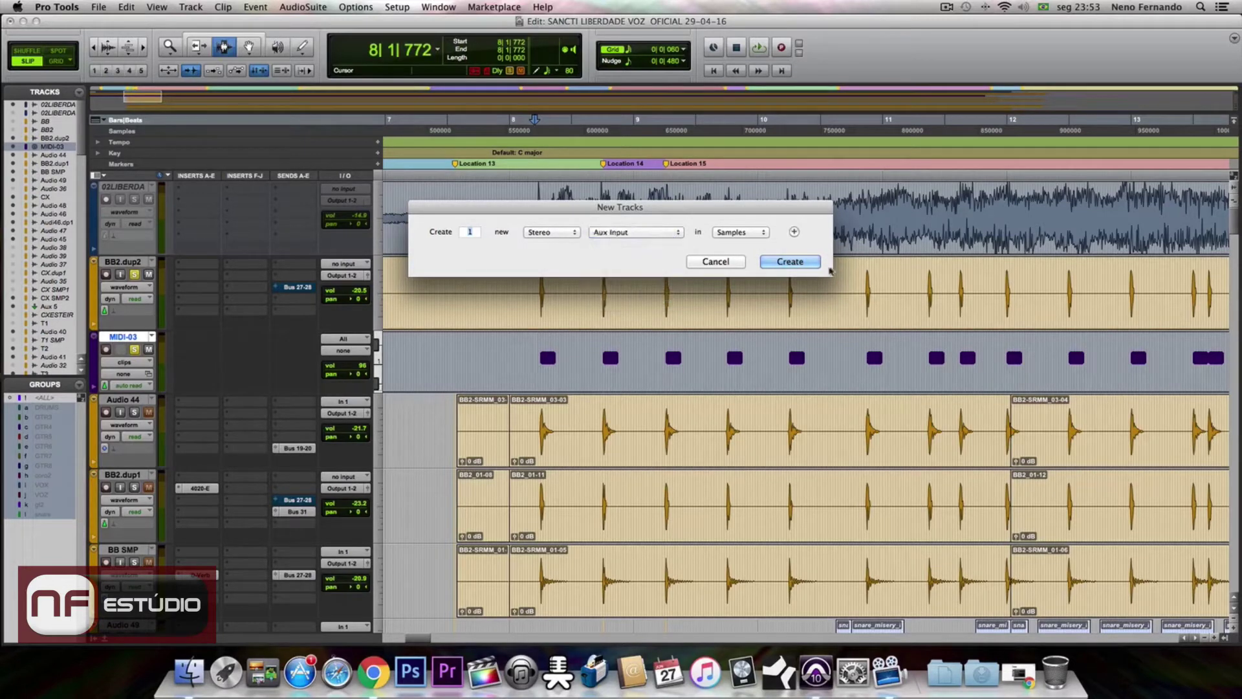
{"action": "left_click", "coordinate": [799, 262]}
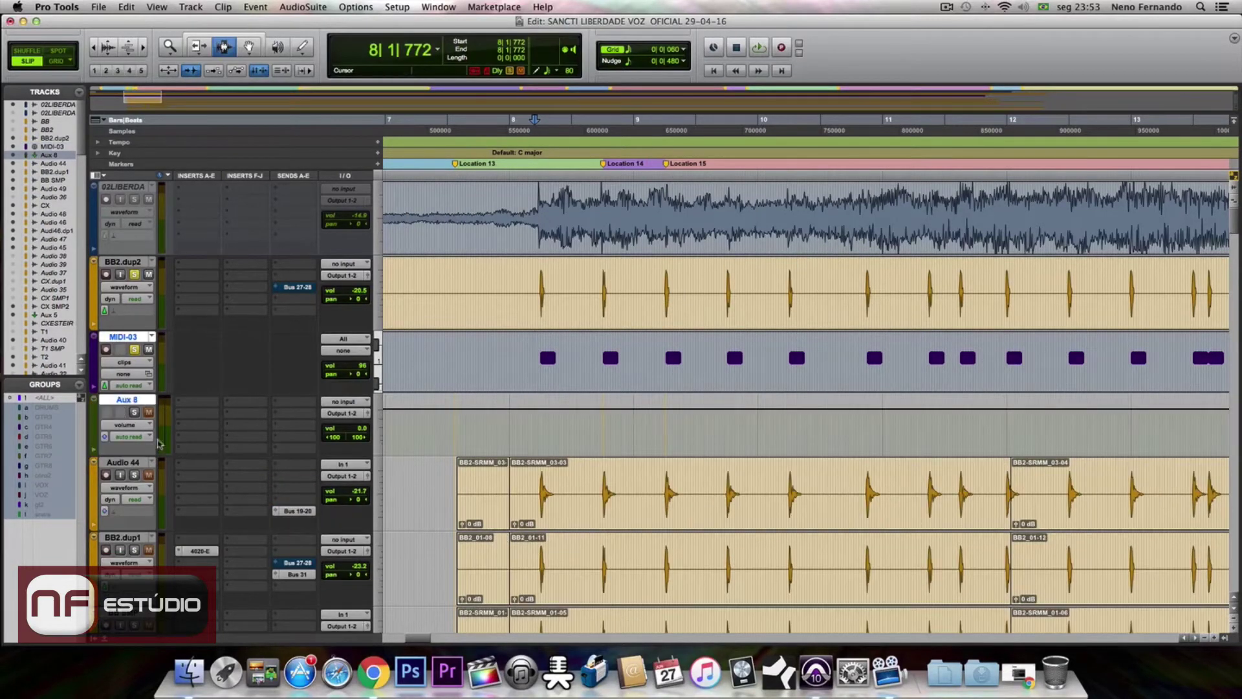
- Insert the Toontrack Superior Drummer MultiOut multichannel plug-in on the Aux 8 track and move its window off the track controls
{"action": "left_click", "coordinate": [193, 402]}
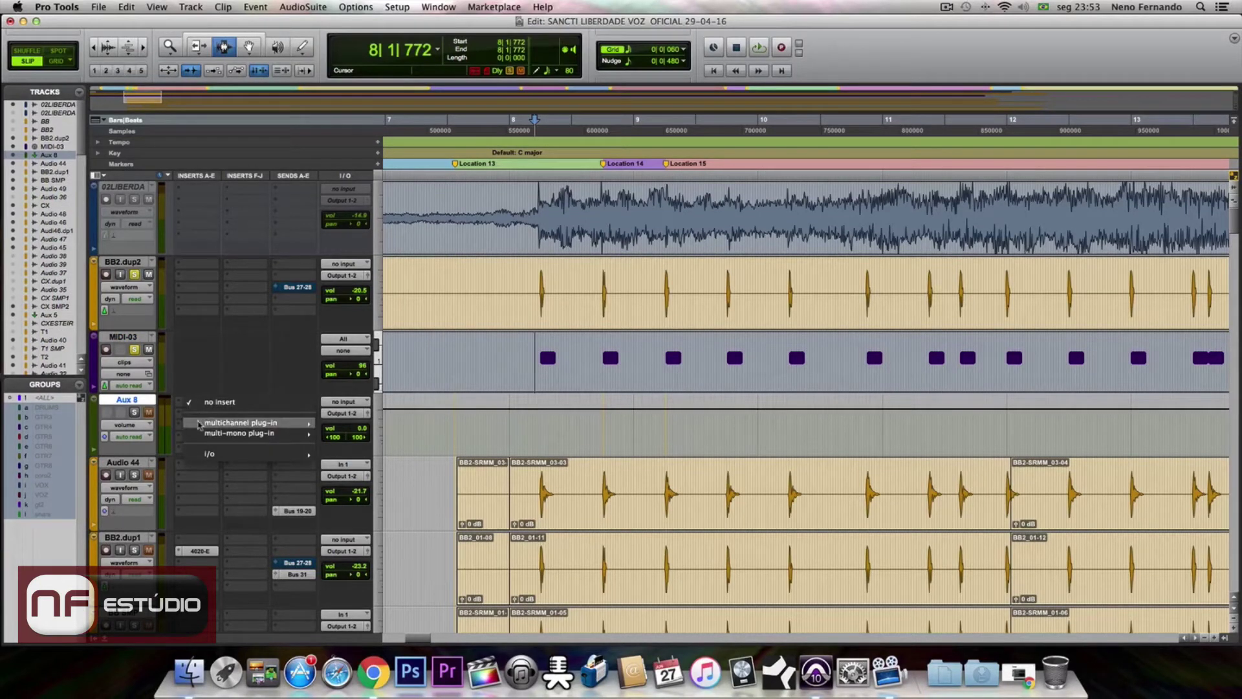
{"action": "mouse_move", "coordinate": [201, 424]}
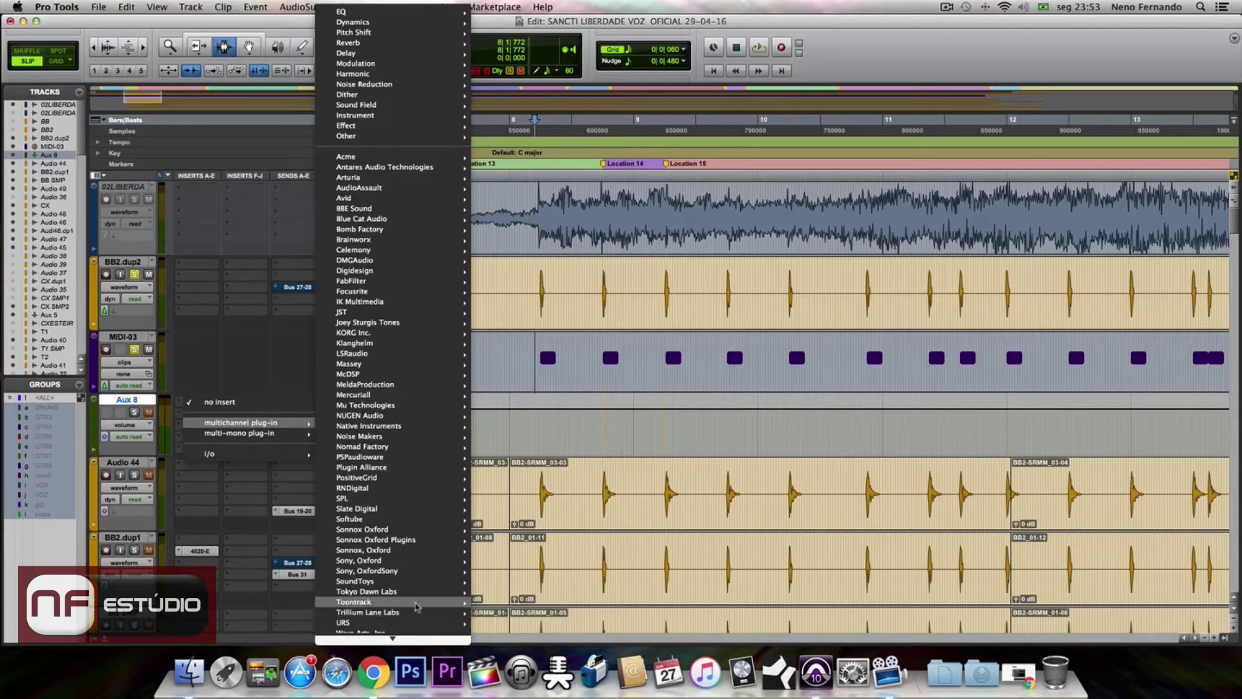
{"action": "mouse_move", "coordinate": [417, 606]}
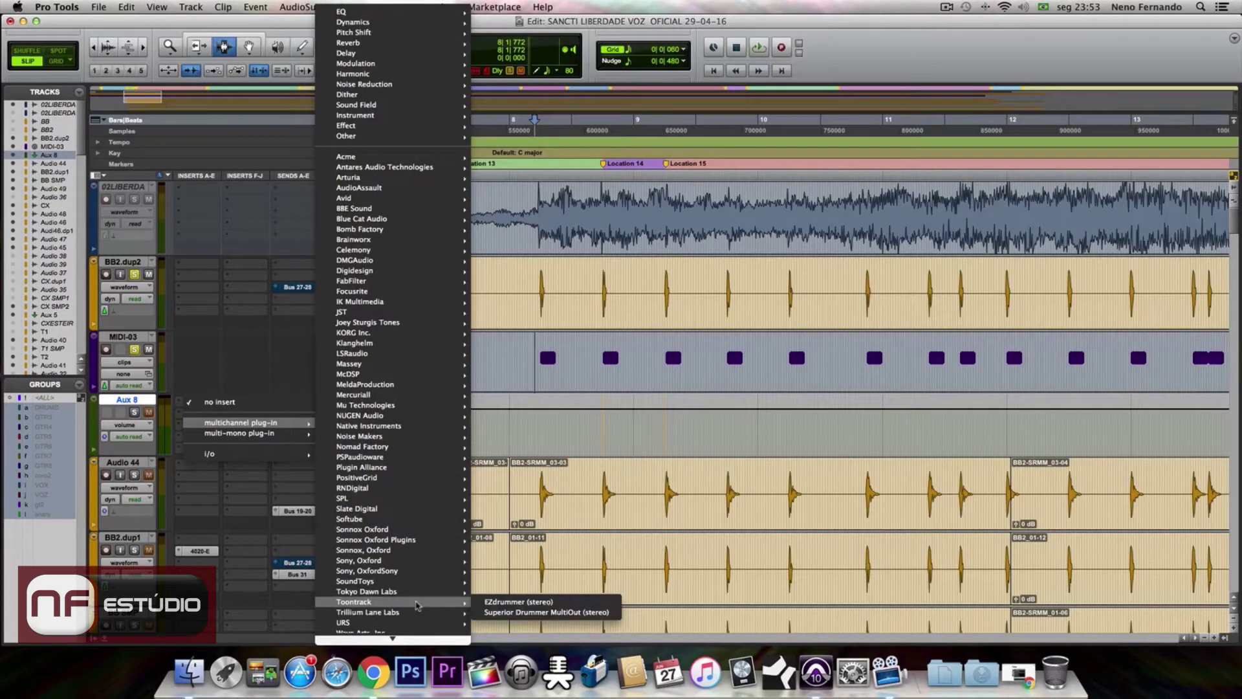
{"action": "left_click", "coordinate": [544, 613]}
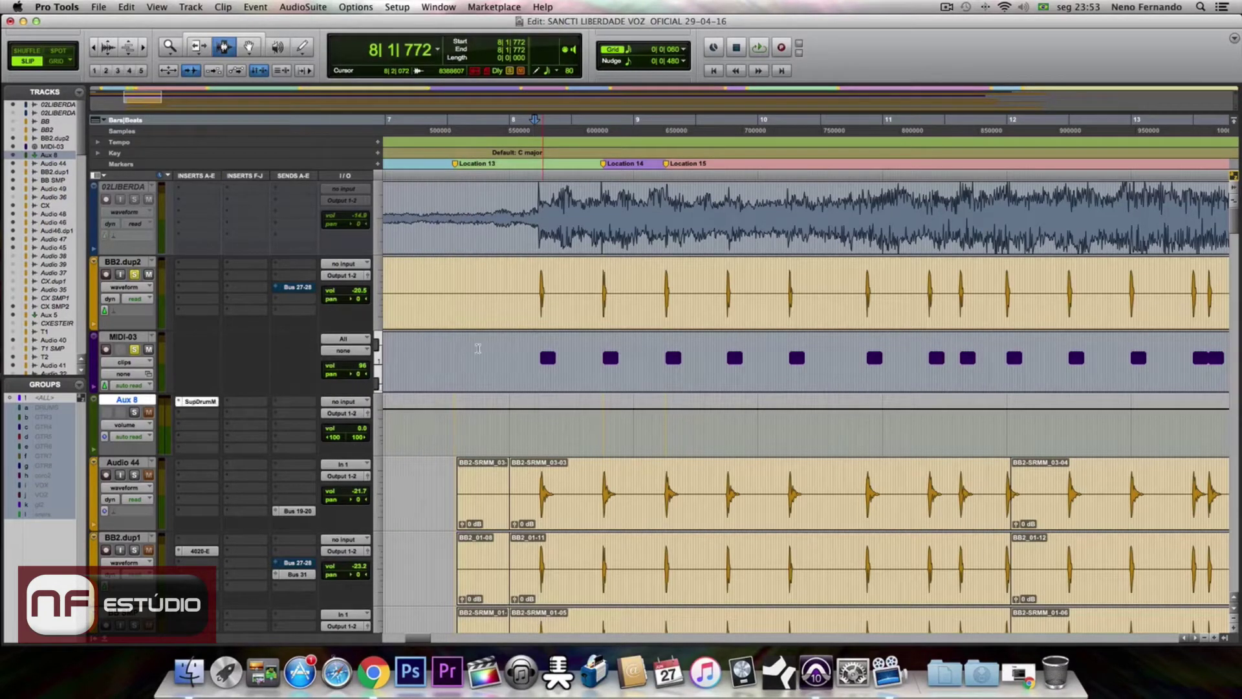
{"action": "left_click_drag", "start_coordinate": [666, 352], "coordinate": [873, 143]}
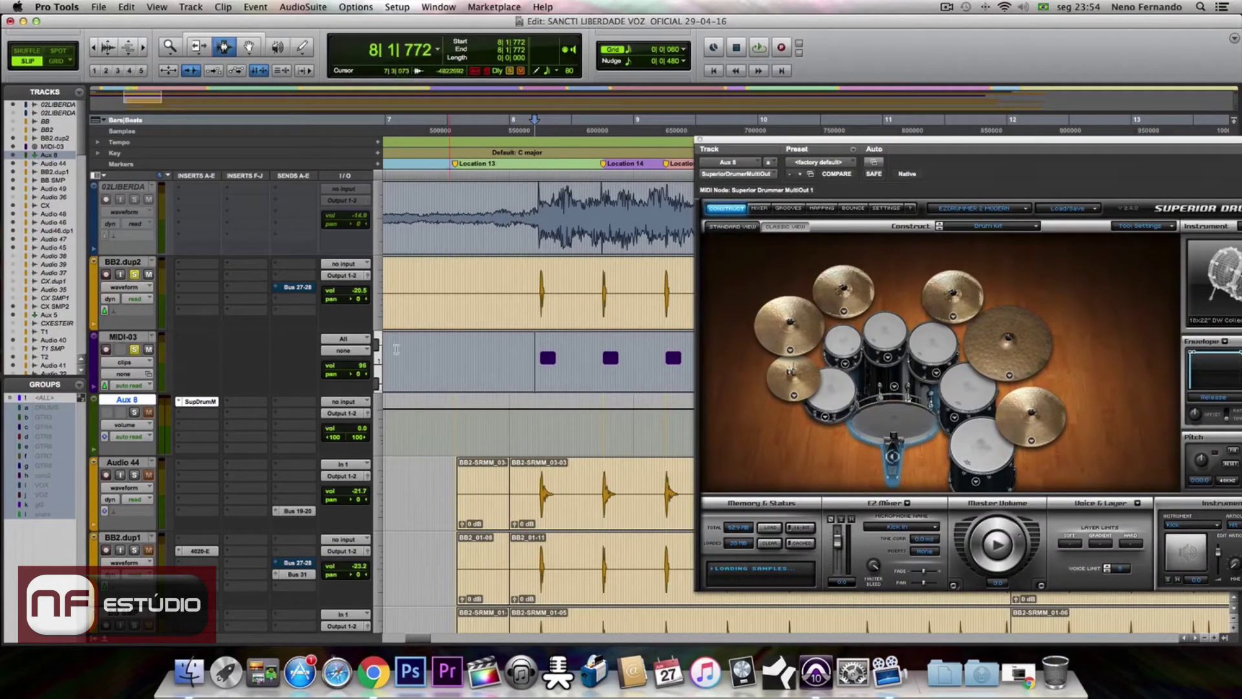
- Solo the Aux 8 track and test playback from just before the first MIDI note at bar 8
{"action": "left_click", "coordinate": [134, 413]}
{"action": "left_click", "coordinate": [529, 337]}
{"action": "key", "text": "space"}
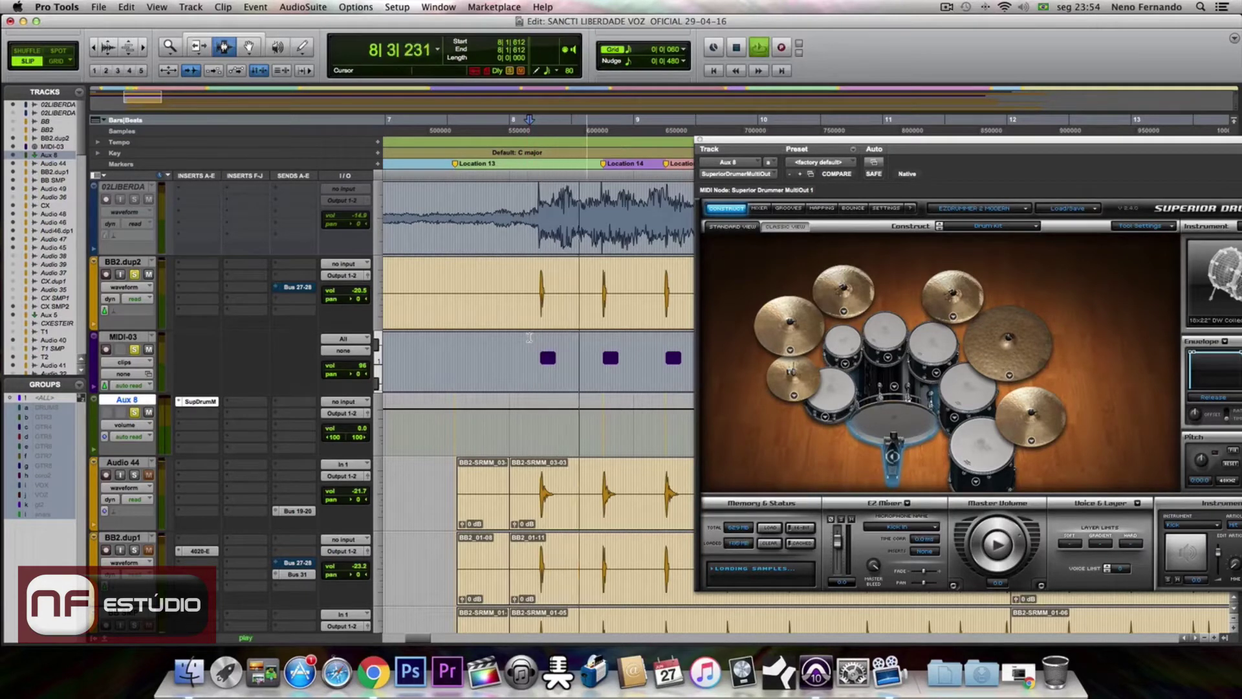
{"action": "key", "text": "space"}
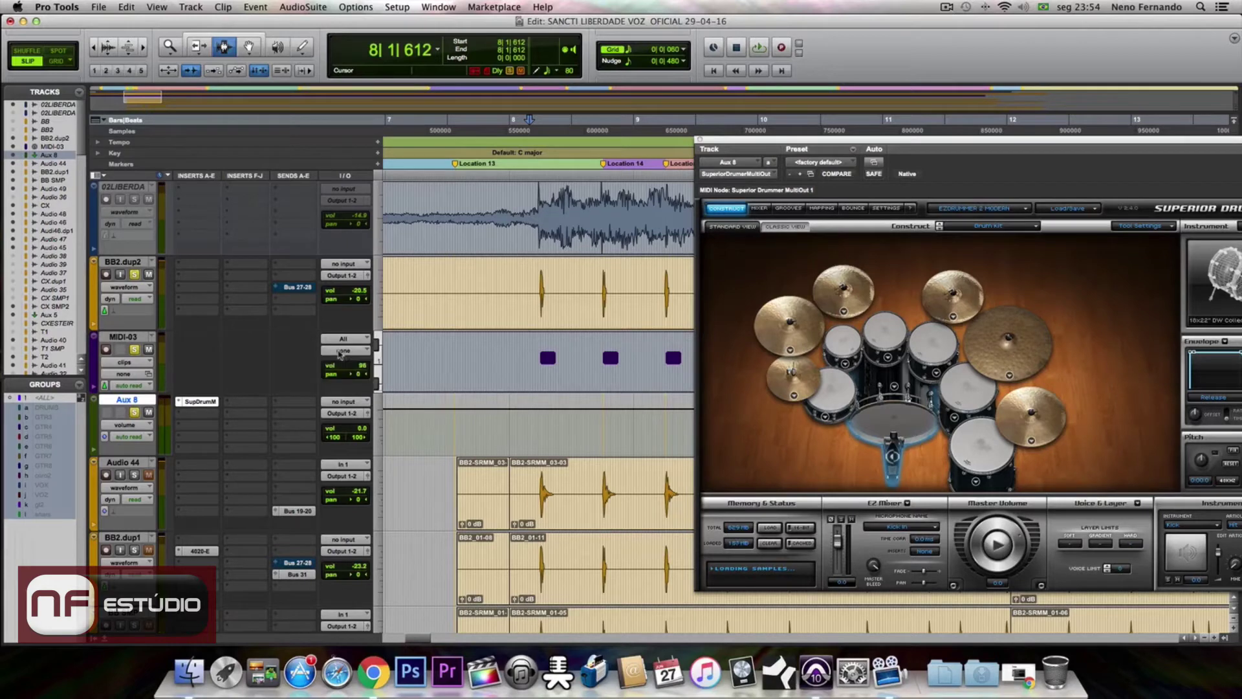
- Route the MIDI-03 track's output to Superior Drummer MultiOut 1
{"action": "left_click", "coordinate": [341, 351]}
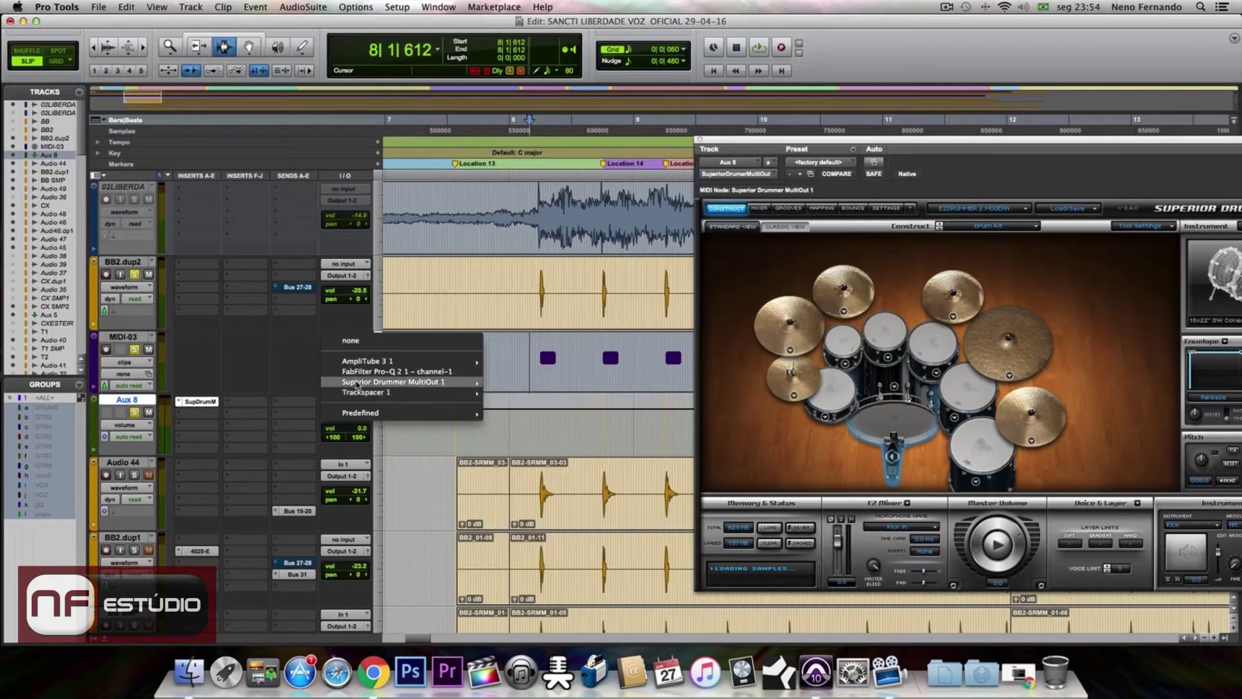
{"action": "mouse_move", "coordinate": [356, 384]}
{"action": "left_click", "coordinate": [517, 381]}
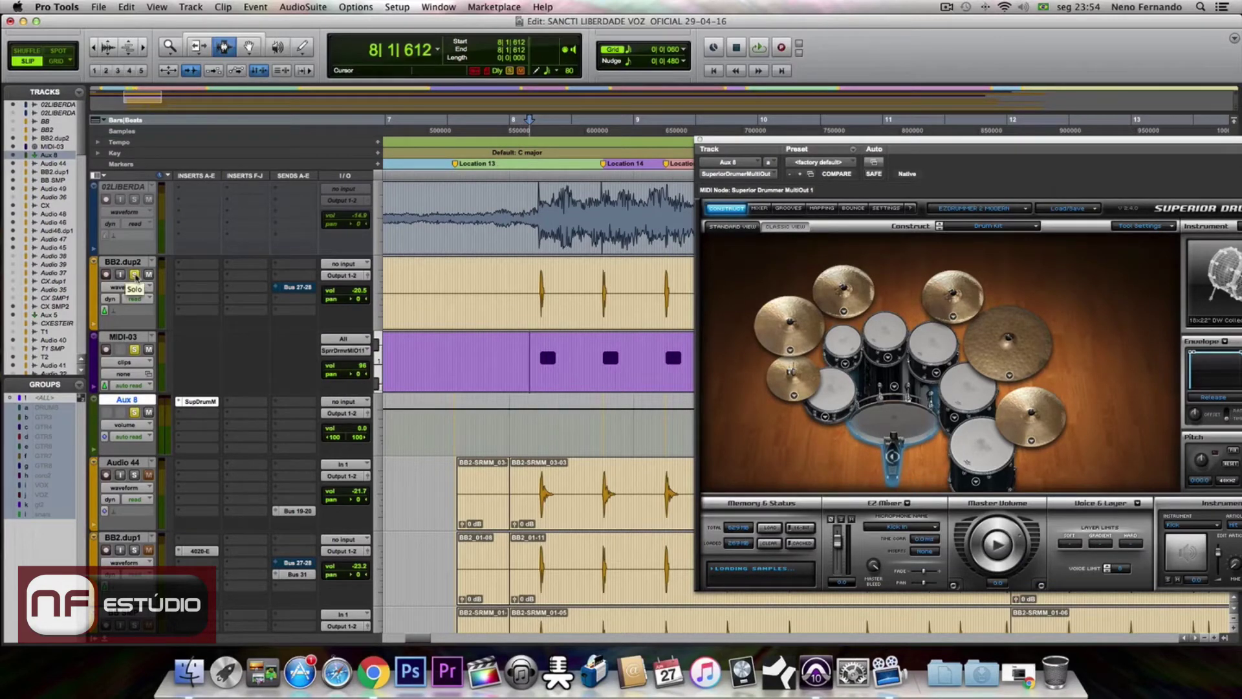
- Unsolo BB2.dup2 and audition the MIDI-triggered kick from bar 8, with the full Superior Drummer window in view
{"action": "left_click", "coordinate": [148, 274]}
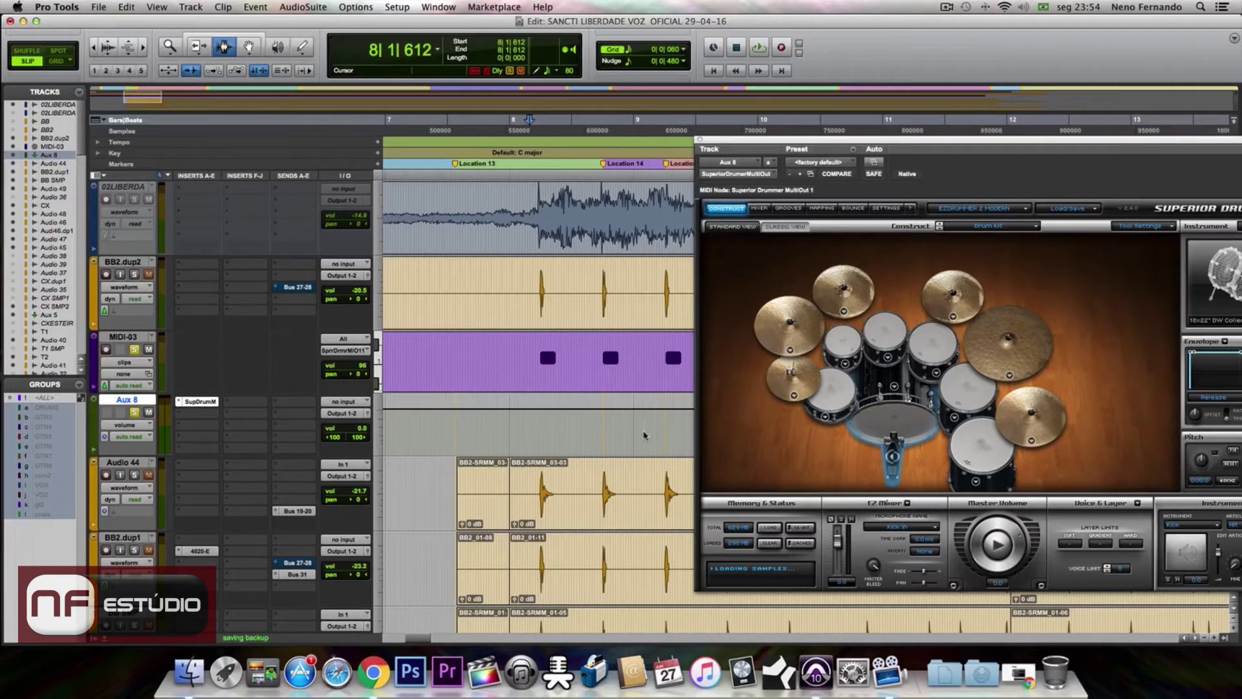
{"action": "left_click", "coordinate": [532, 350]}
{"action": "key", "text": "space"}
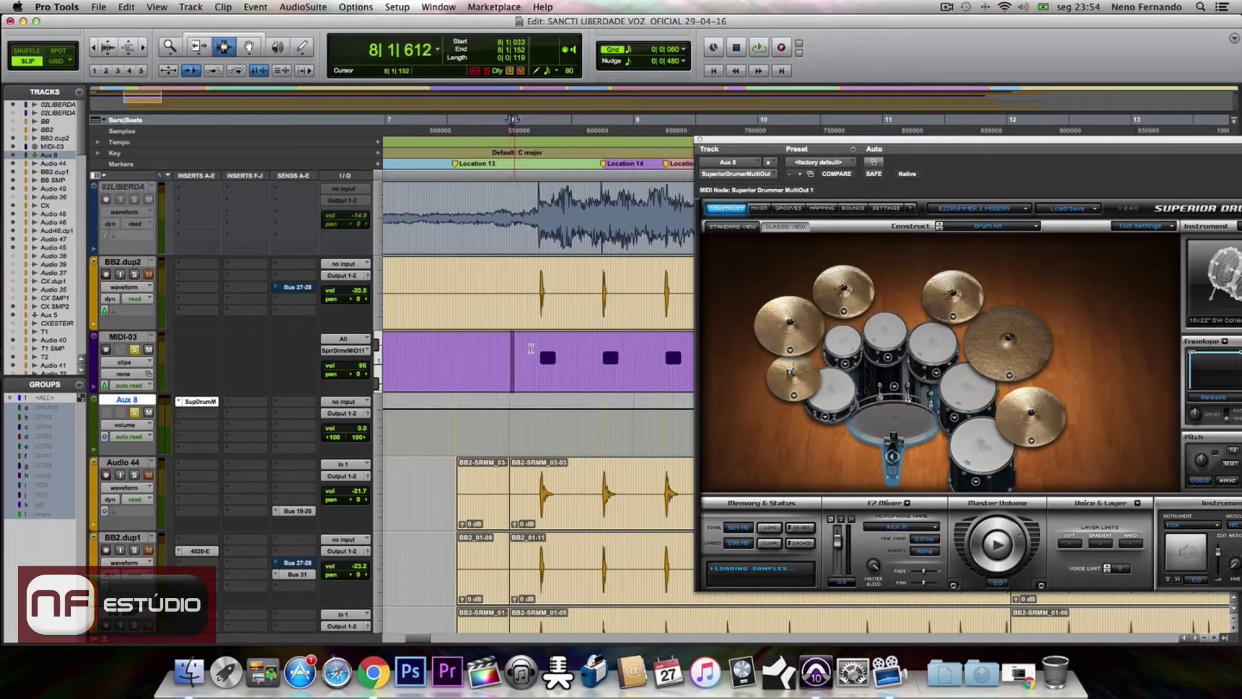
{"action": "left_click_drag", "start_coordinate": [757, 140], "coordinate": [678, 490]}
{"action": "left_click_drag", "start_coordinate": [614, 409], "coordinate": [218, 62]}
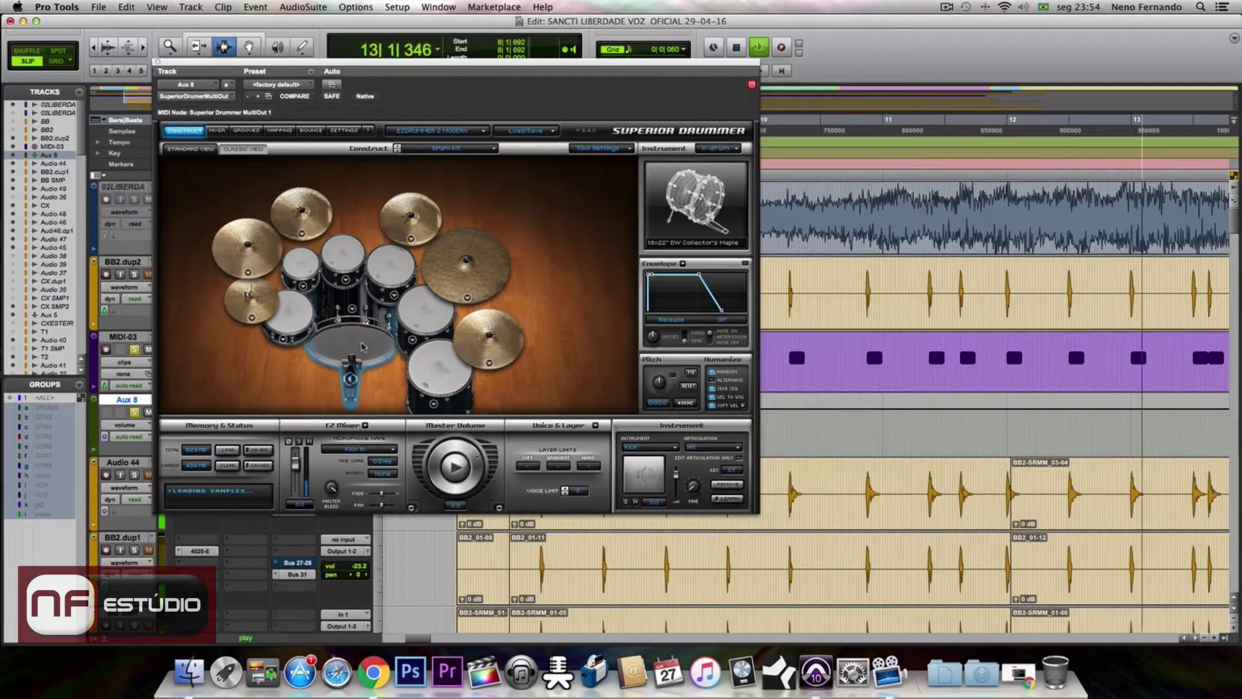
{"action": "key", "text": "space"}
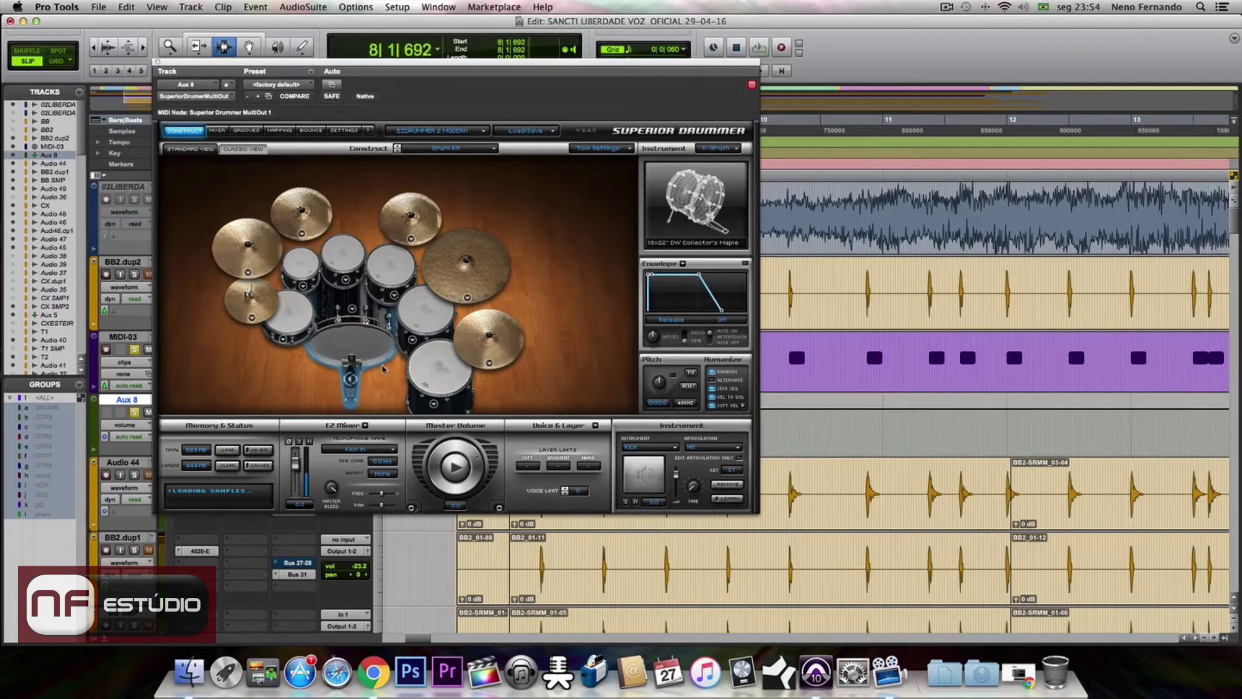
- Switch the Superior Drummer kick to 18x22" DW Collector's Maple Open and audition it from bar 8 together with the soloed BB2.dup2 track
{"action": "left_click", "coordinate": [352, 310]}
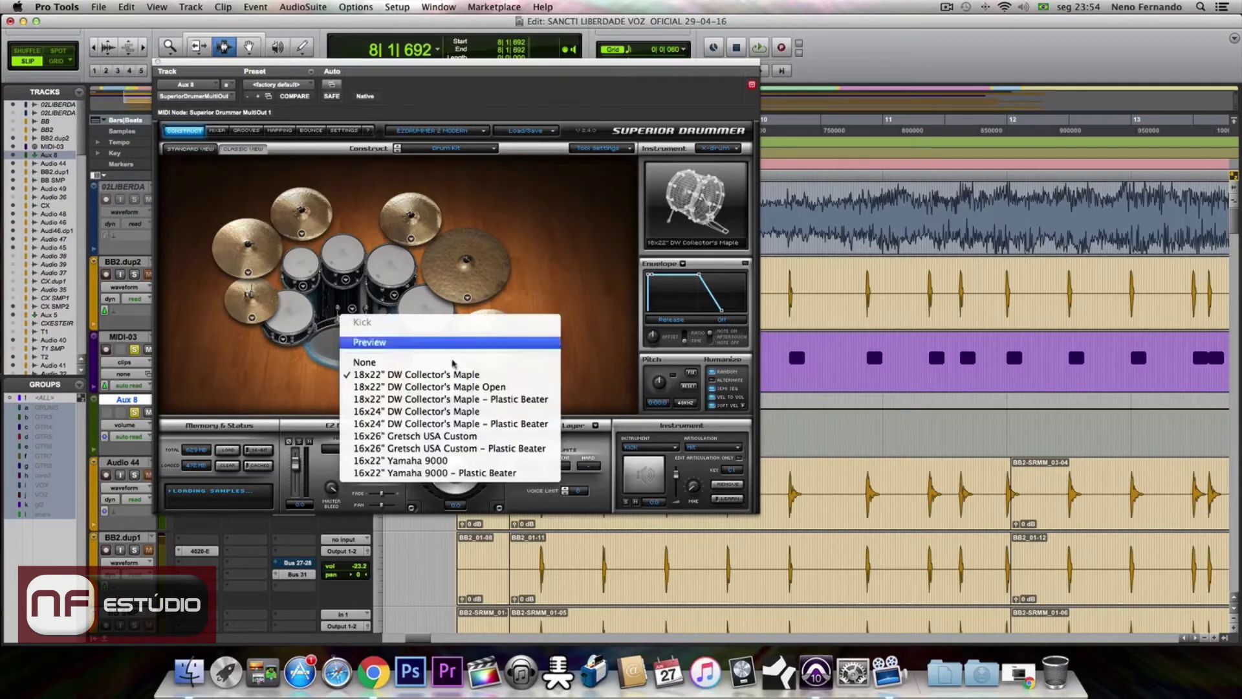
{"action": "left_click", "coordinate": [489, 390]}
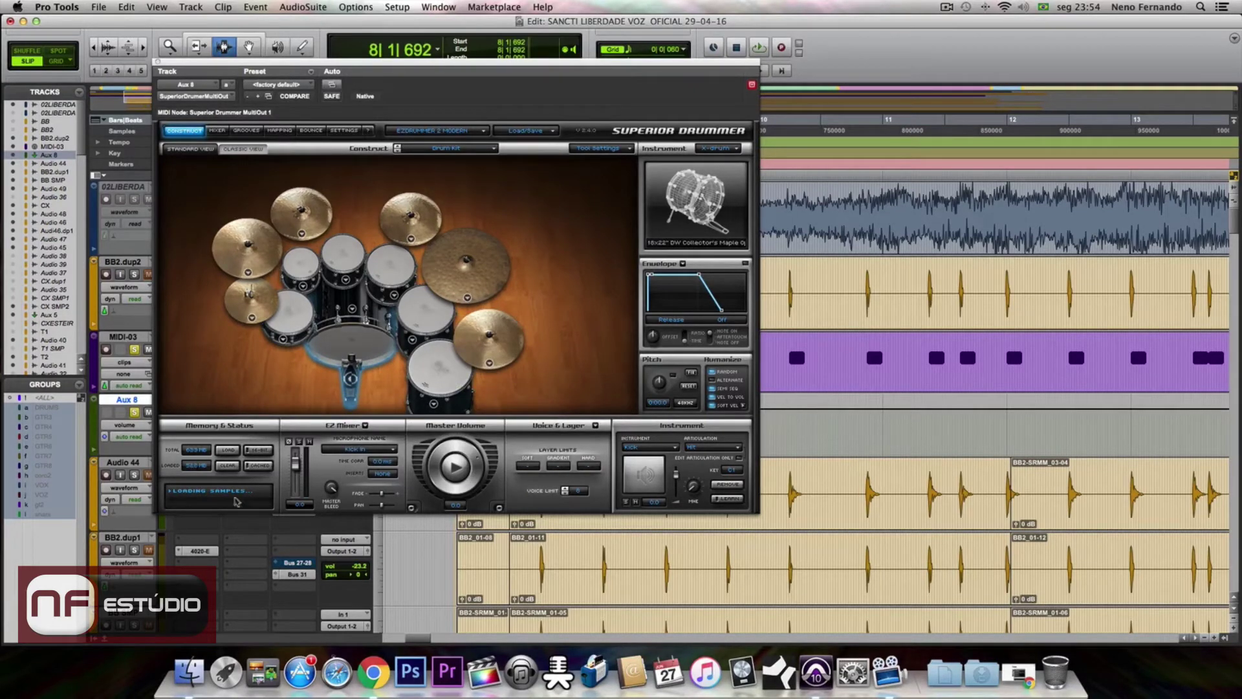
{"action": "left_click_drag", "start_coordinate": [206, 65], "coordinate": [768, 465]}
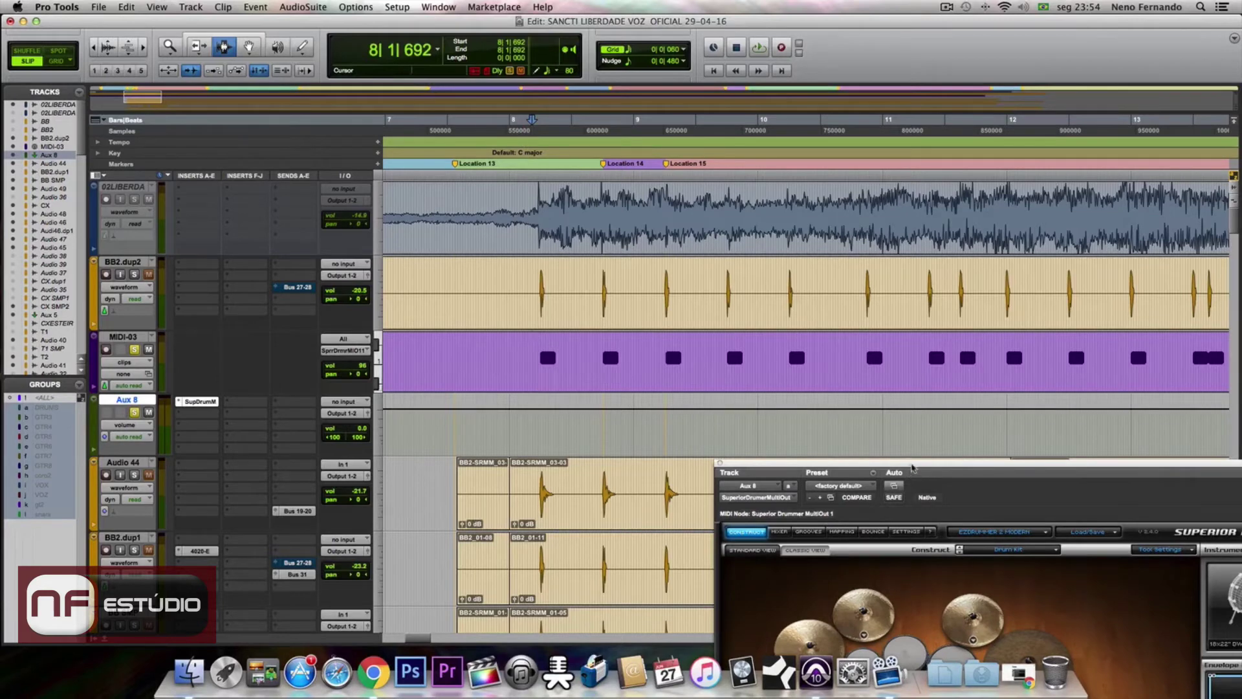
{"action": "left_click_drag", "start_coordinate": [909, 474], "coordinate": [755, 466]}
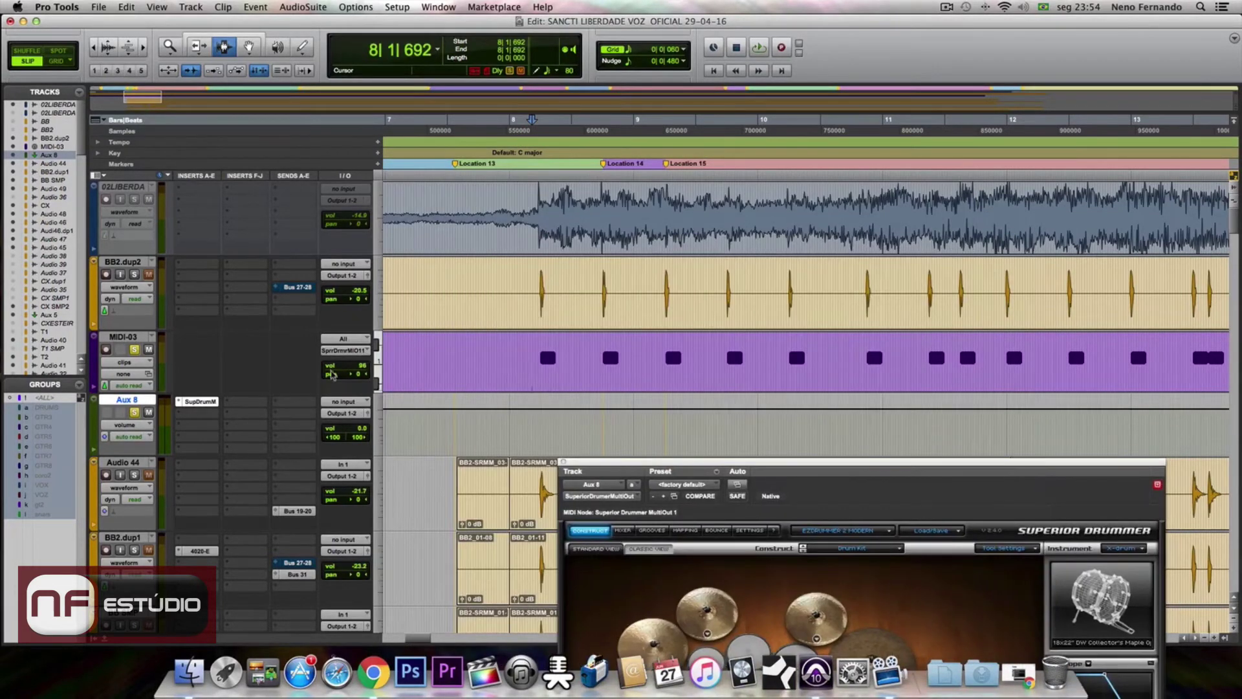
{"action": "key", "text": "space"}
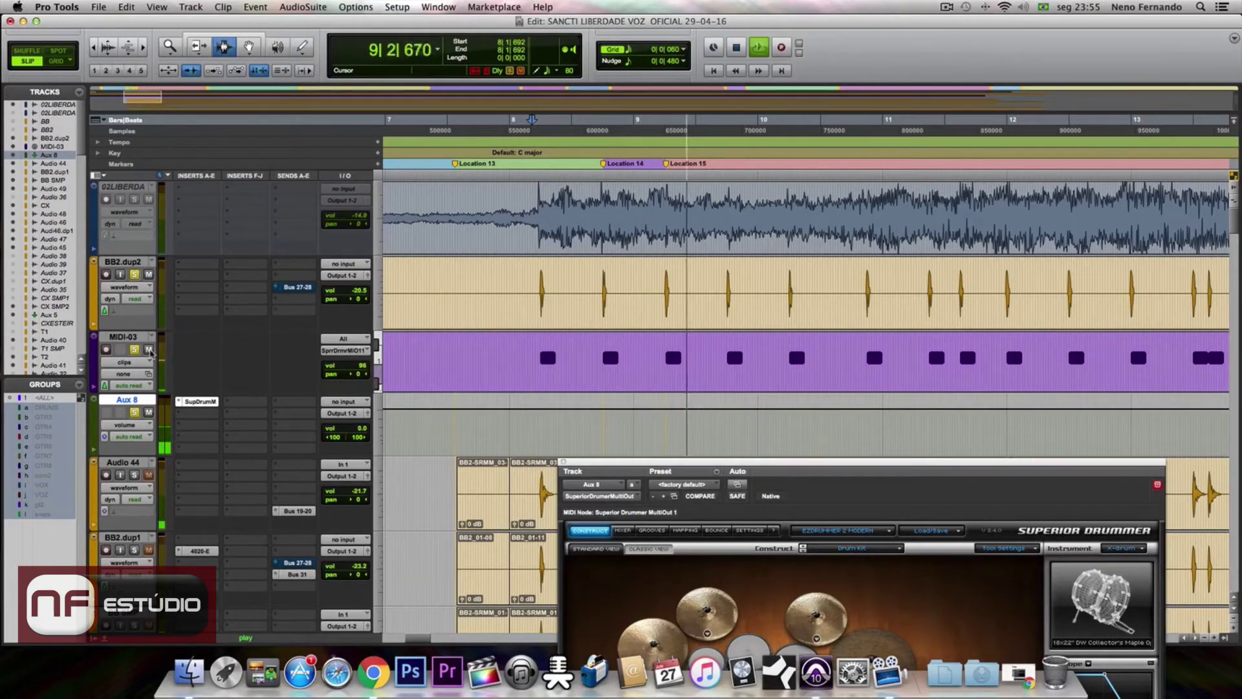
{"action": "key", "text": "space"}
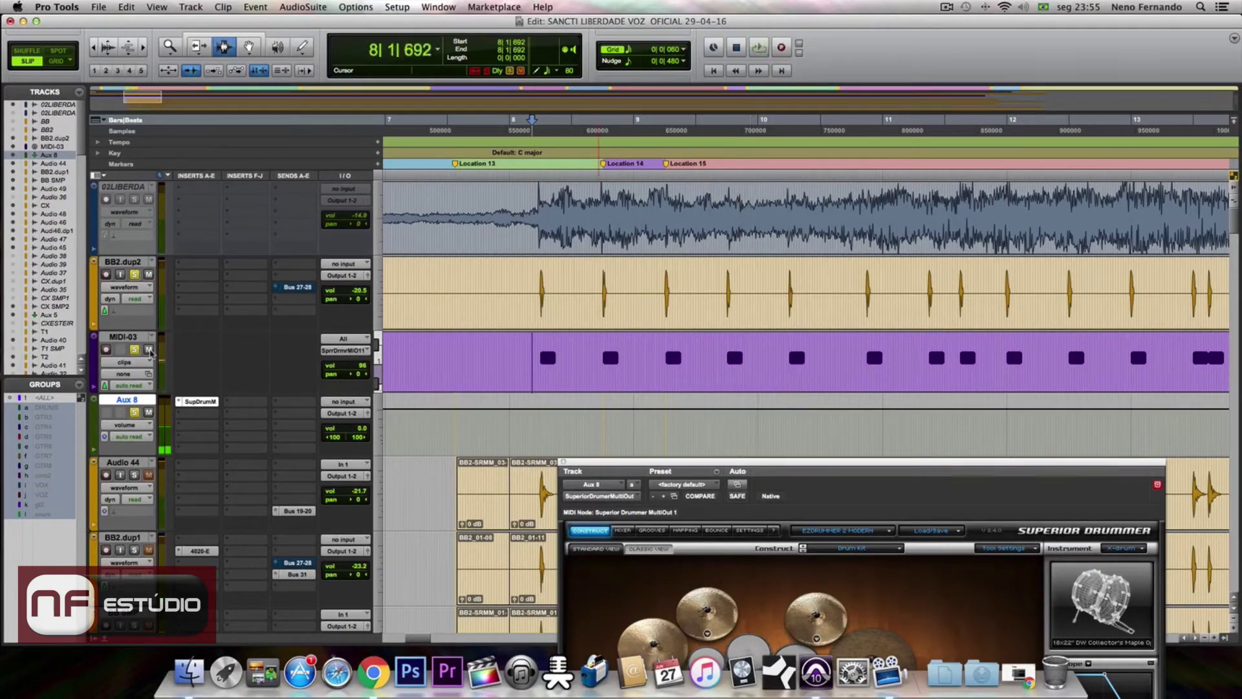
- Mute MIDI-03 to audition BB2.dup2 without the triggered kick from bar 8, and unmute it again
{"action": "left_click", "coordinate": [148, 350]}
{"action": "key", "text": "space"}
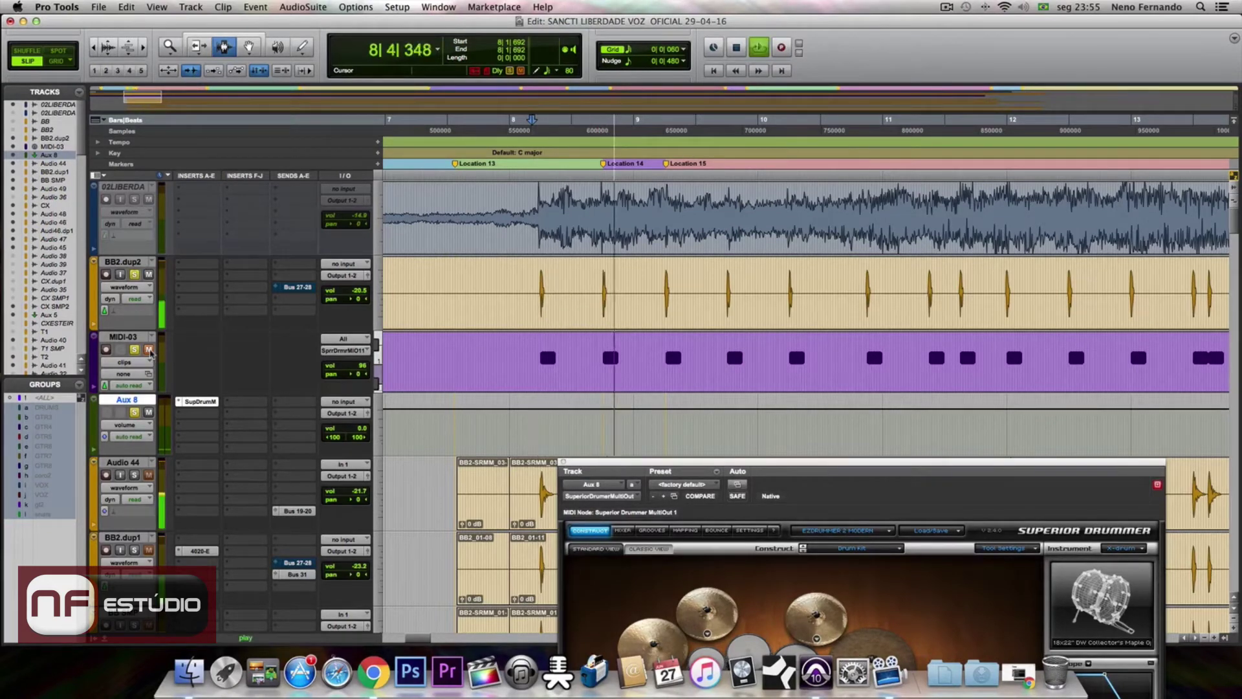
{"action": "left_click", "coordinate": [149, 350]}
{"action": "key", "text": "space"}
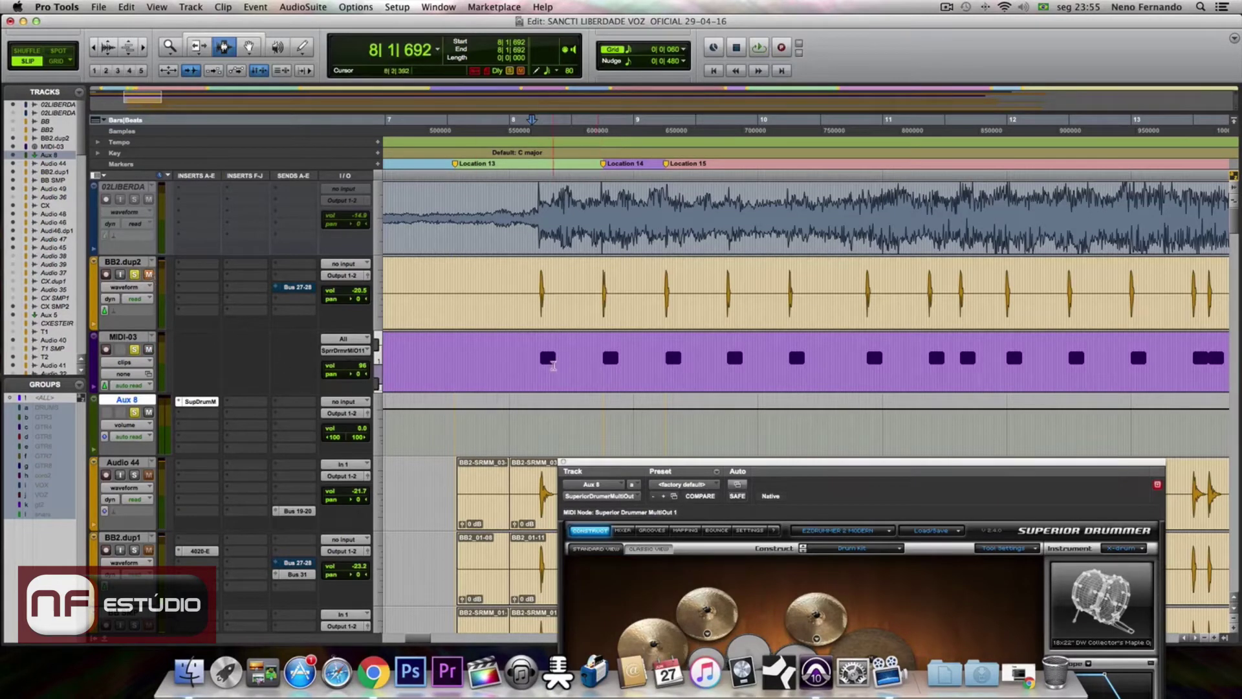
- Audition the triggered kick from bar 8 with BB2.dup2 muted, and unmute BB2.dup2 to hear both together
{"action": "key", "text": "space"}
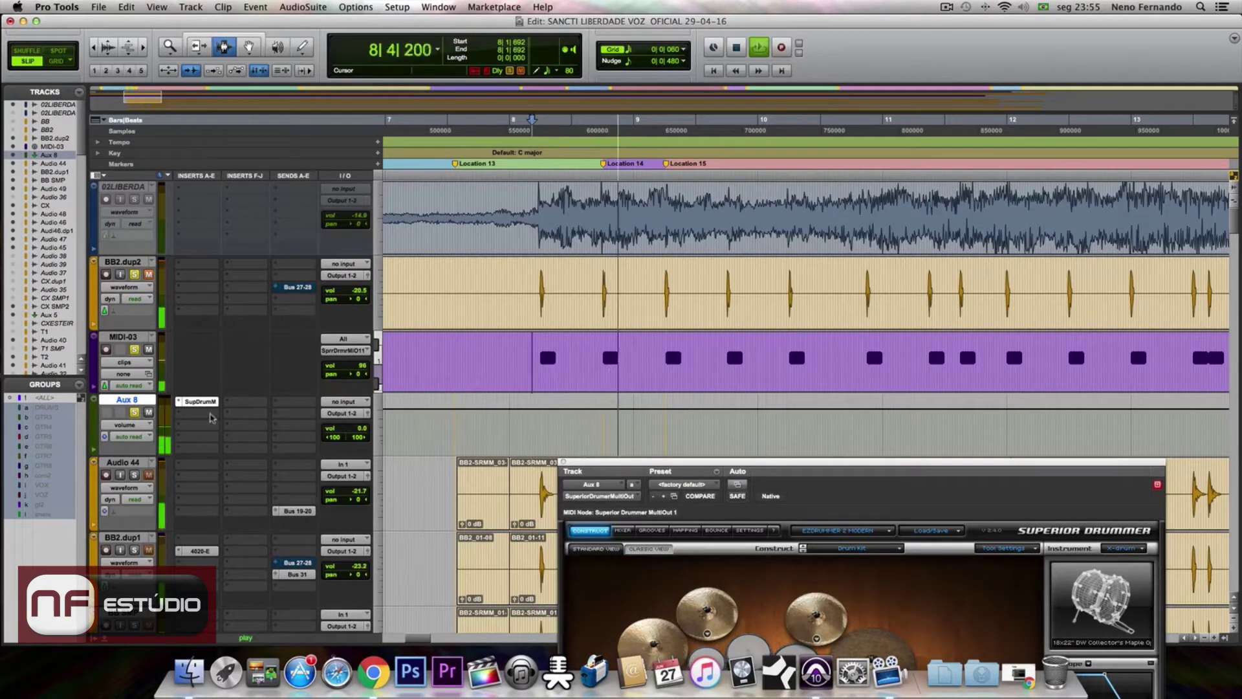
{"action": "left_click", "coordinate": [149, 274]}
{"action": "key", "text": "space"}
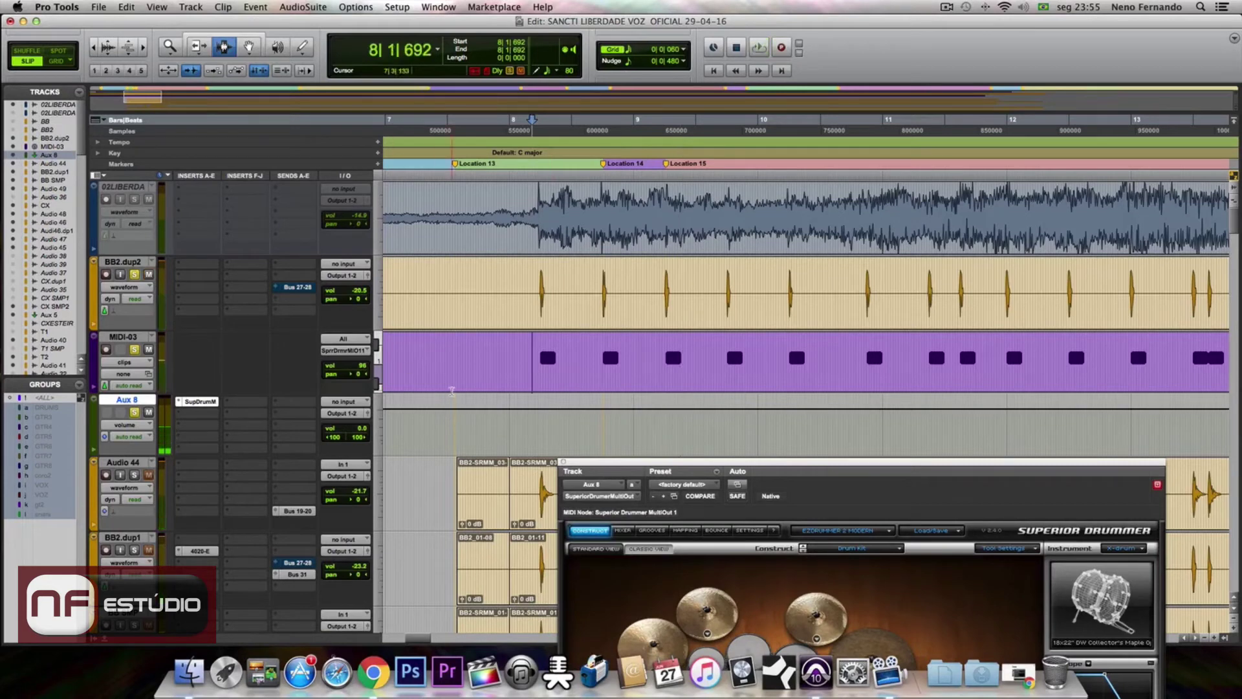
{"action": "key", "text": "space"}
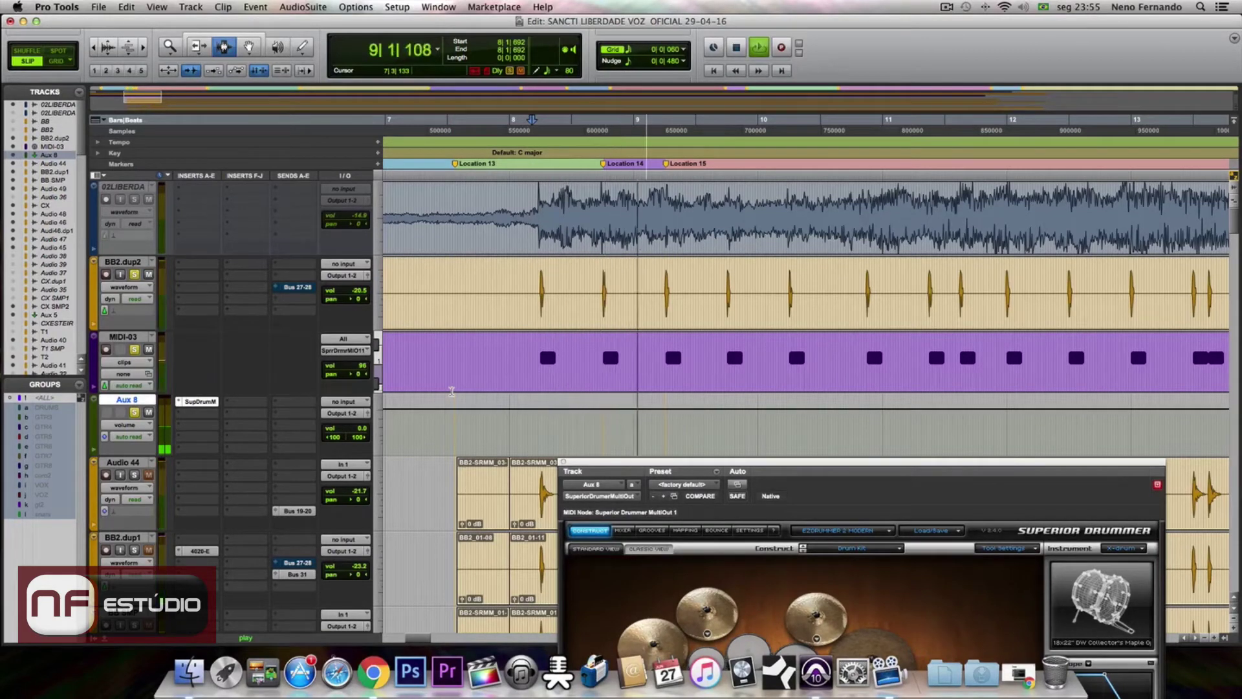
{"action": "key", "text": "space"}
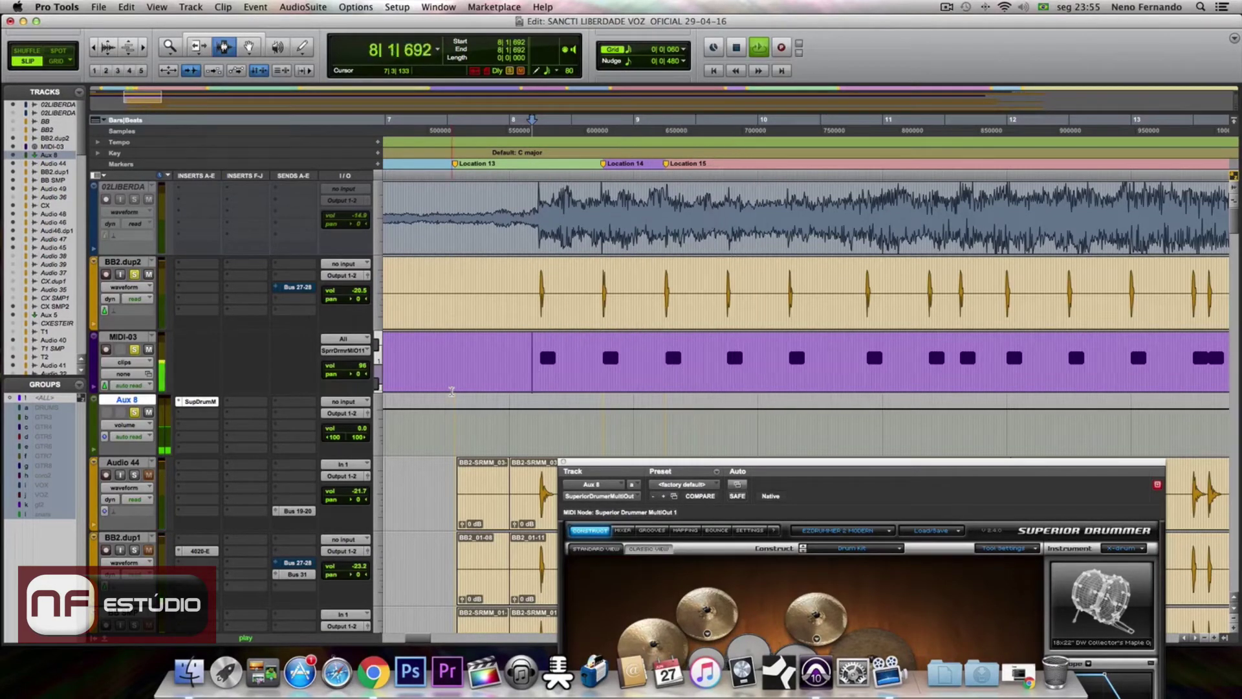
- Save the session
{"action": "key", "text": "r"}
{"action": "key", "text": "r"}
{"action": "key", "text": "r"}
{"action": "key", "text": "r"}
{"action": "key", "text": "r"}
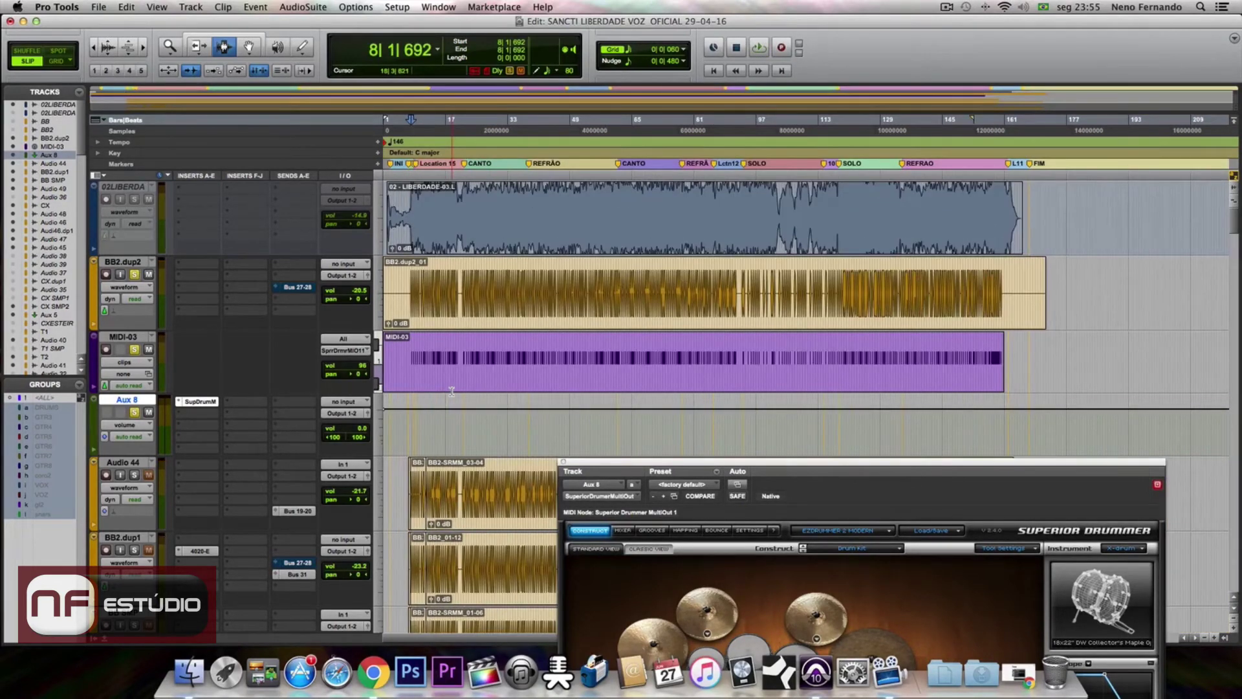
{"action": "key", "text": "super+s"}
- Create one new mono audio track below Aux 8 and close the Superior Drummer window
{"action": "key", "text": "t"}
{"action": "key", "text": "t"}
{"action": "key", "text": "t"}
{"action": "key", "text": "r"}
{"action": "key", "text": "r"}
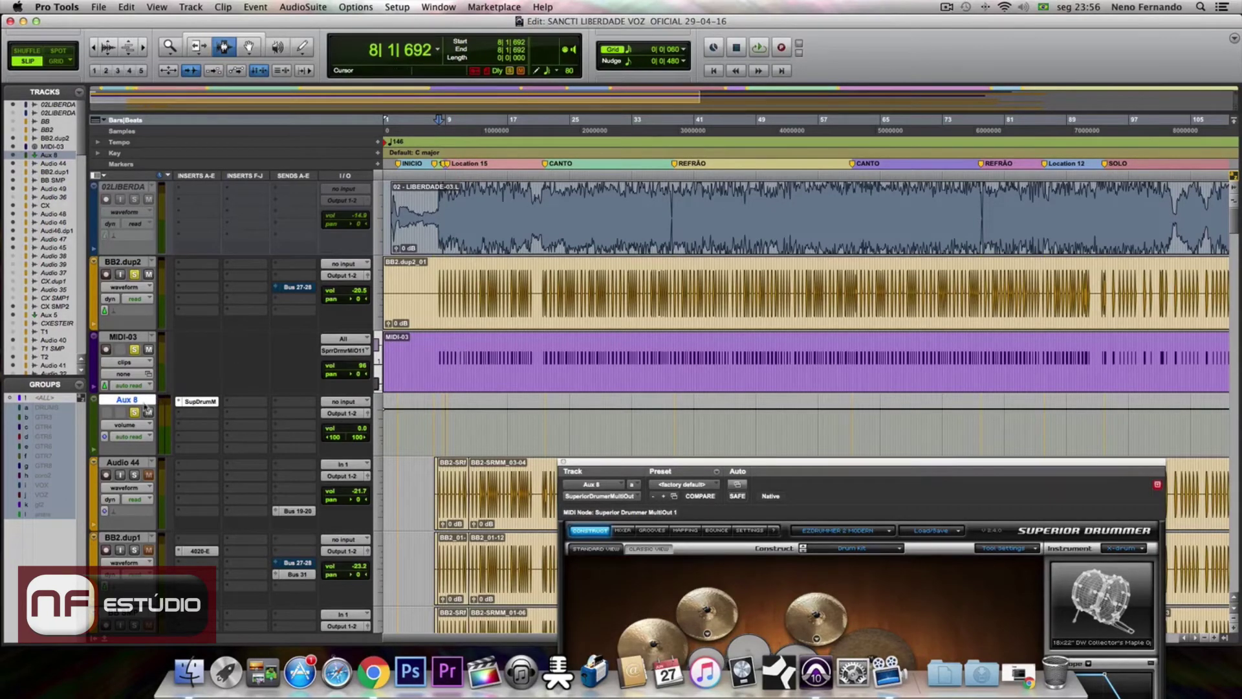
{"action": "key", "text": "super+shift+n"}
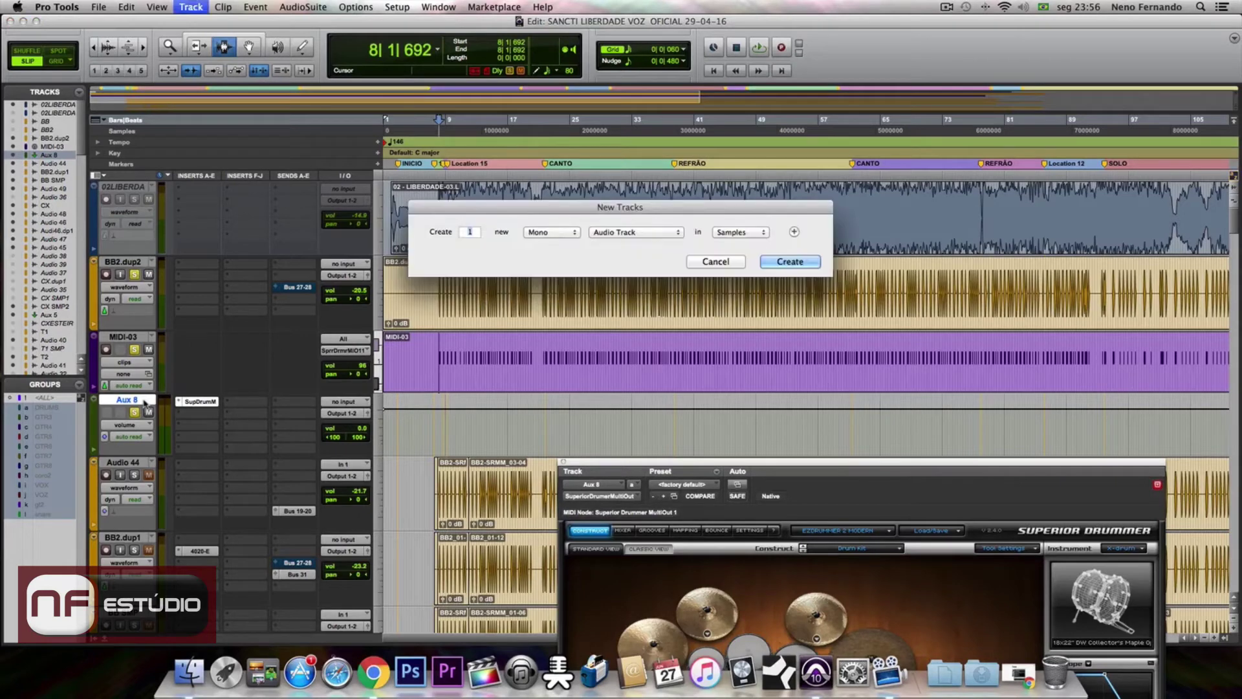
{"action": "left_click", "coordinate": [790, 262]}
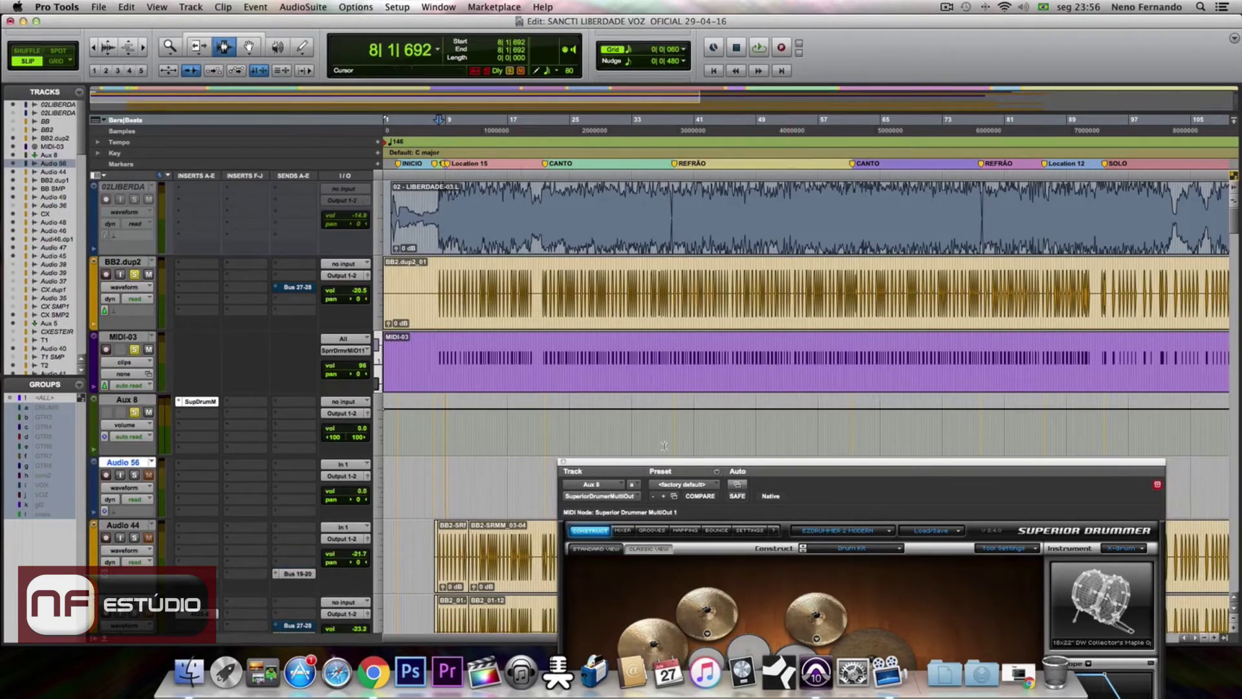
{"action": "left_click", "coordinate": [563, 462]}
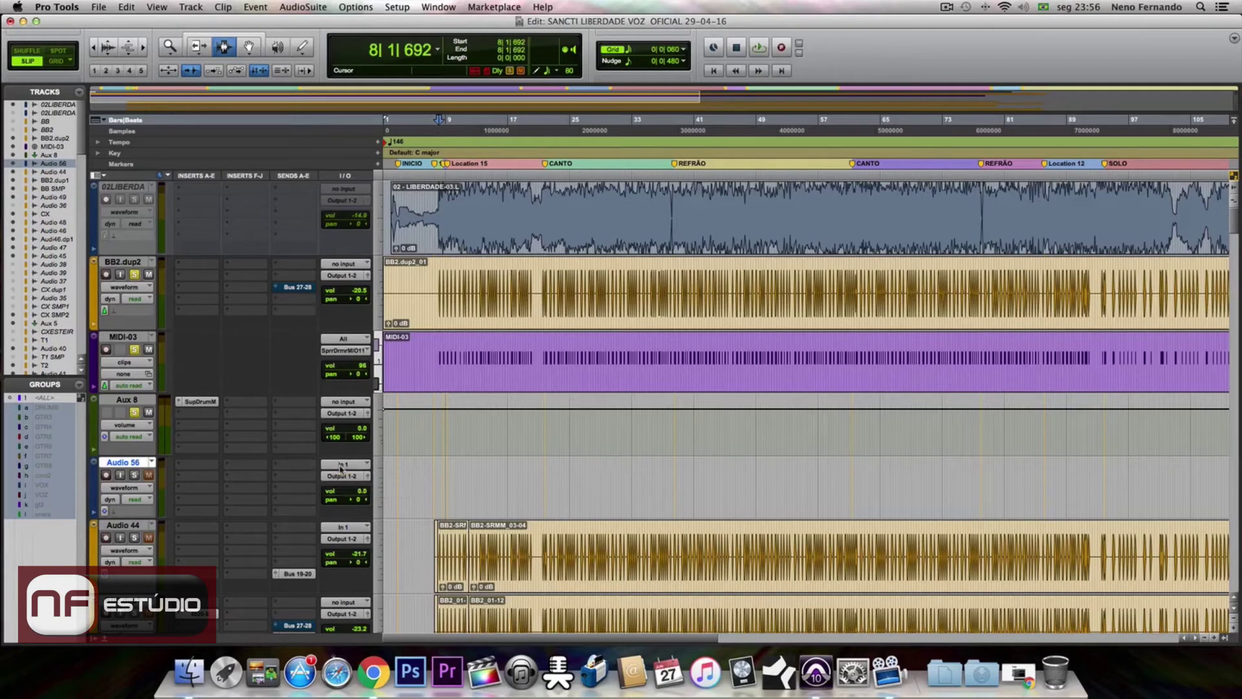
- Set the new audio track's input to Bus 37 (Mono) and route Aux 8's output to the same bus
{"action": "left_click", "coordinate": [341, 466]}
{"action": "mouse_move", "coordinate": [343, 475]}
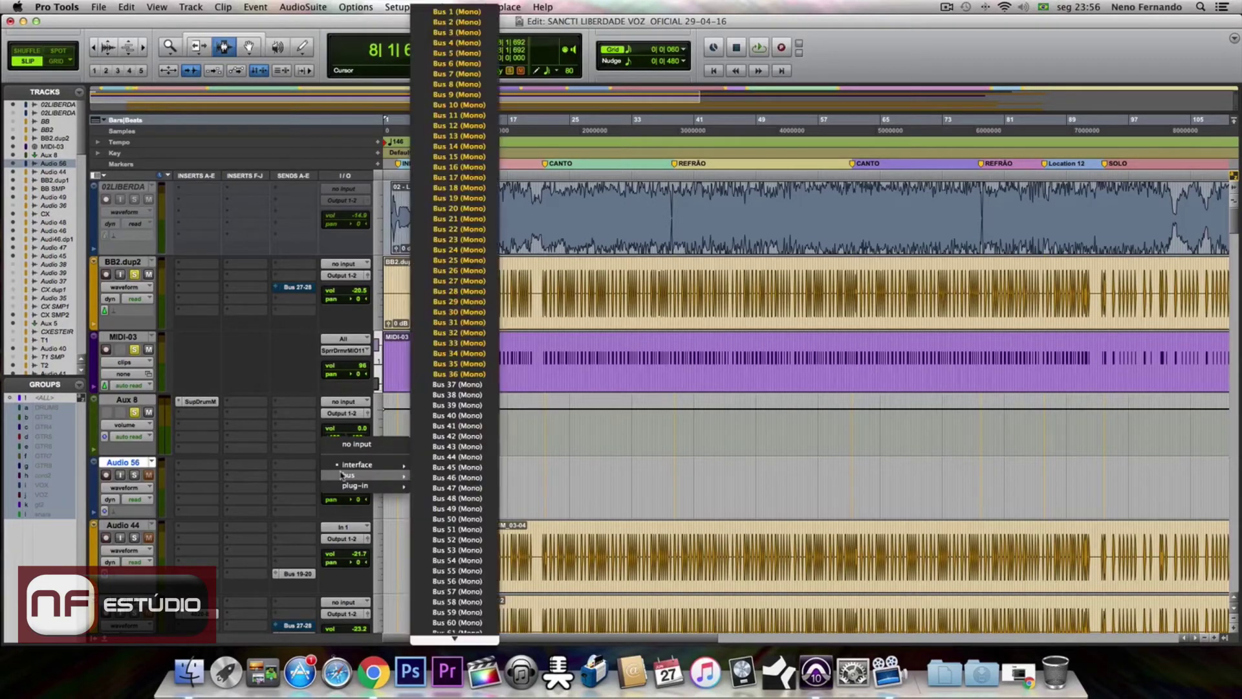
{"action": "left_click", "coordinate": [449, 389]}
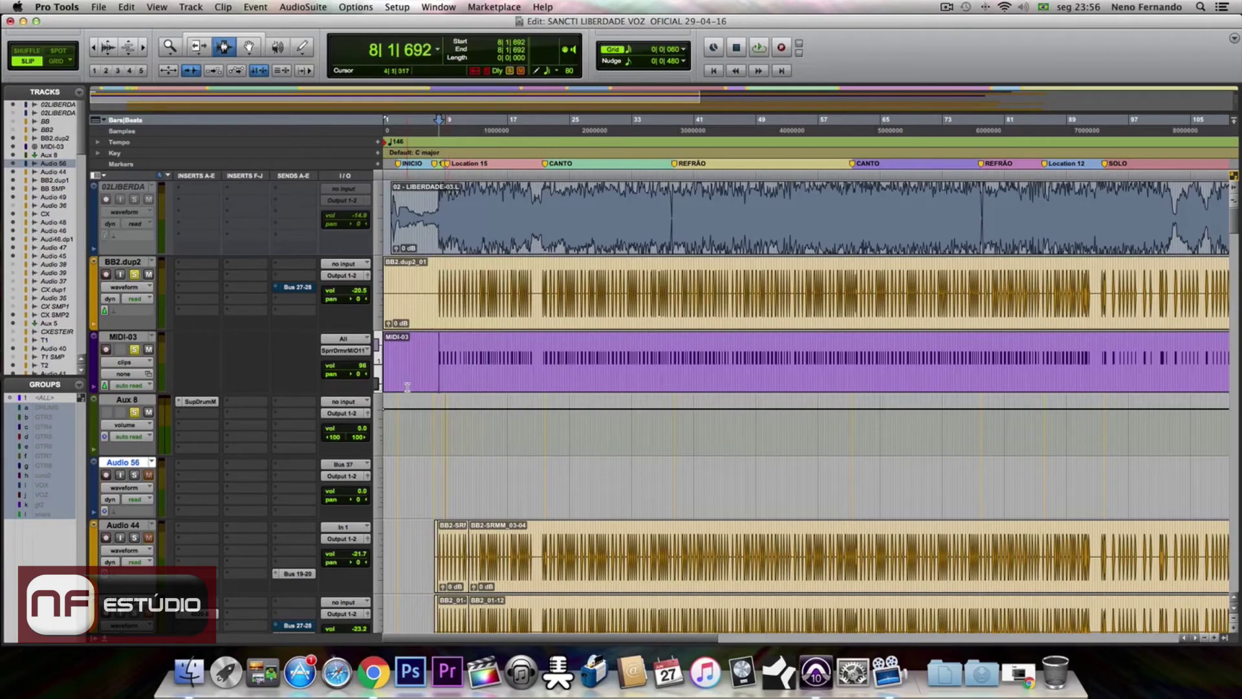
{"action": "left_click", "coordinate": [343, 416]}
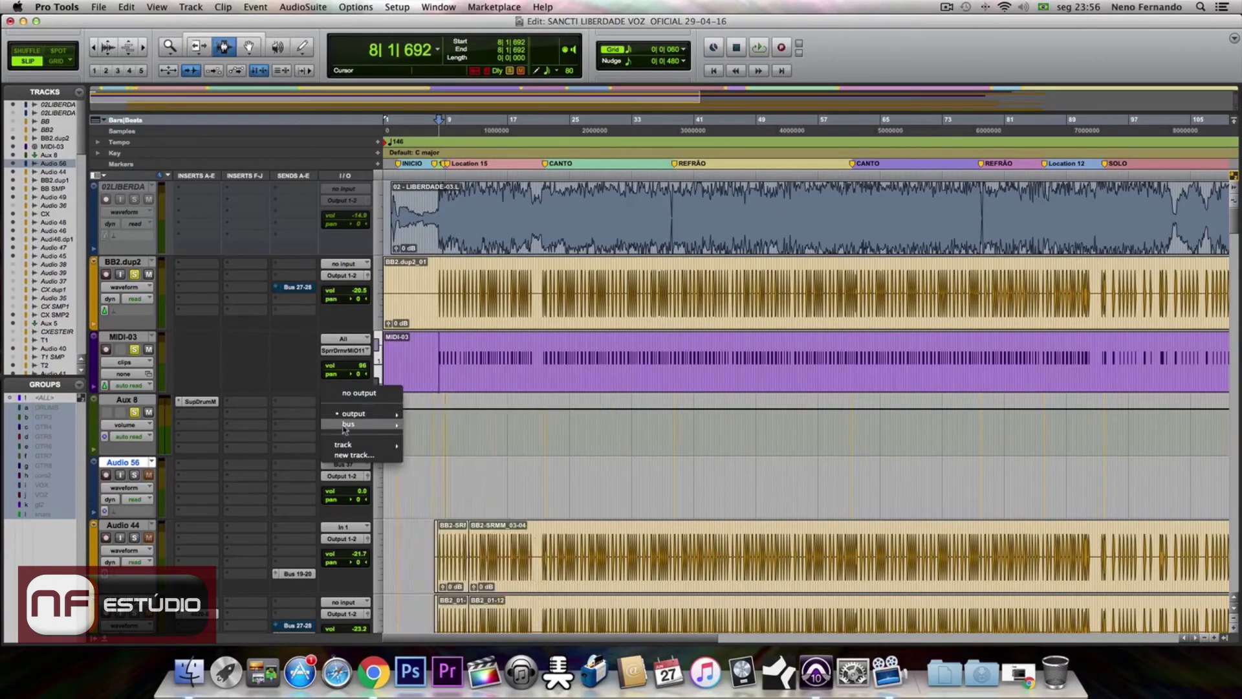
{"action": "mouse_move", "coordinate": [346, 426]}
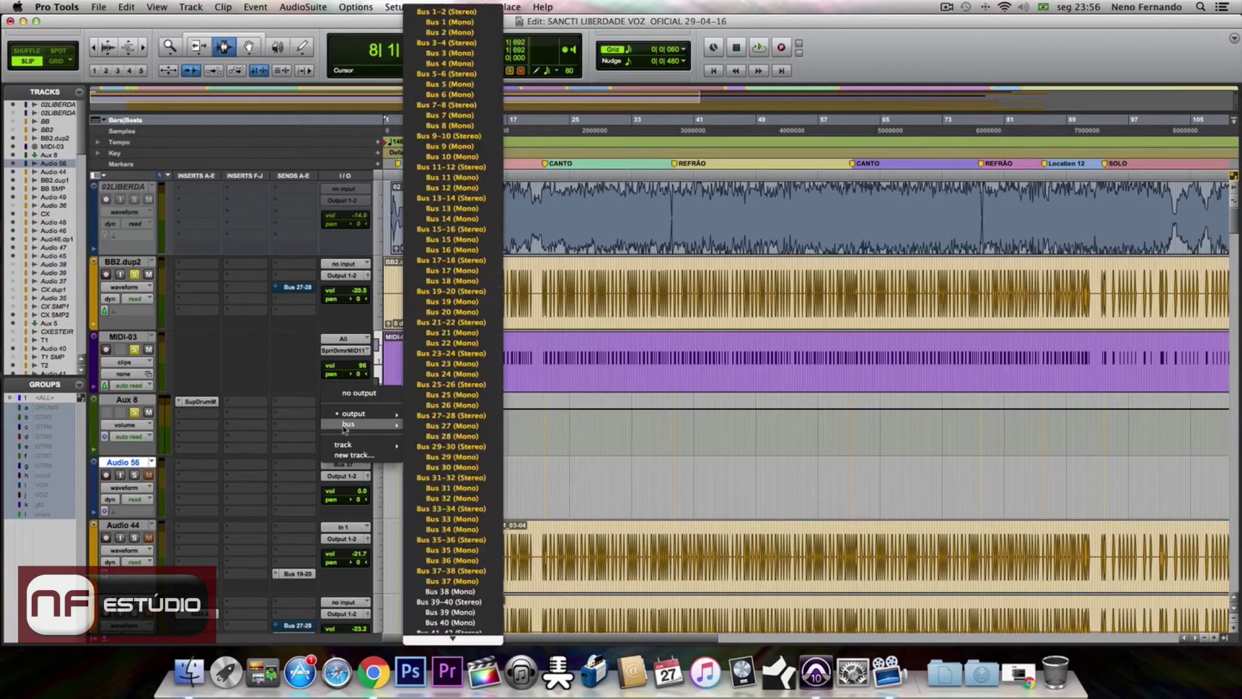
{"action": "left_click", "coordinate": [456, 581]}
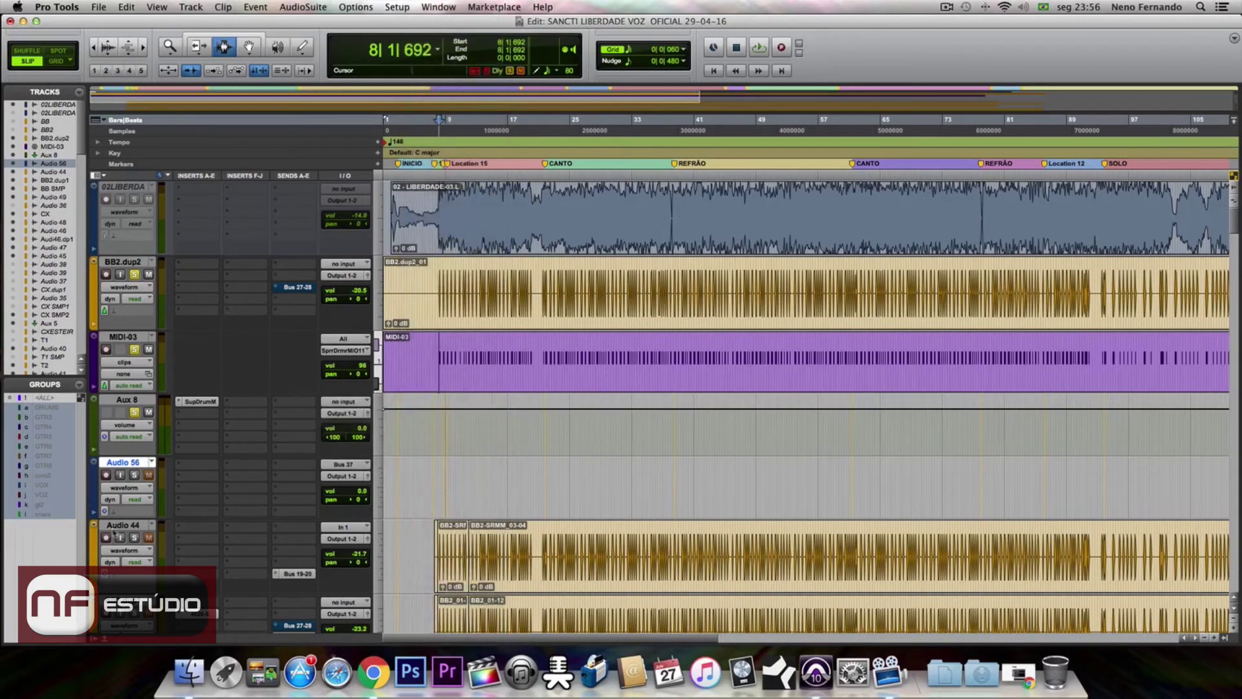
- Record-enable the Audio 56 track and record a first pass of the triggered kick from about bar 9
{"action": "left_click", "coordinate": [107, 476]}
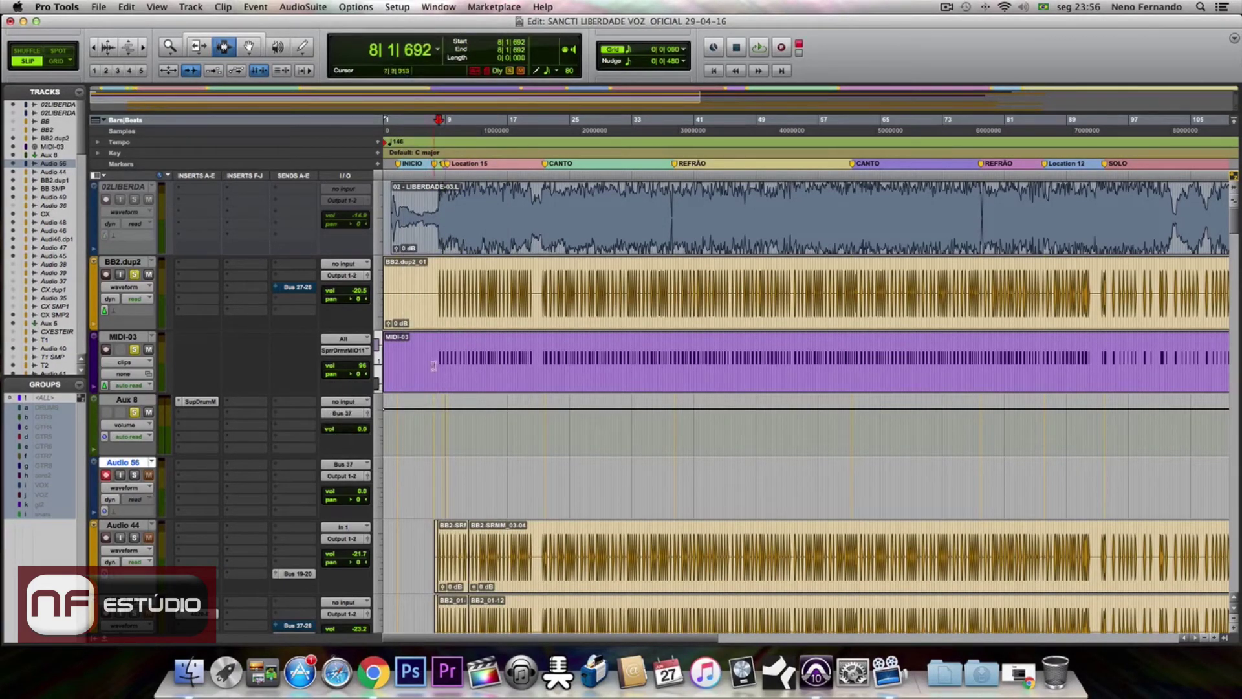
{"action": "key", "text": "space"}
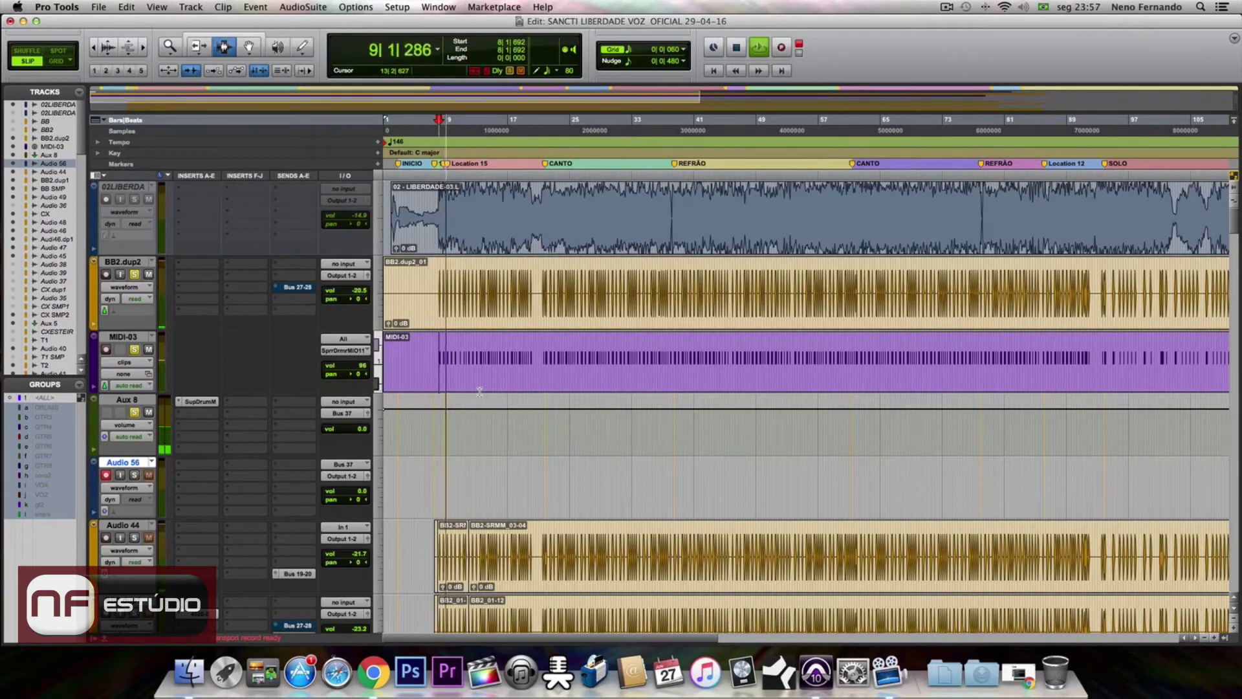
{"action": "key", "text": "super+space"}
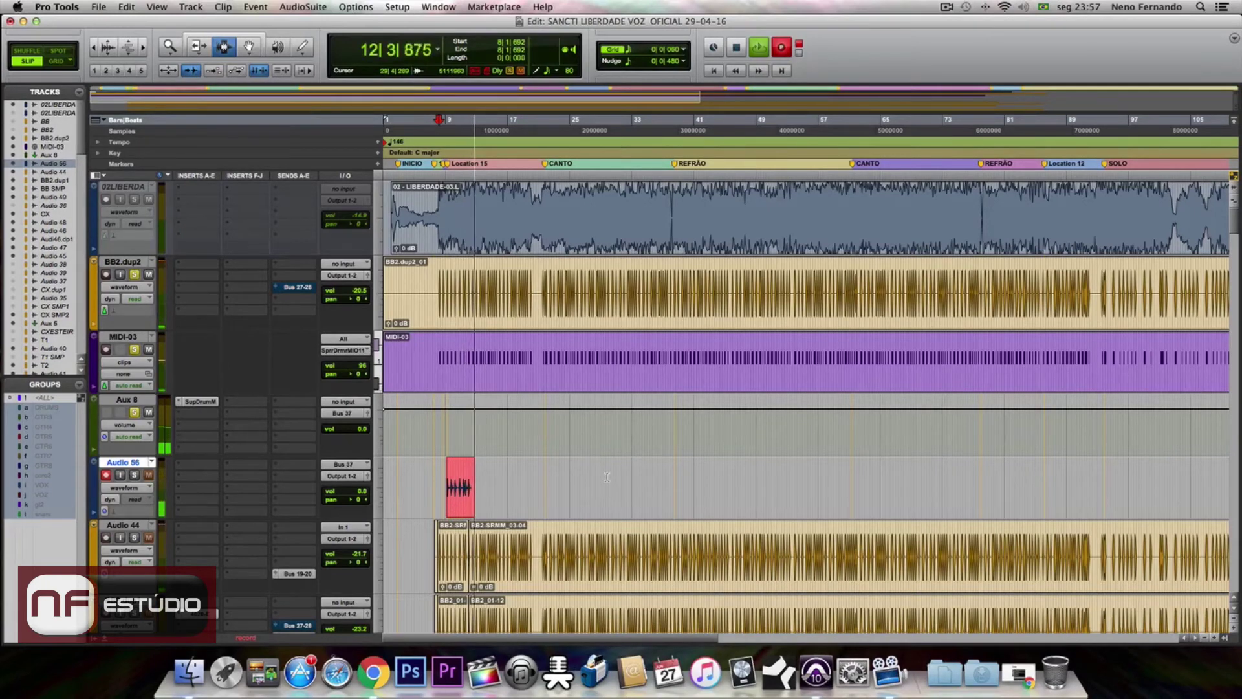
{"action": "key", "text": "space"}
- Start a new recording on Audio 56 from 7|3|153, ahead of the first kick hit
{"action": "left_click", "coordinate": [442, 451]}
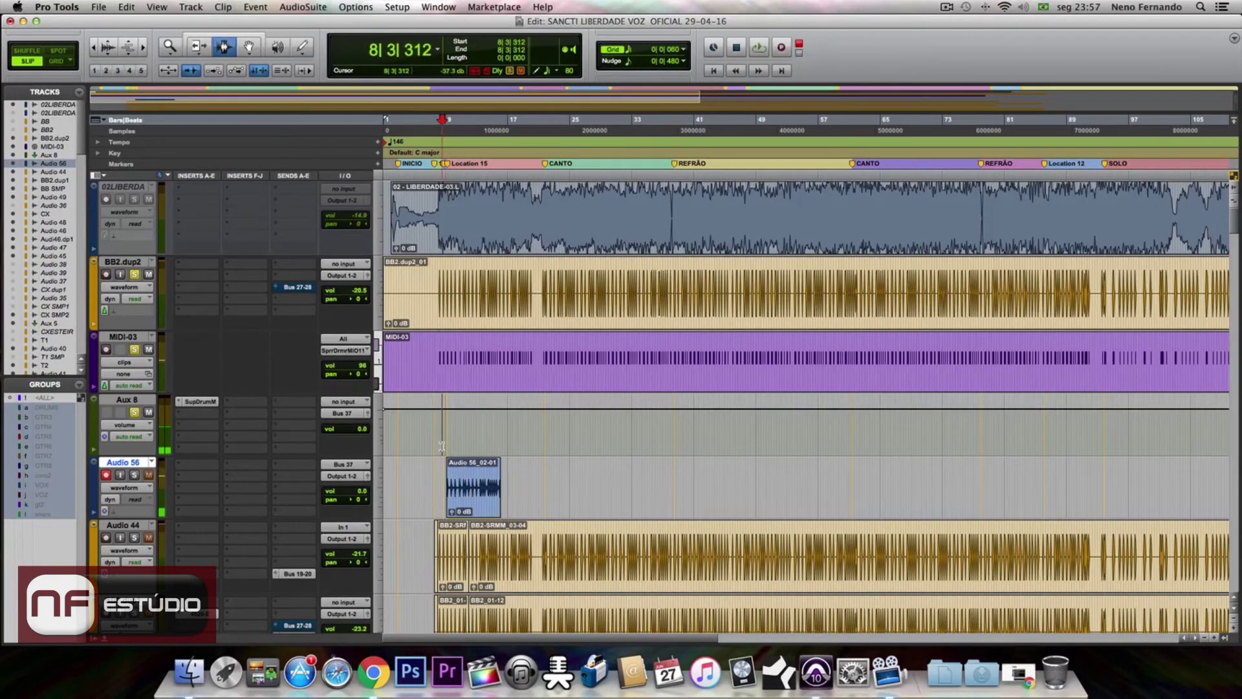
{"action": "key", "text": "super+bracketright"}
{"action": "key", "text": "super+bracketright"}
{"action": "key", "text": "super+bracketright"}
{"action": "key", "text": "super+bracketright"}
{"action": "key", "text": "super+bracketleft"}
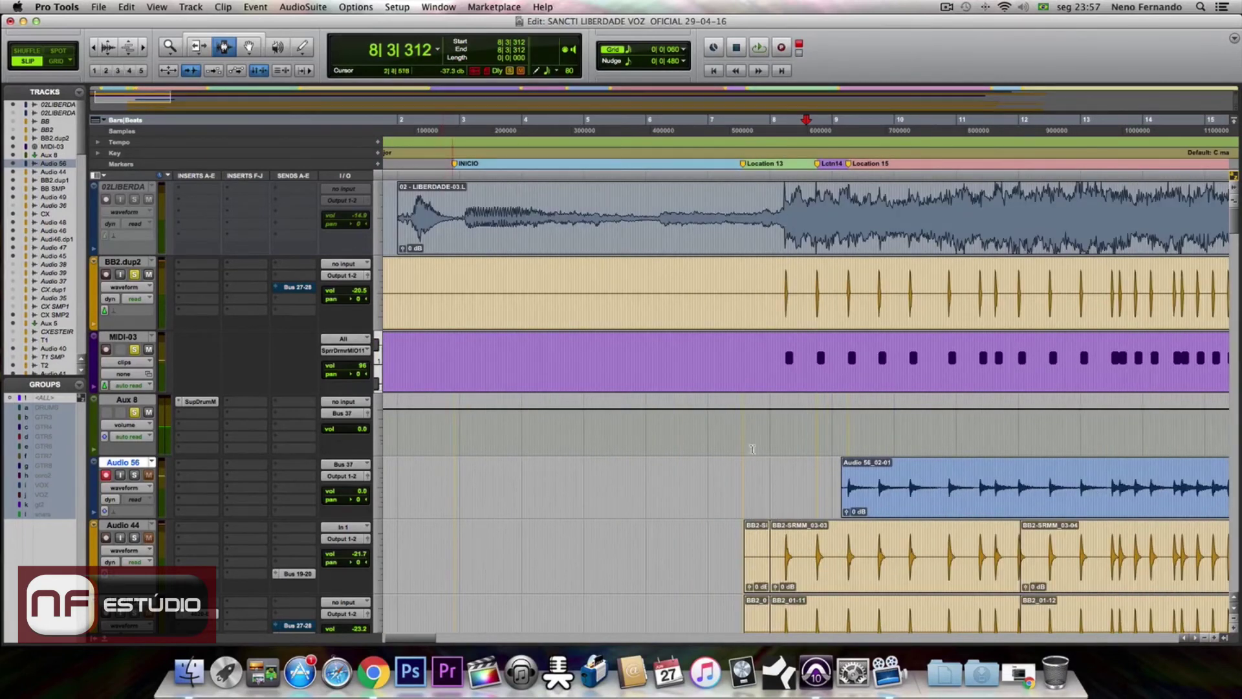
{"action": "left_click", "coordinate": [741, 479]}
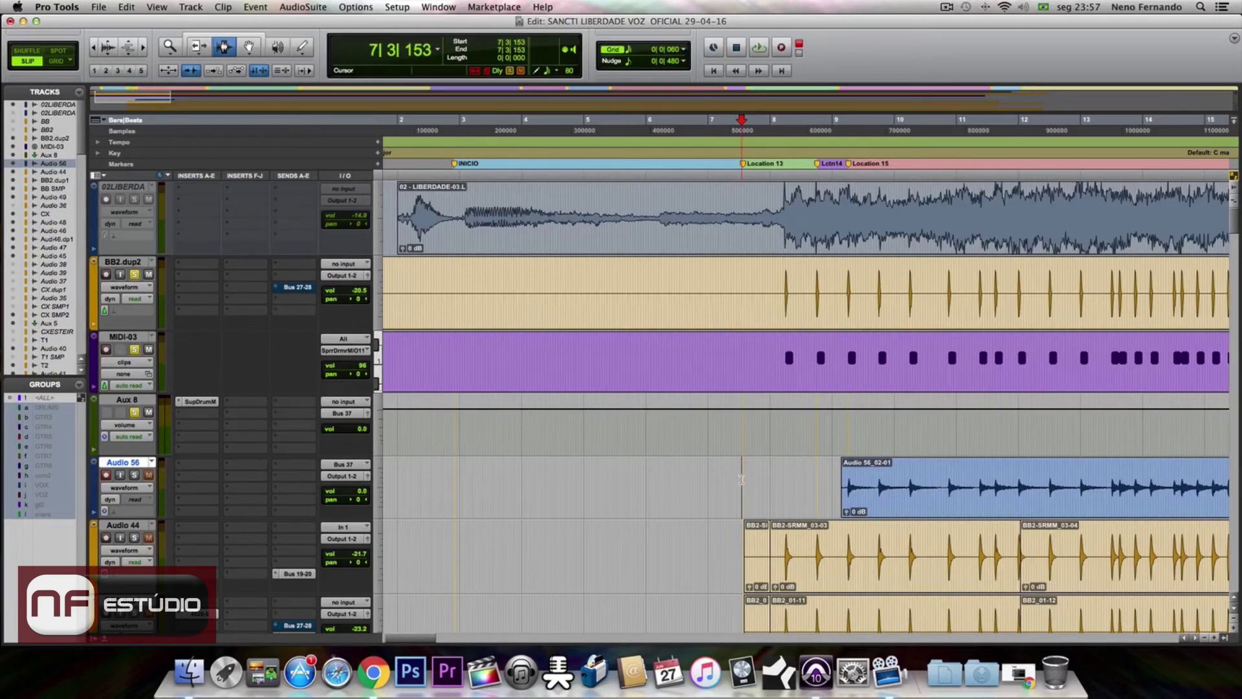
{"action": "key", "text": "super+space"}
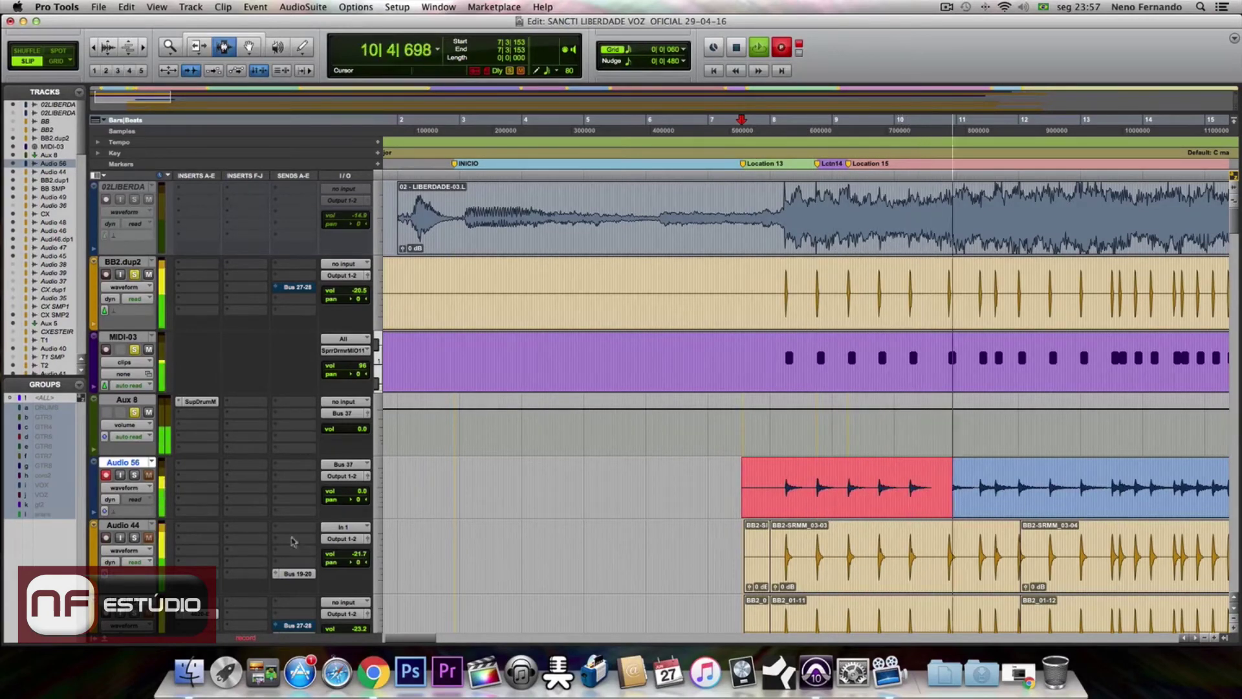
- Rename the Audio 56 track to "bb sample 1" while it records
{"action": "double_click", "coordinate": [123, 463]}
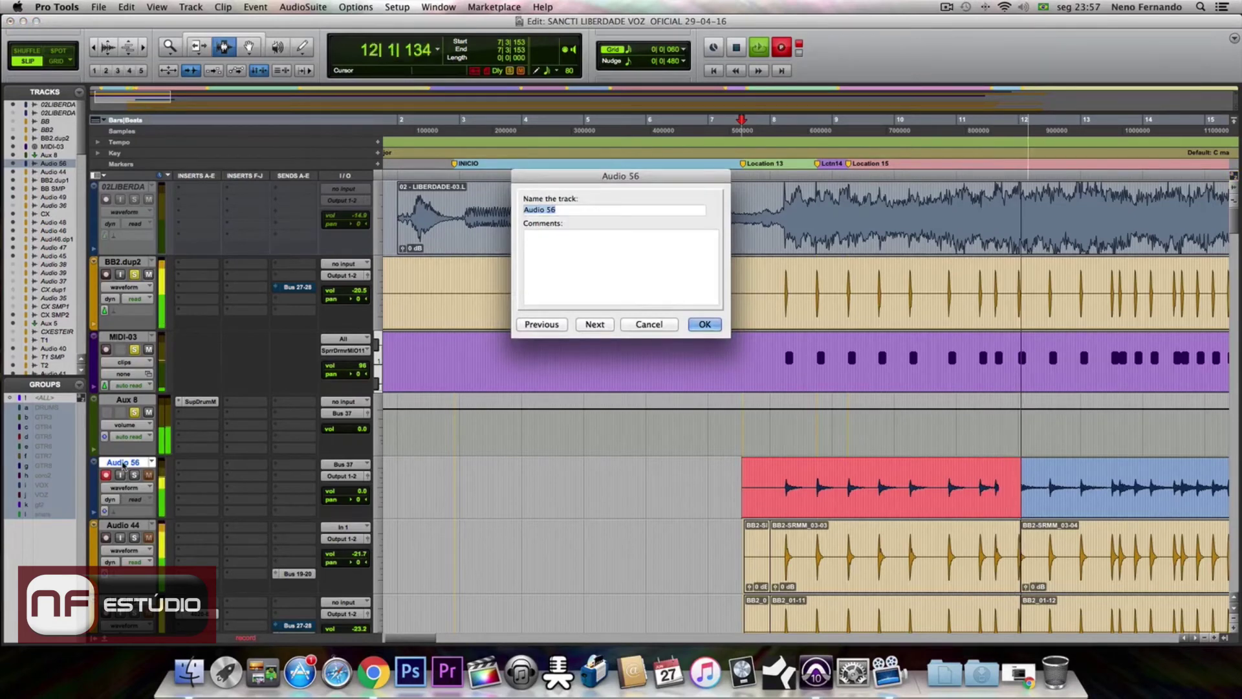
{"action": "type", "text": "bb sample "}
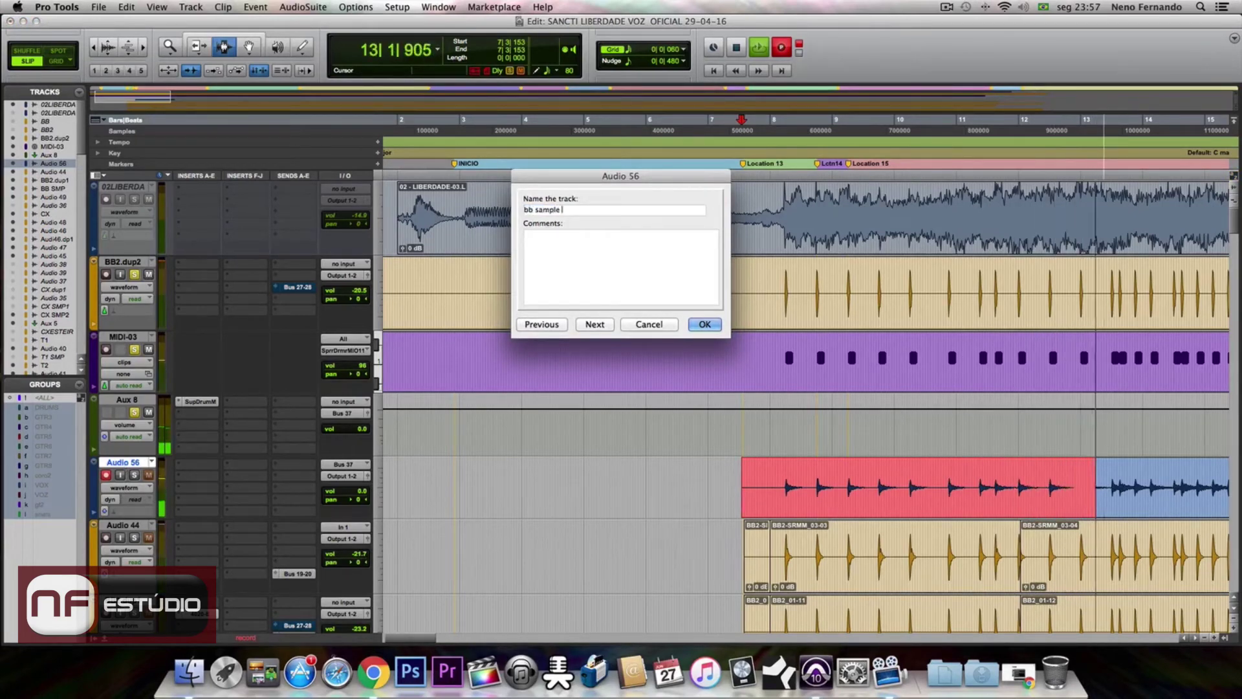
{"action": "type", "text": "1"}
{"action": "key", "text": "Return"}
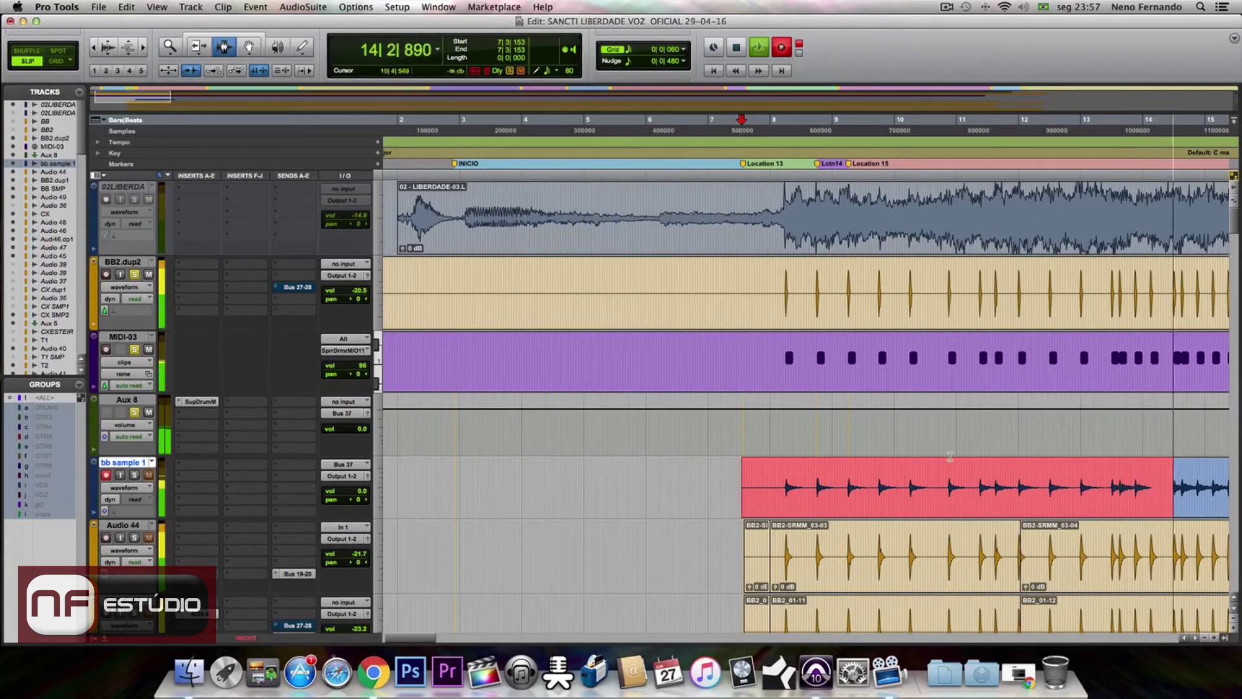
- Let the kick recording run to nearly bar 18 and stop it
{"action": "key", "text": "r"}
{"action": "key", "text": "r"}
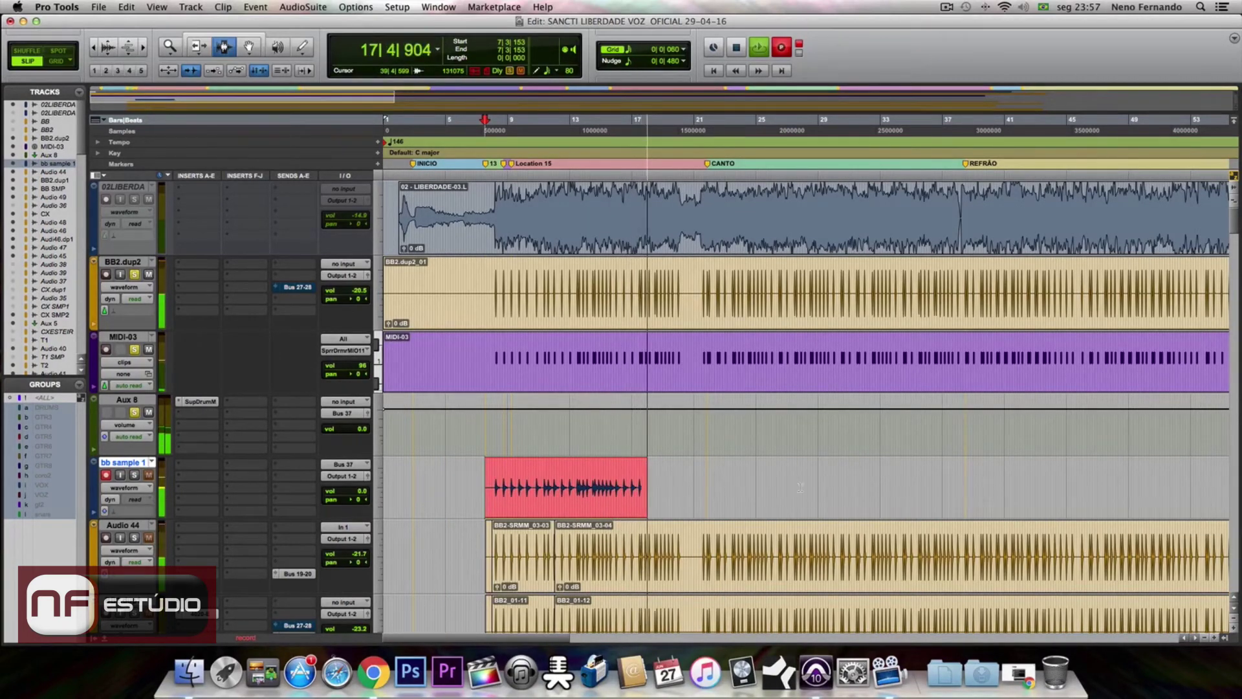
{"action": "key", "text": "space"}
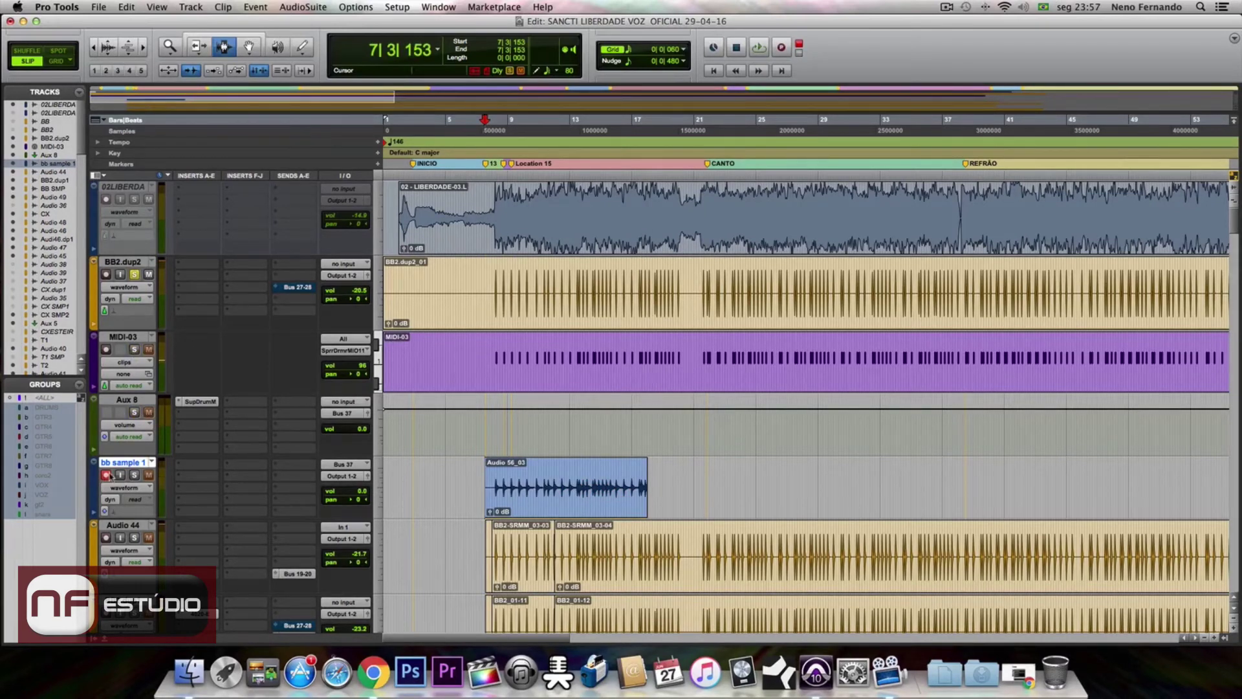
- Solo bb sample 1 and audition the recorded kick with BB2.dup2 from 7|4|153
{"action": "left_click", "coordinate": [132, 476]}
{"action": "left_click", "coordinate": [489, 479]}
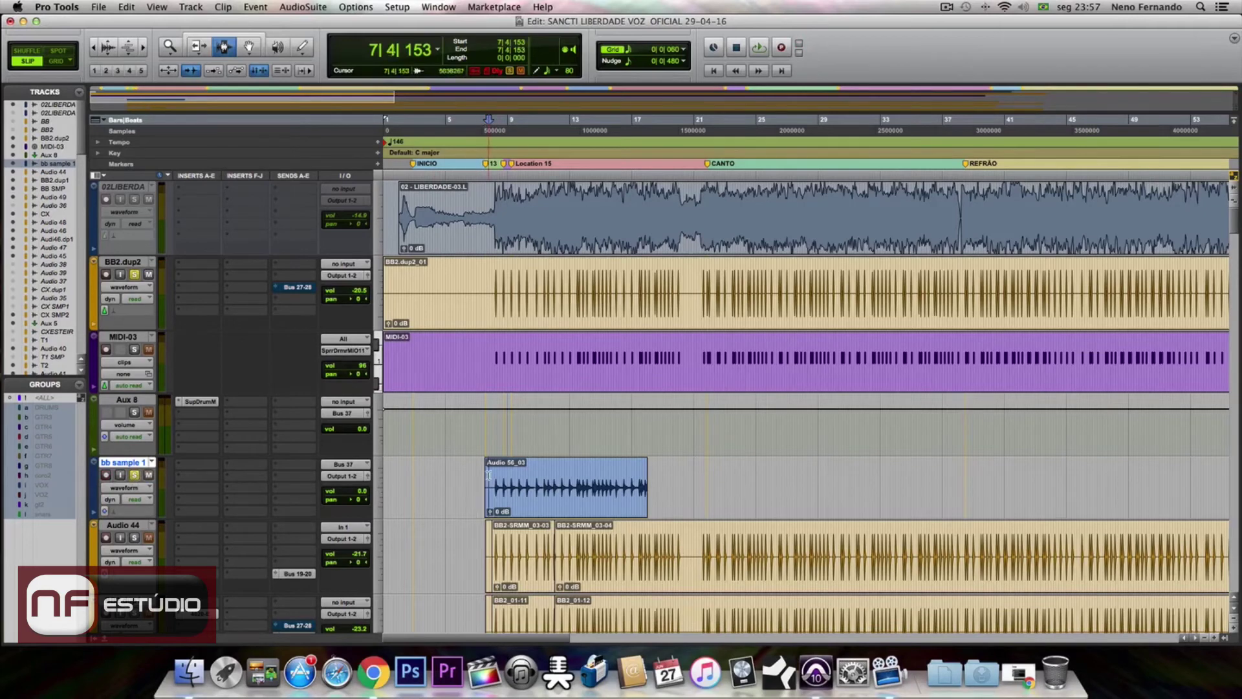
{"action": "key", "text": "space"}
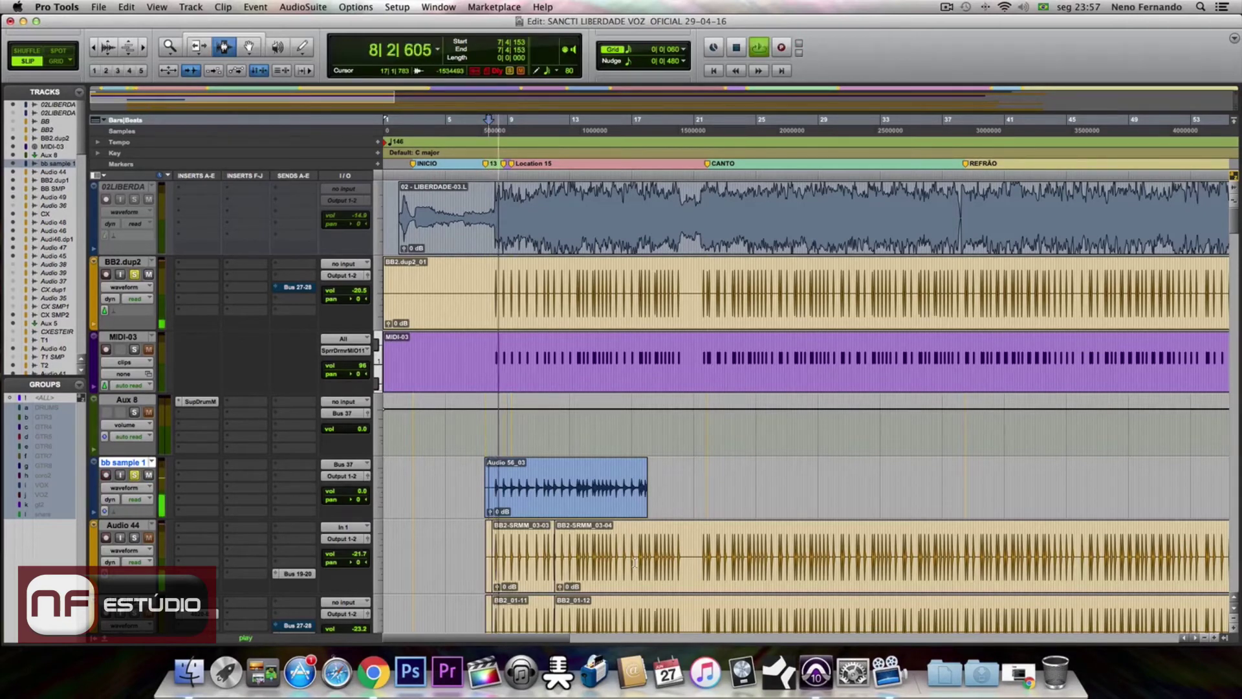
{"action": "scroll", "coordinate": [414, 517], "scroll_direction": "right", "scroll_amount": 1}
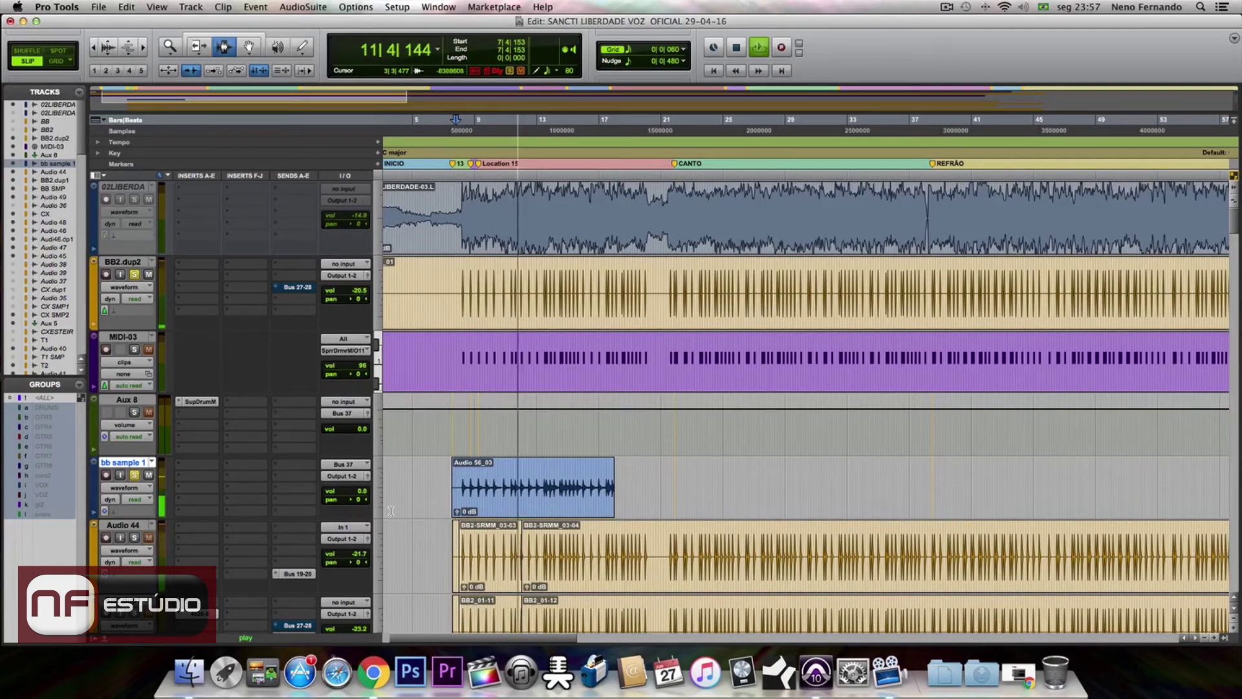
{"action": "key", "text": "space"}
{"action": "left_click", "coordinate": [455, 434]}
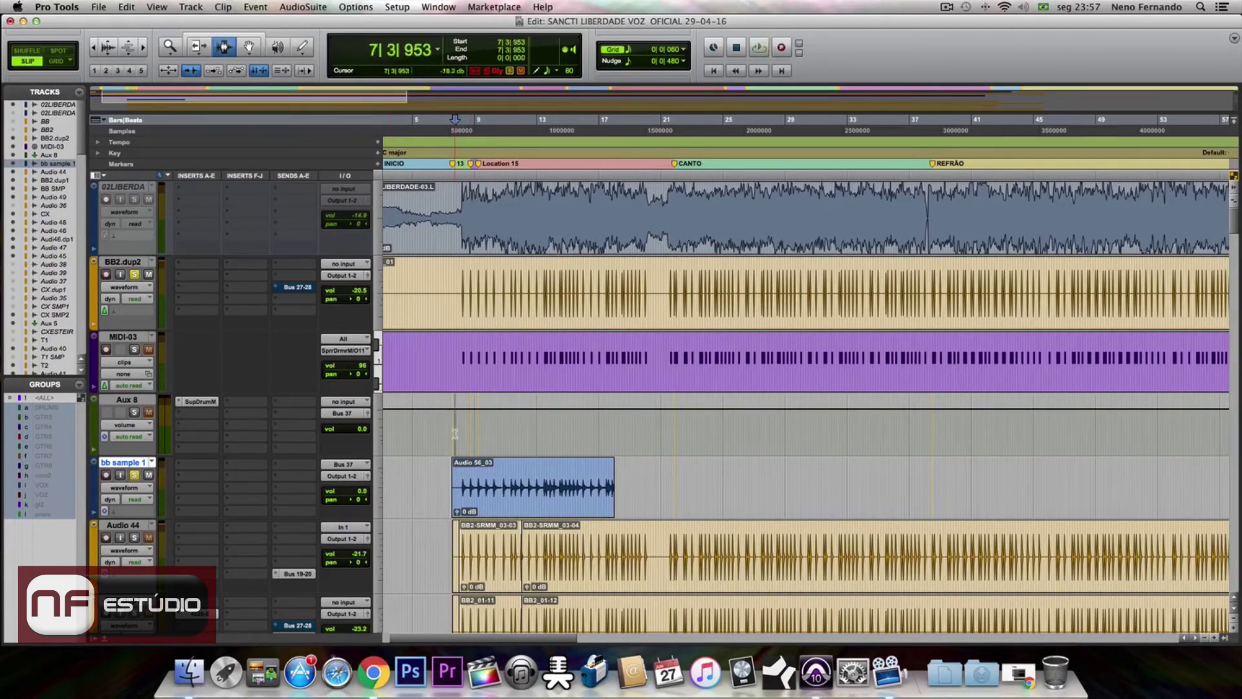
- Save the session and delete the Aux 8 instrument track
{"action": "key", "text": "super+s"}
{"action": "left_click", "coordinate": [200, 402]}
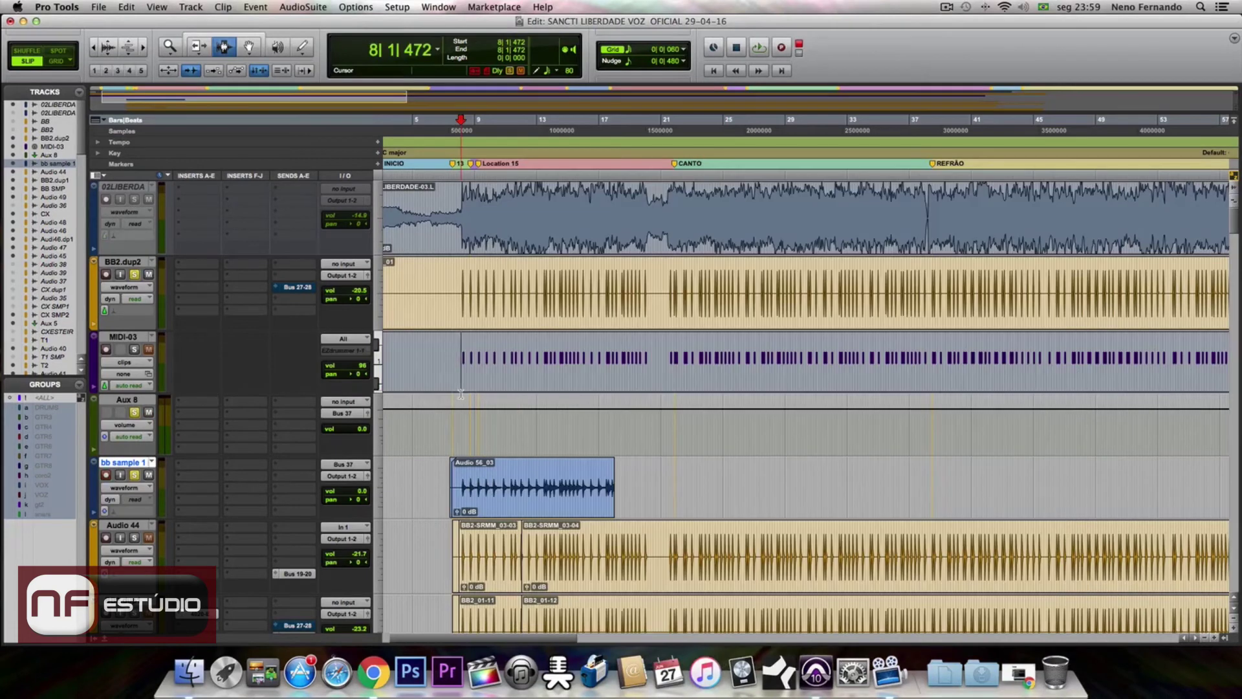
{"action": "right_click", "coordinate": [138, 402]}
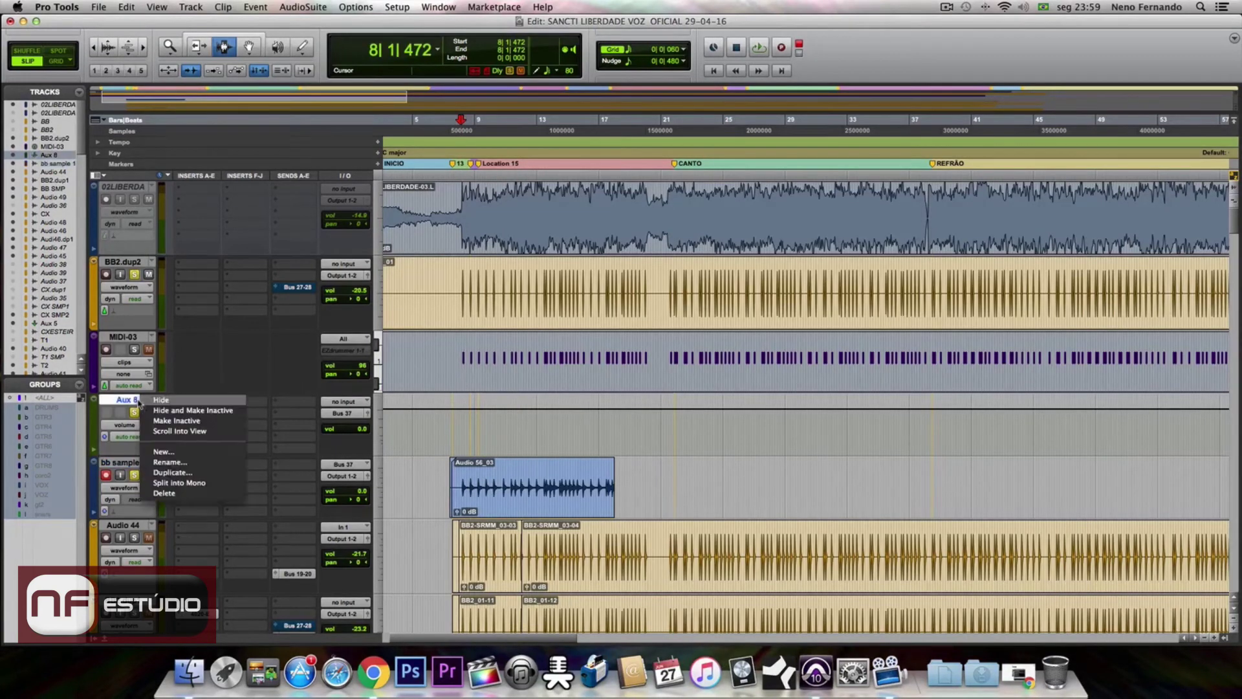
{"action": "left_click", "coordinate": [194, 495]}
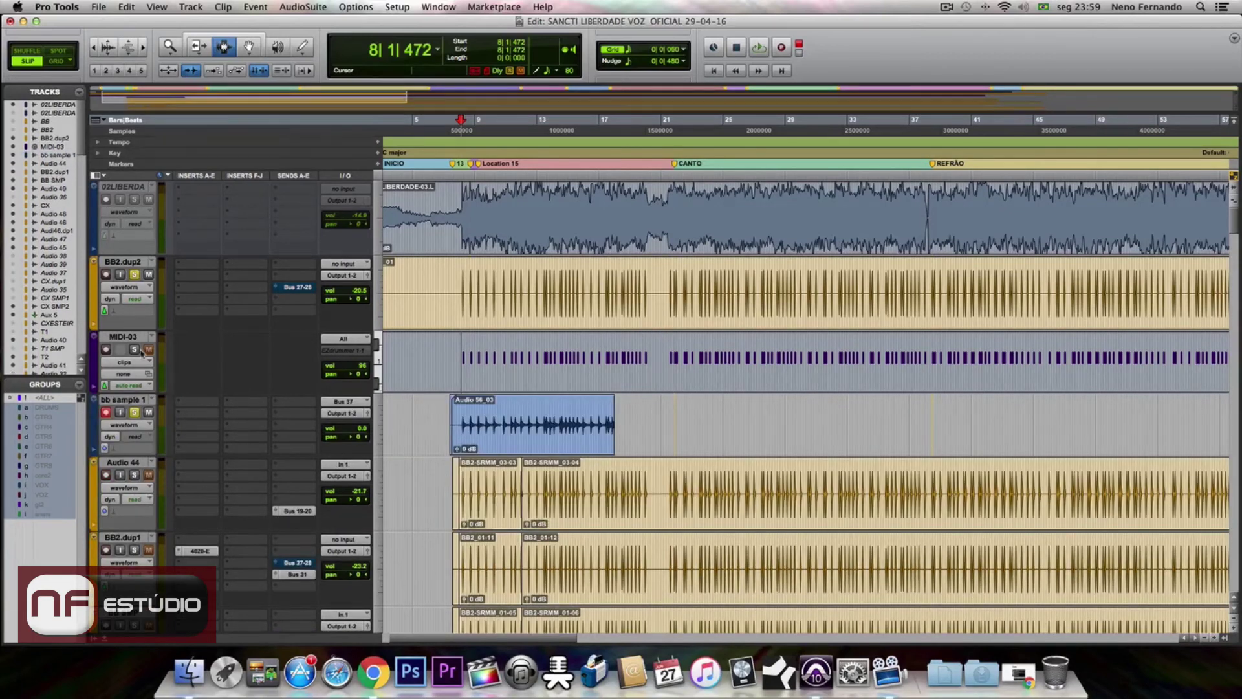
- Delete the MIDI-03 track along with its active clips
{"action": "right_click", "coordinate": [135, 337]}
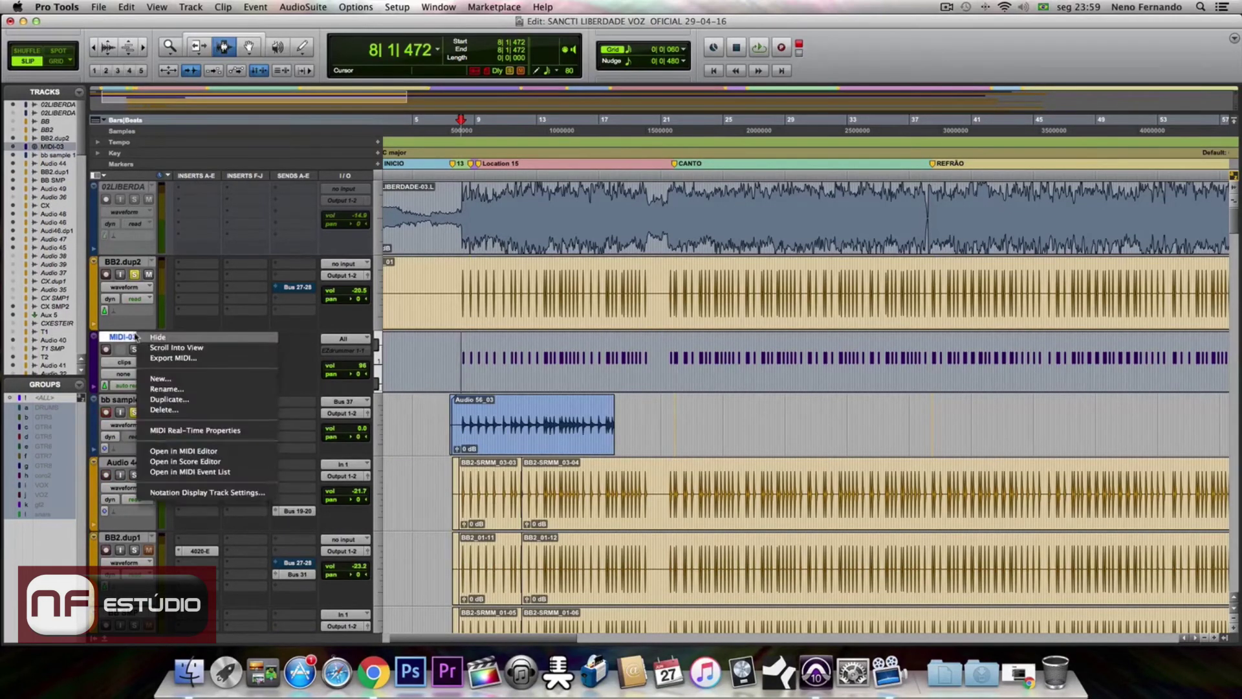
{"action": "left_click", "coordinate": [294, 411]}
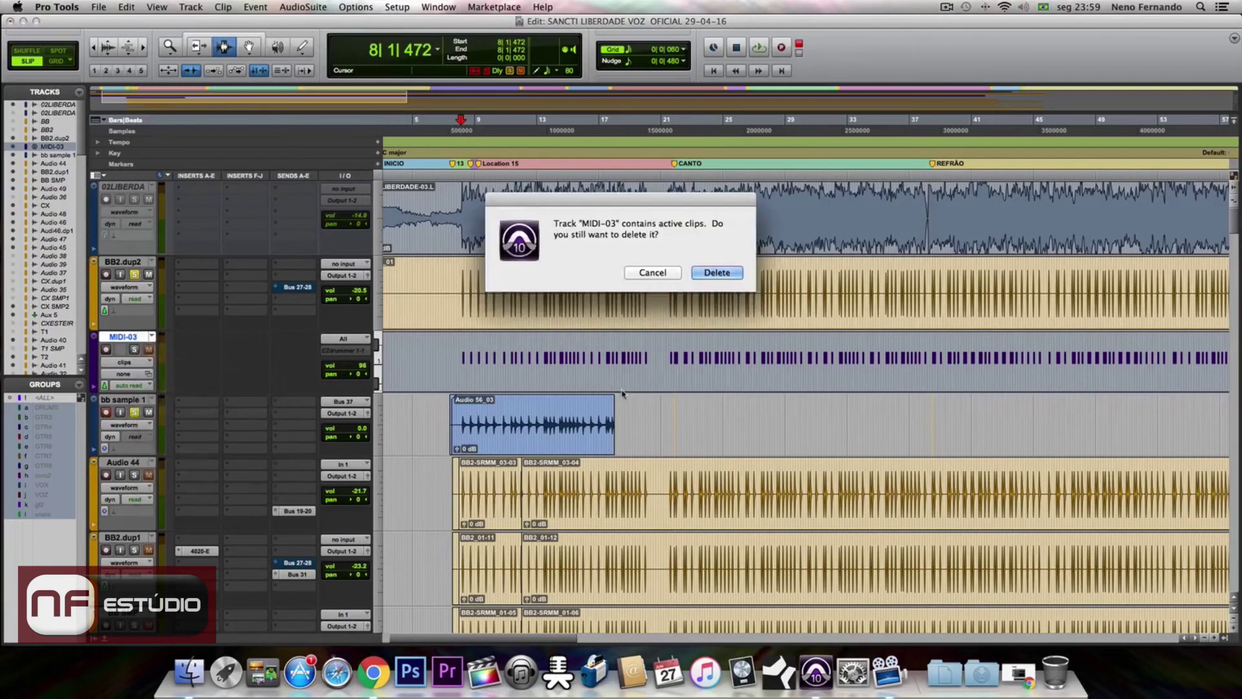
{"action": "left_click", "coordinate": [717, 272]}
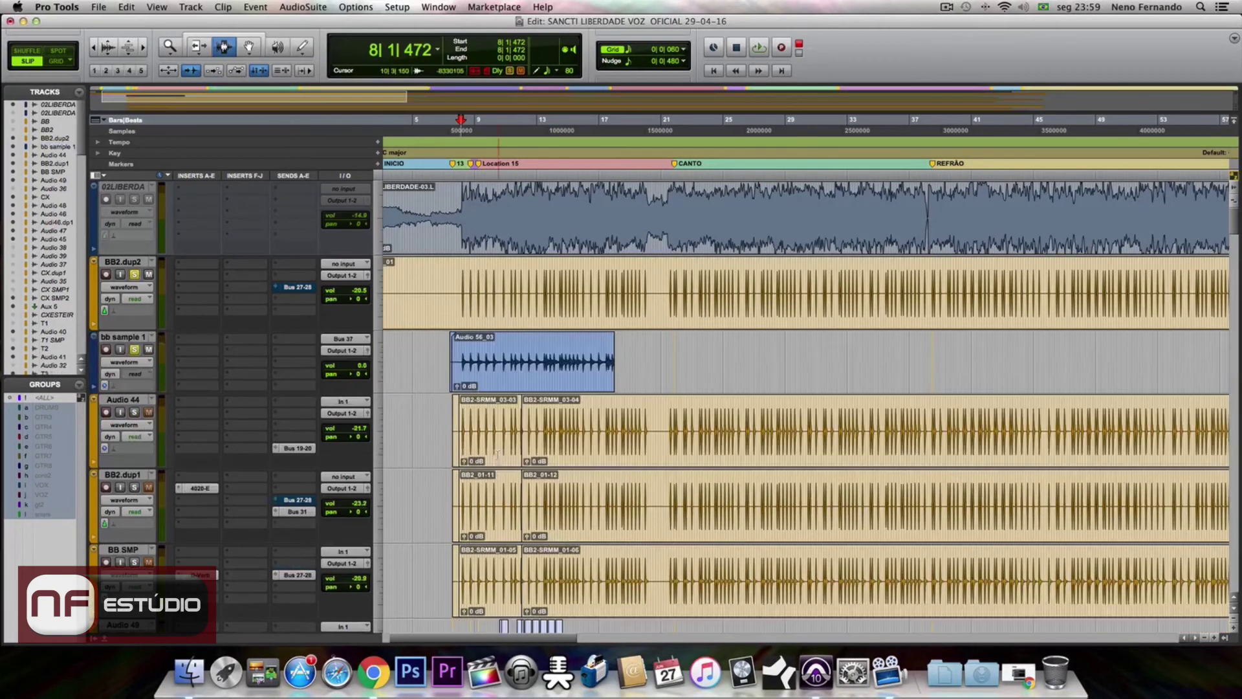
- Play the recorded kick from 7|4|633 and add the CX, Audio 48 and Audio 46 tracks to the solo
{"action": "left_click", "coordinate": [460, 328]}
{"action": "left_click", "coordinate": [457, 341]}
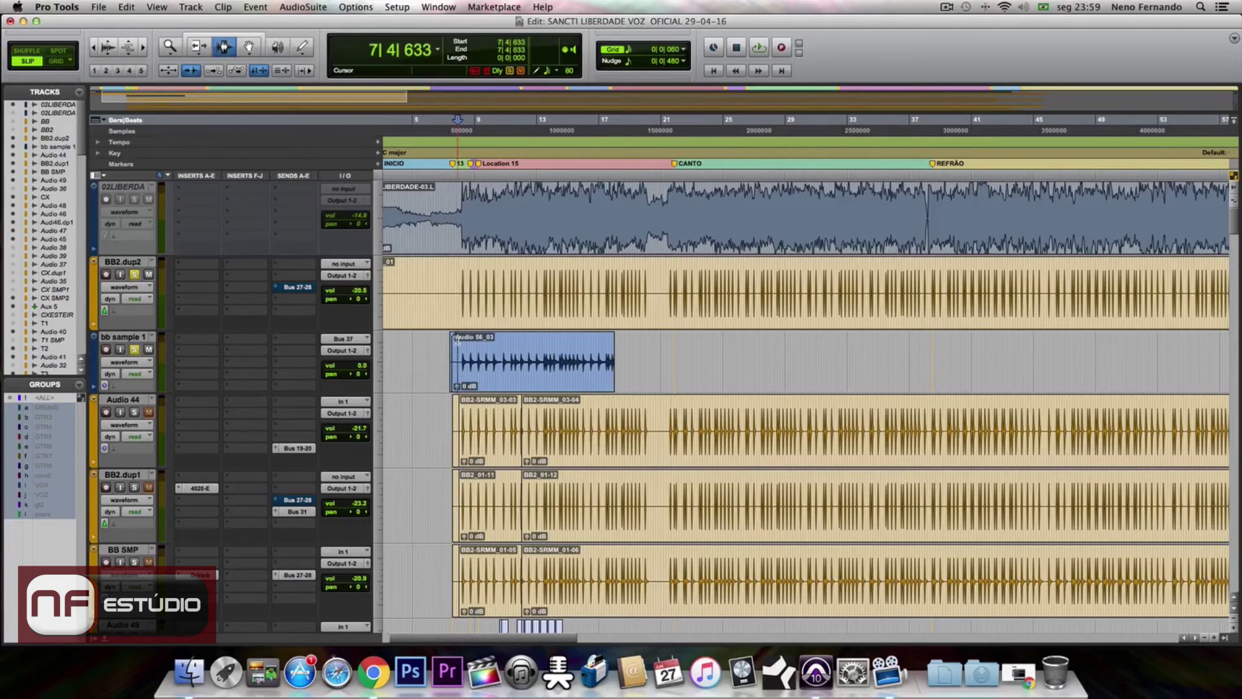
{"action": "key", "text": "space"}
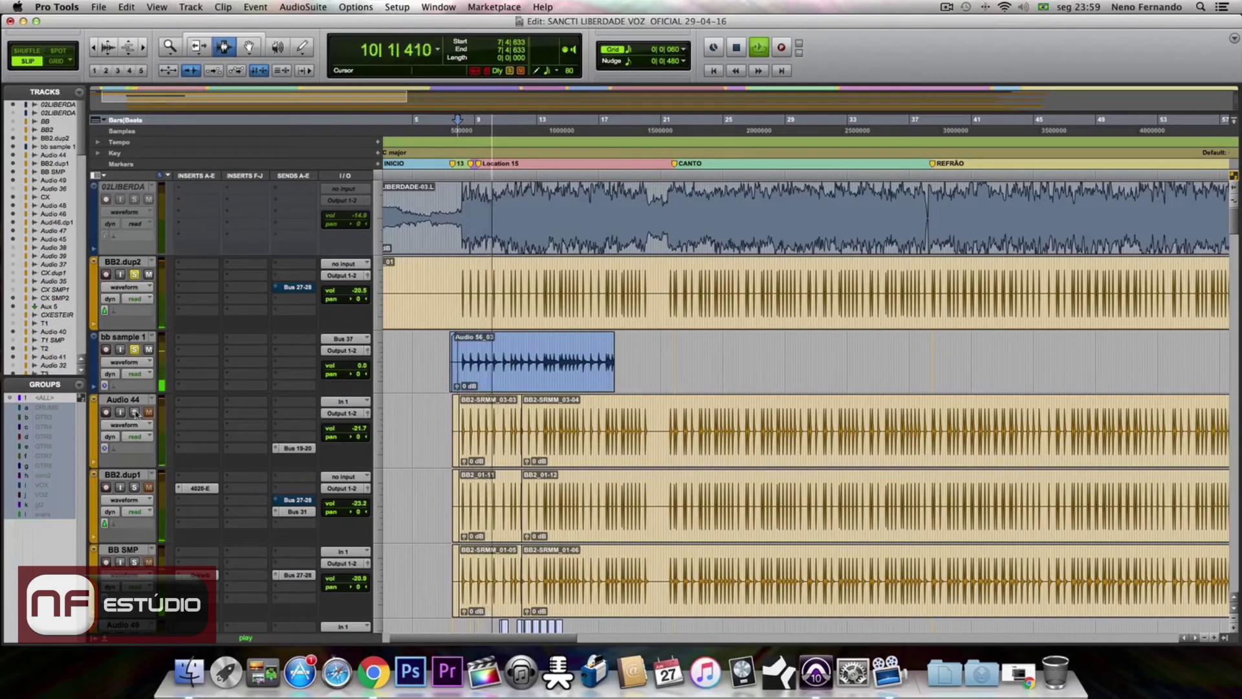
{"action": "scroll", "coordinate": [411, 425], "scroll_direction": "down", "scroll_amount": 10}
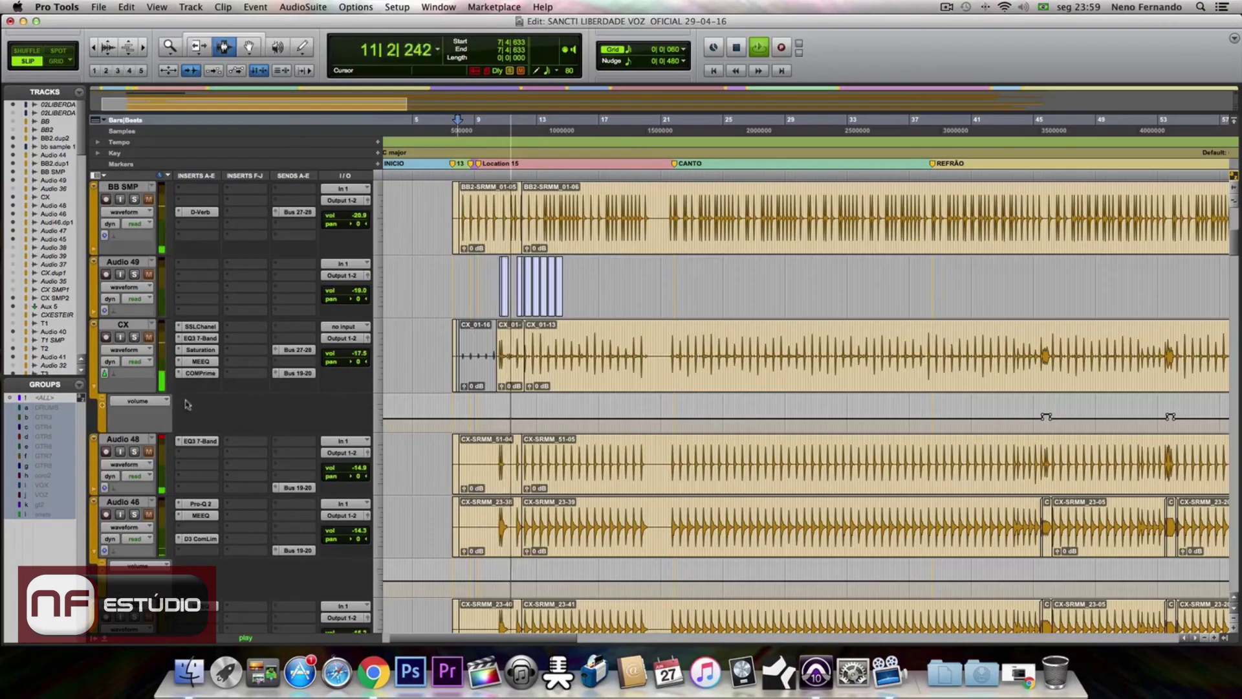
{"action": "key", "text": "space"}
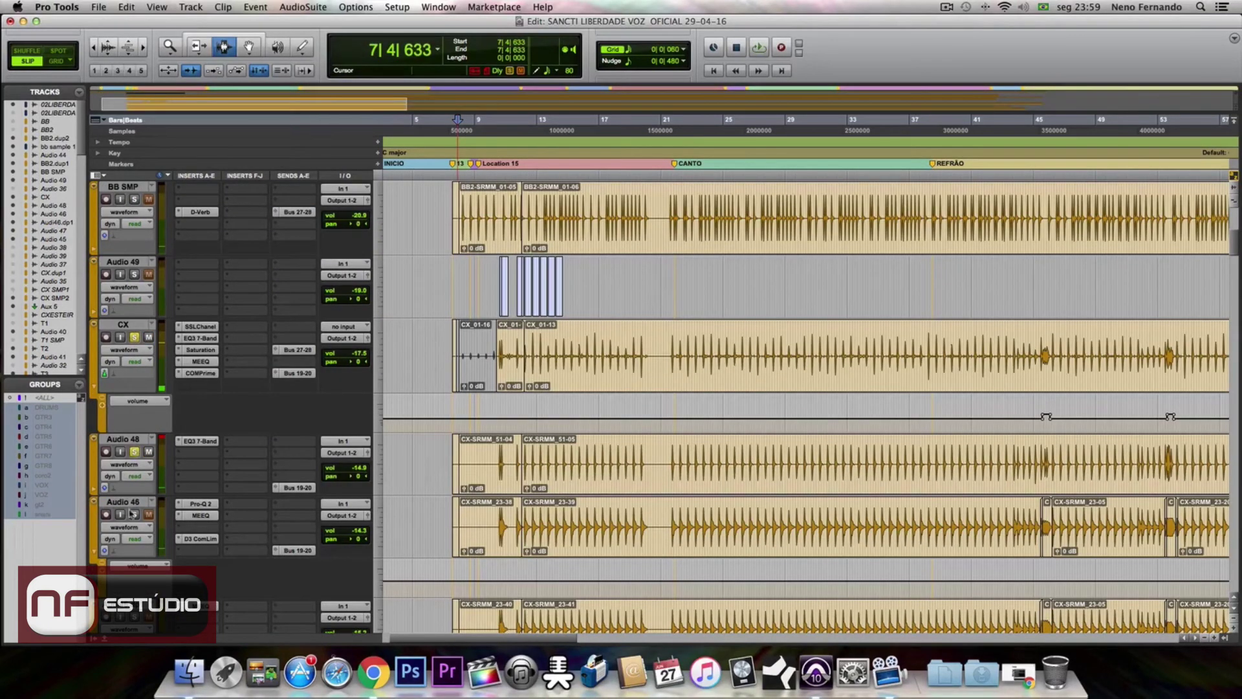
{"action": "key", "text": "space"}
{"action": "left_click", "coordinate": [132, 514]}
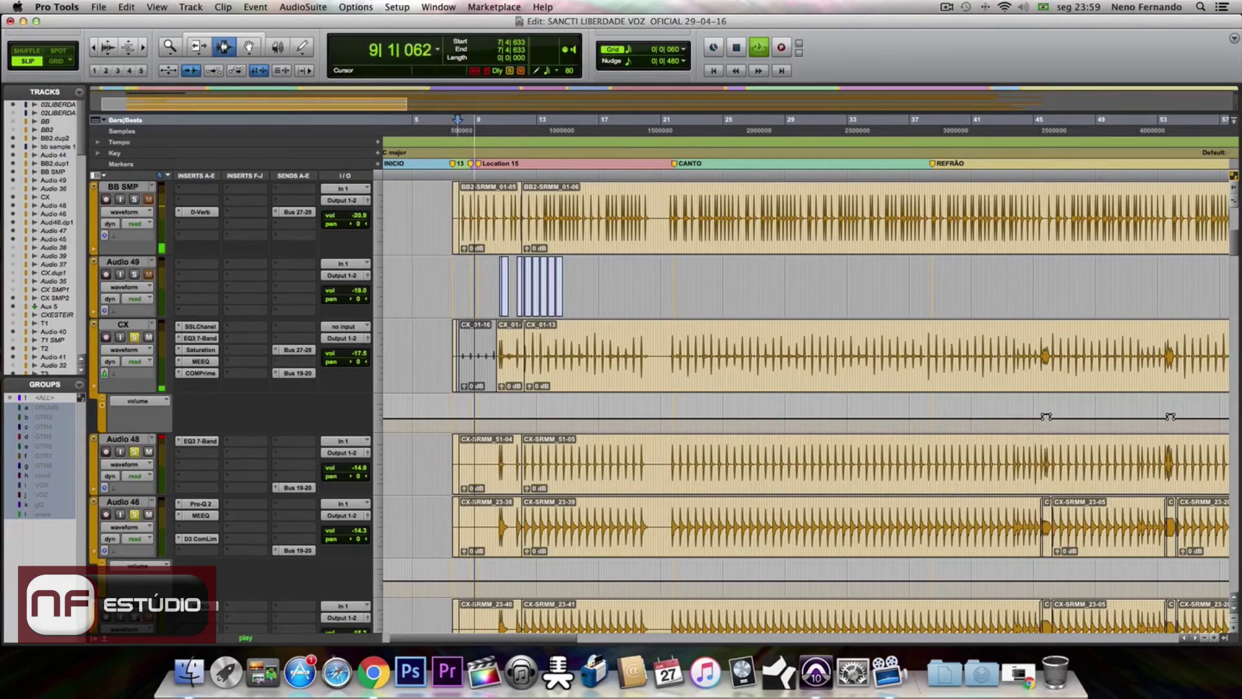
- Also solo Audi46.dp1, CX SMP2, Audio 40, Audio 33, OVL, OVR, HAT and RIDE during playback, and stop the transport
{"action": "scroll", "coordinate": [136, 432], "scroll_direction": "down", "scroll_amount": 7}
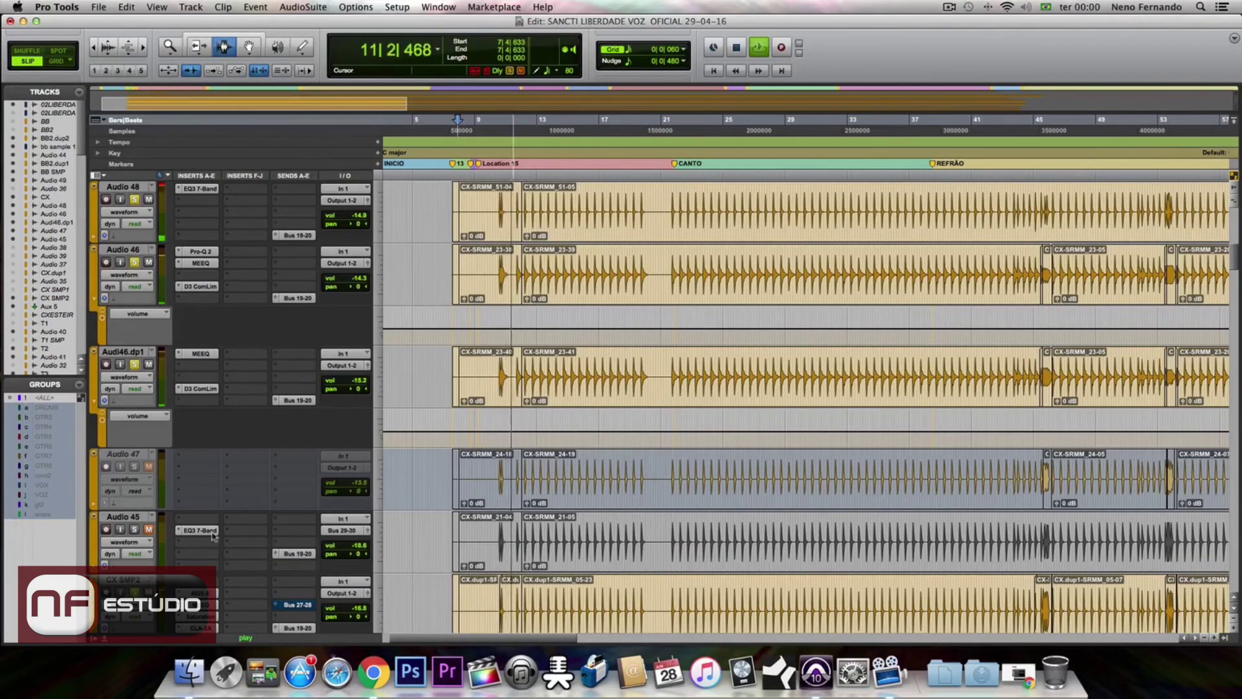
{"action": "scroll", "coordinate": [213, 536], "scroll_direction": "down", "scroll_amount": 6}
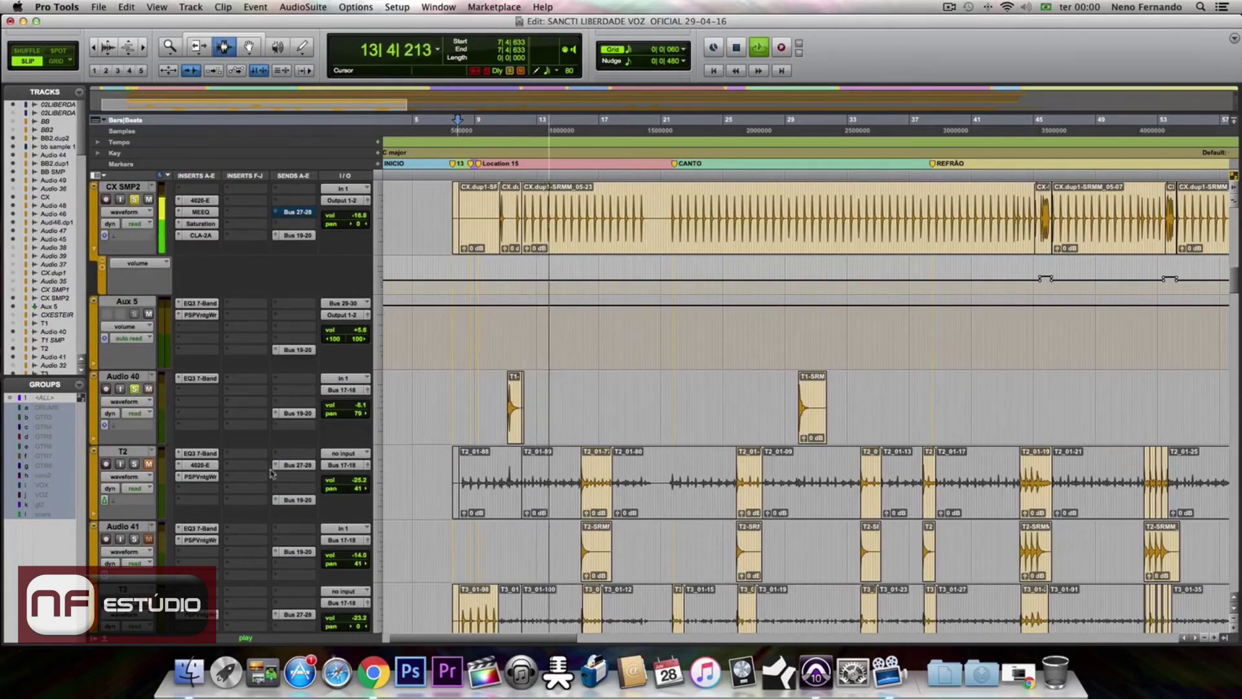
{"action": "scroll", "coordinate": [271, 473], "scroll_direction": "down", "scroll_amount": 8}
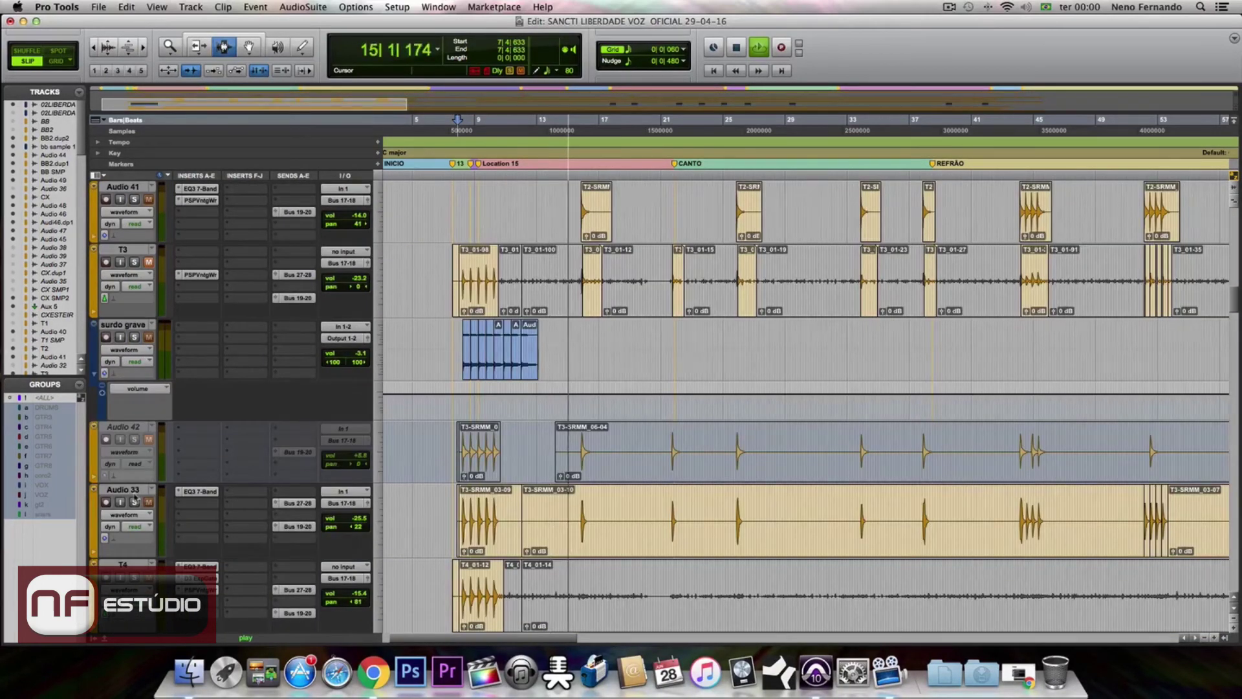
{"action": "scroll", "coordinate": [424, 503], "scroll_direction": "down", "scroll_amount": 4}
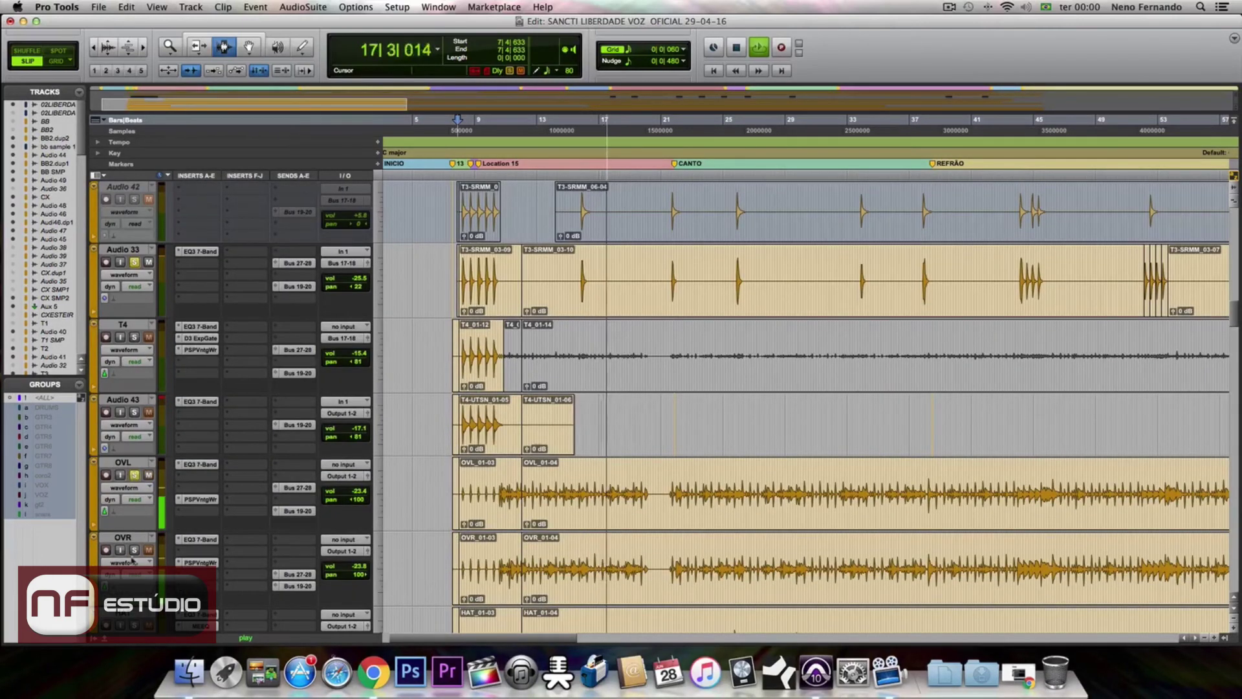
{"action": "scroll", "coordinate": [157, 542], "scroll_direction": "down", "scroll_amount": 3}
{"action": "scroll", "coordinate": [156, 543], "scroll_direction": "down", "scroll_amount": 1}
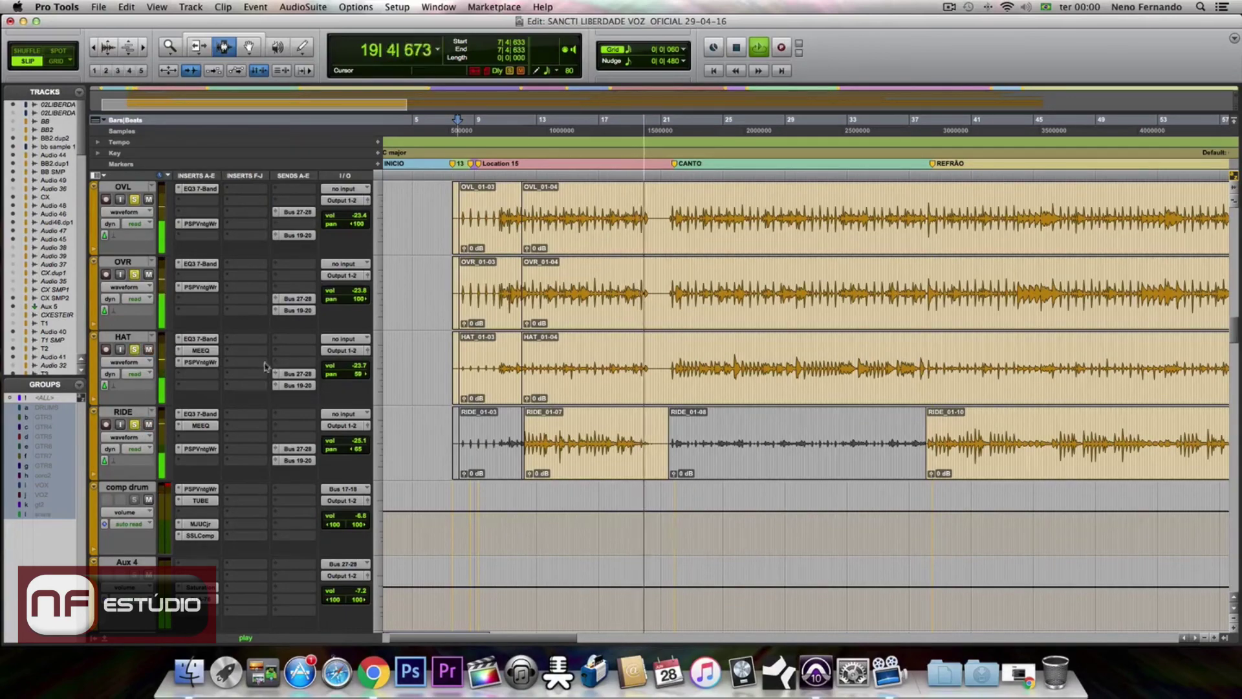
{"action": "key", "text": "space"}
- Return to the bb sample 1 track and place the edit cursor at 10|3|310 in its recorded clip
{"action": "scroll", "coordinate": [493, 405], "scroll_direction": "up", "scroll_amount": 3}
{"action": "scroll", "coordinate": [493, 405], "scroll_direction": "up", "scroll_amount": 10}
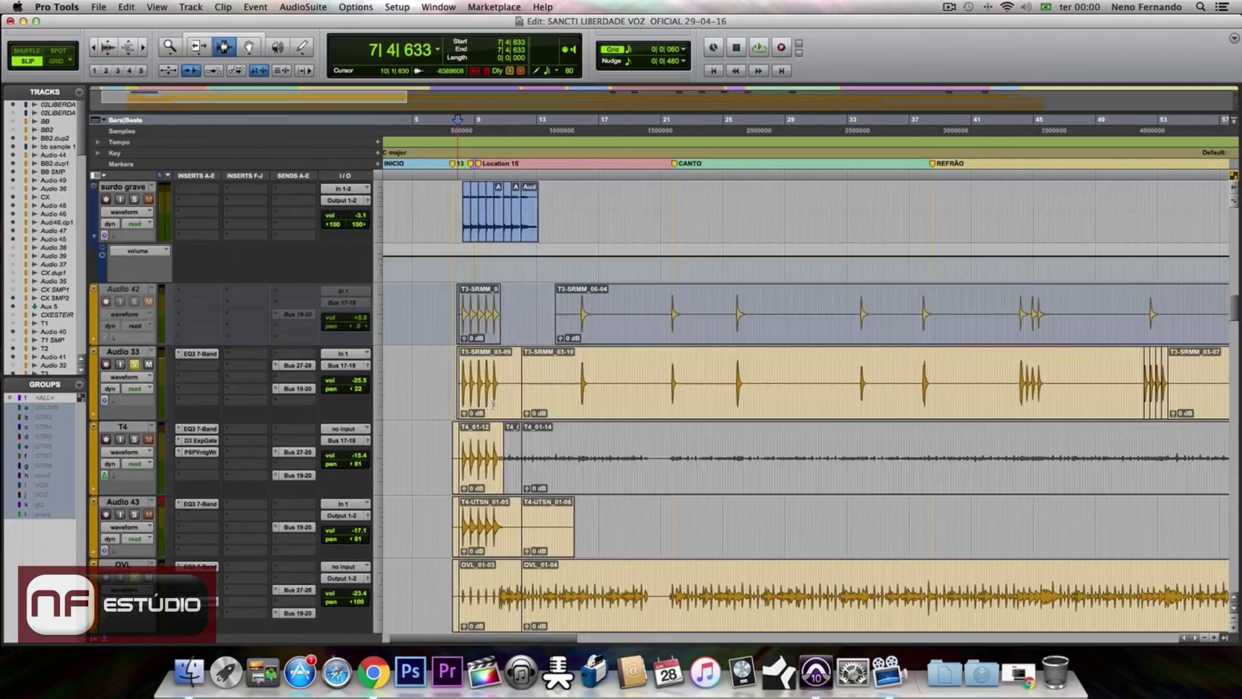
{"action": "scroll", "coordinate": [192, 421], "scroll_direction": "up", "scroll_amount": 15}
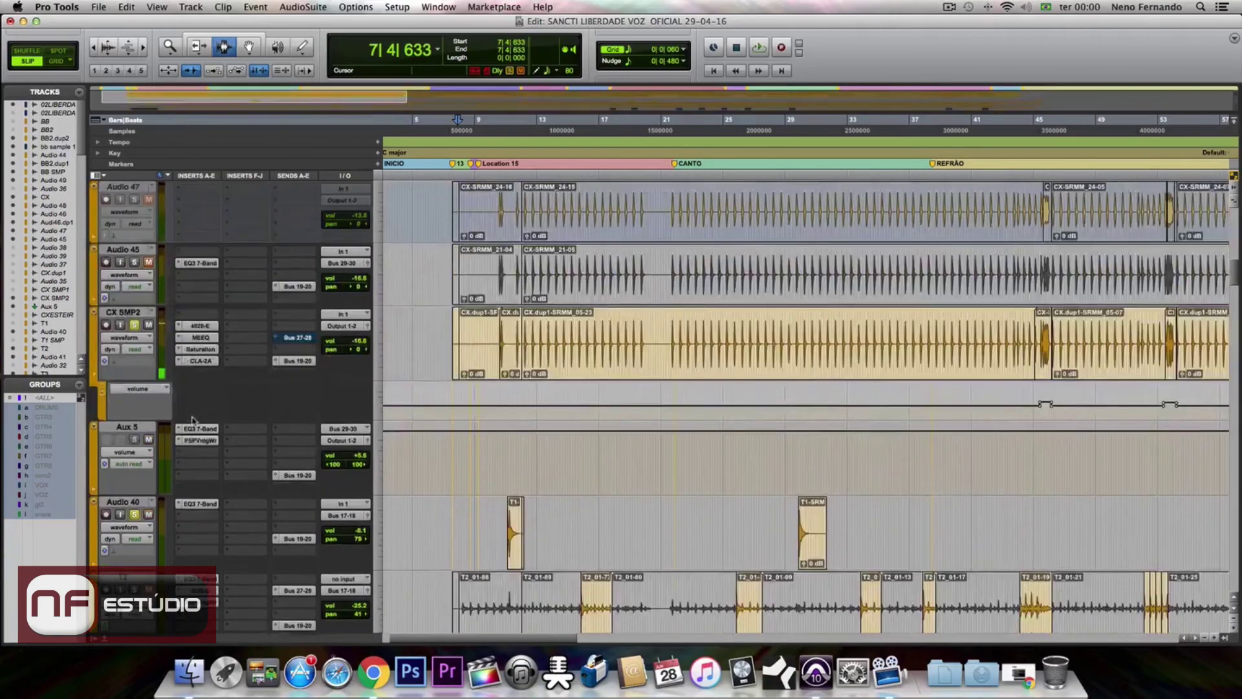
{"action": "scroll", "coordinate": [192, 421], "scroll_direction": "up", "scroll_amount": 3}
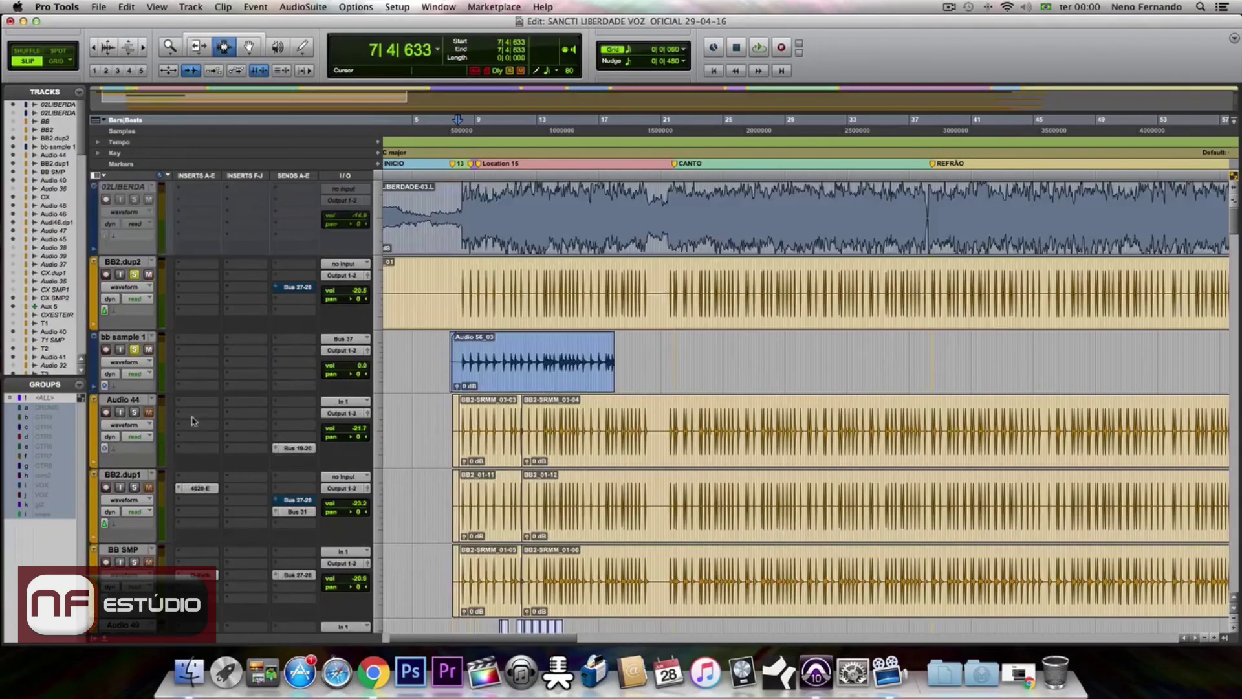
{"action": "left_click", "coordinate": [499, 346]}
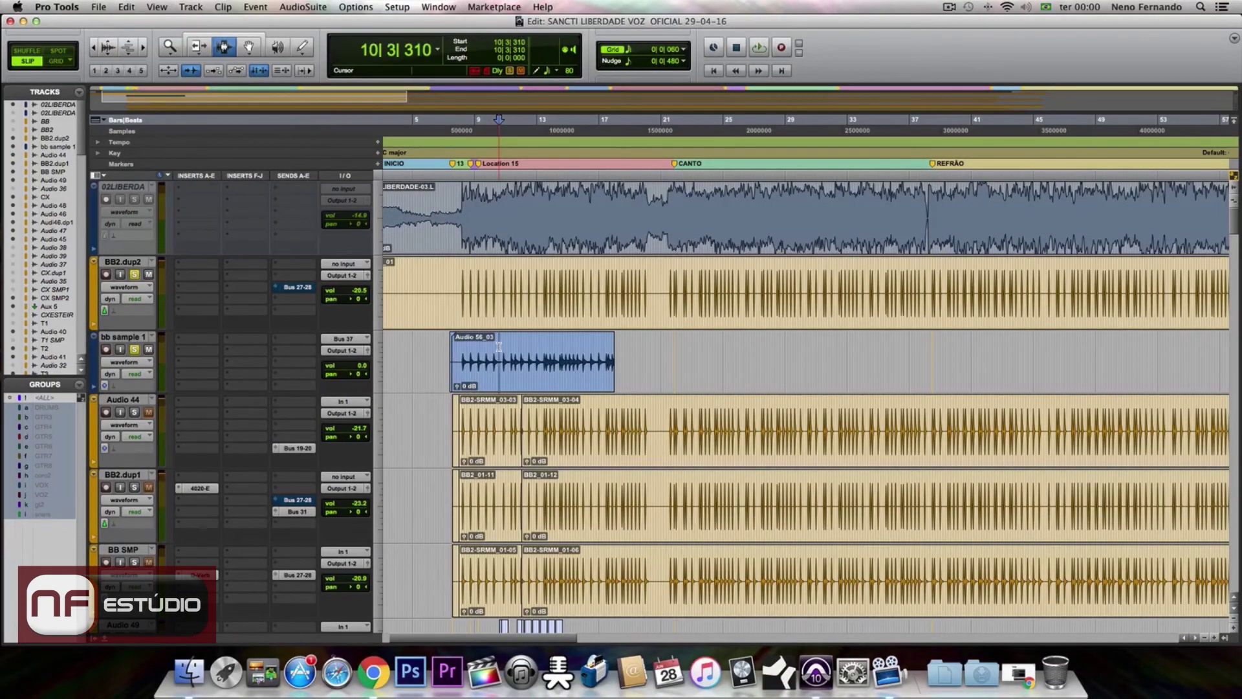